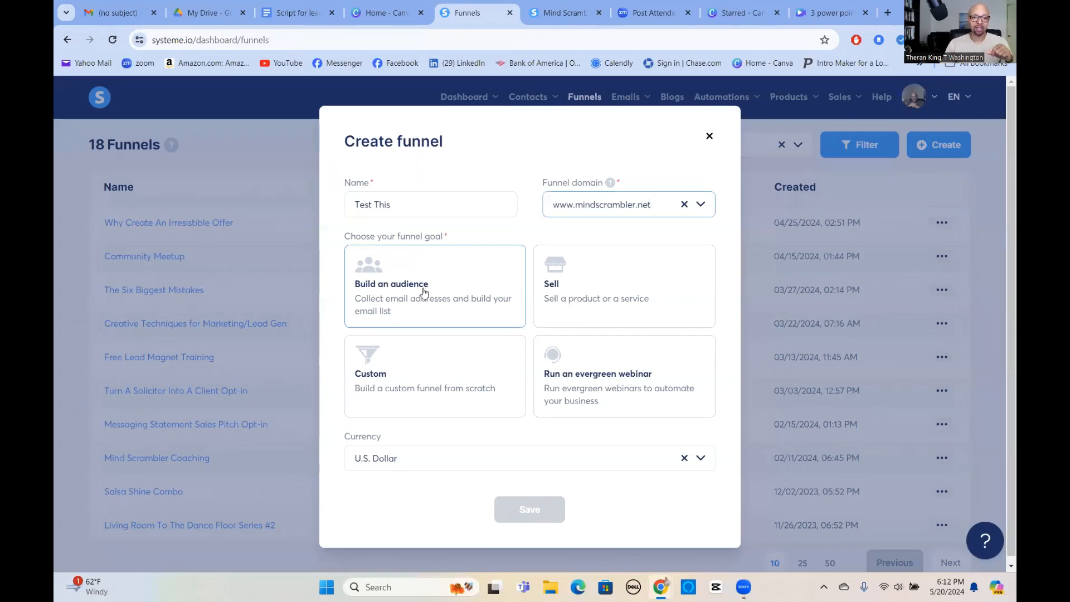
# Create the "Test This" funnel with the Build an audience goal and open it from the funnels list.
pyautogui.click(424, 293)
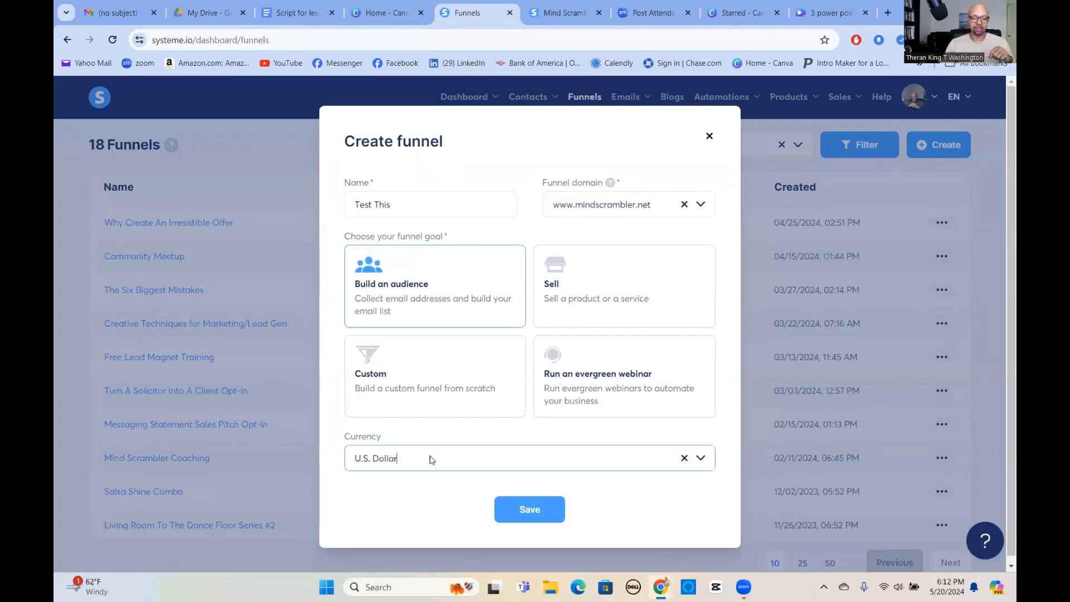
pyautogui.click(535, 509)
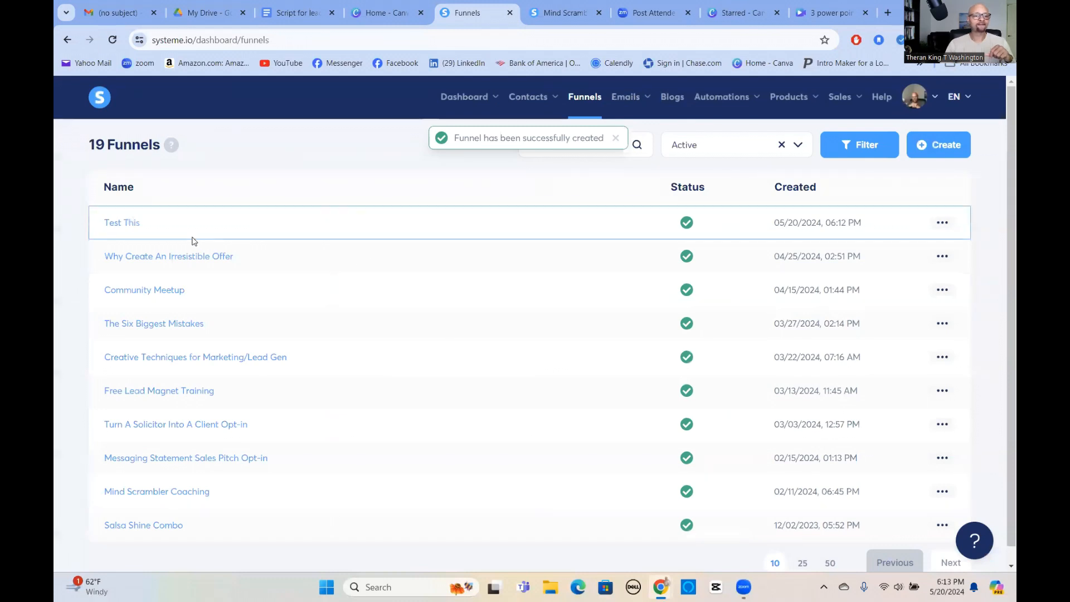
pyautogui.click(129, 226)
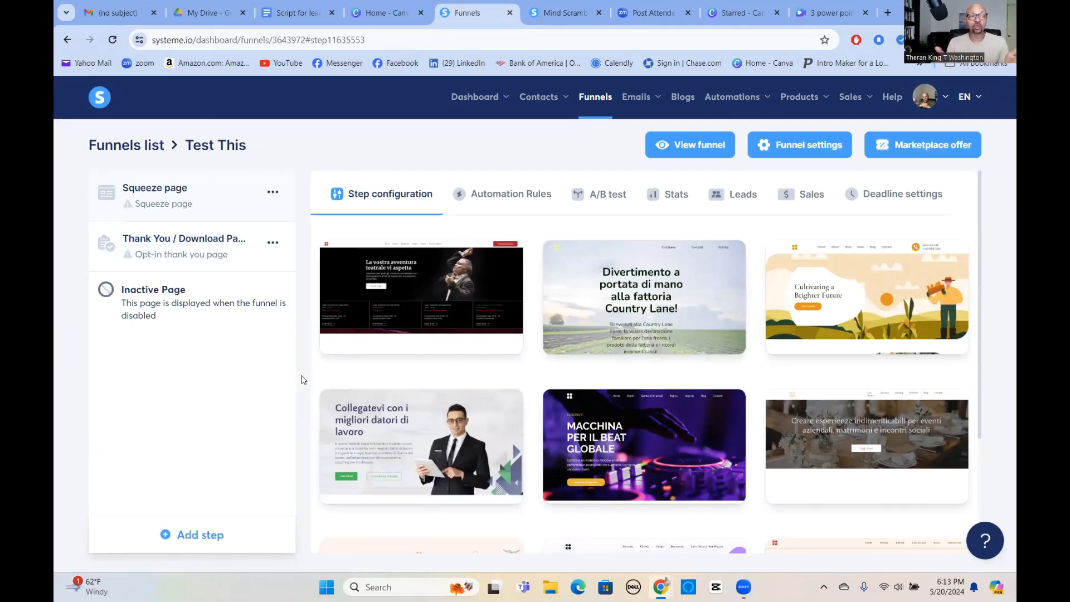
# Choose the pink "Uncover the Book That Will Transform Your Life!" template for the squeeze page.
pyautogui.scroll(-6, 528, 411)
pyautogui.scroll(-1, 527, 411)
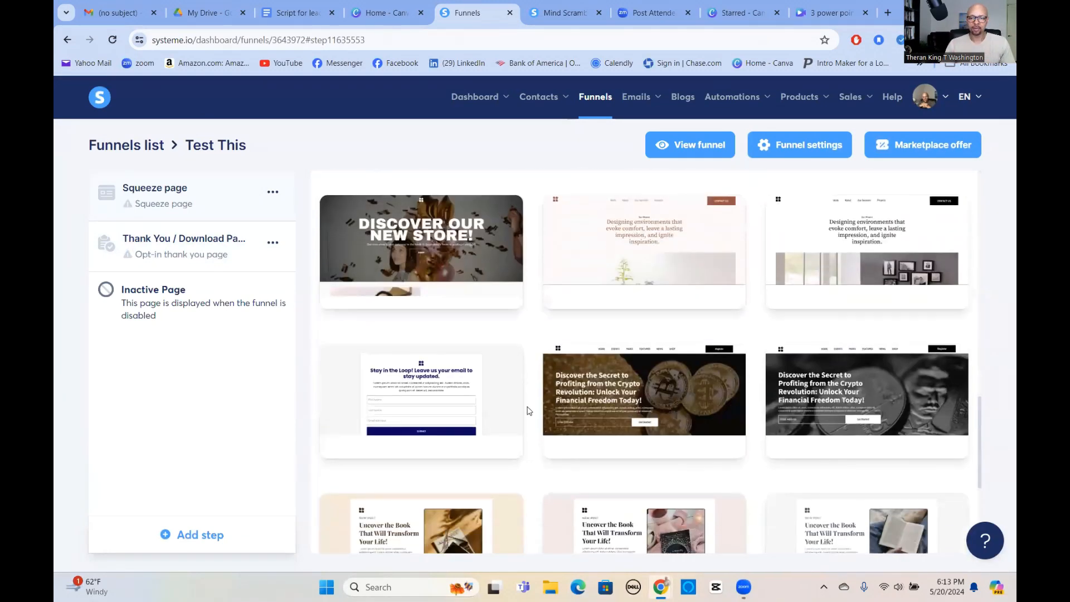
pyautogui.scroll(-4, 525, 411)
pyautogui.scroll(-1, 440, 341)
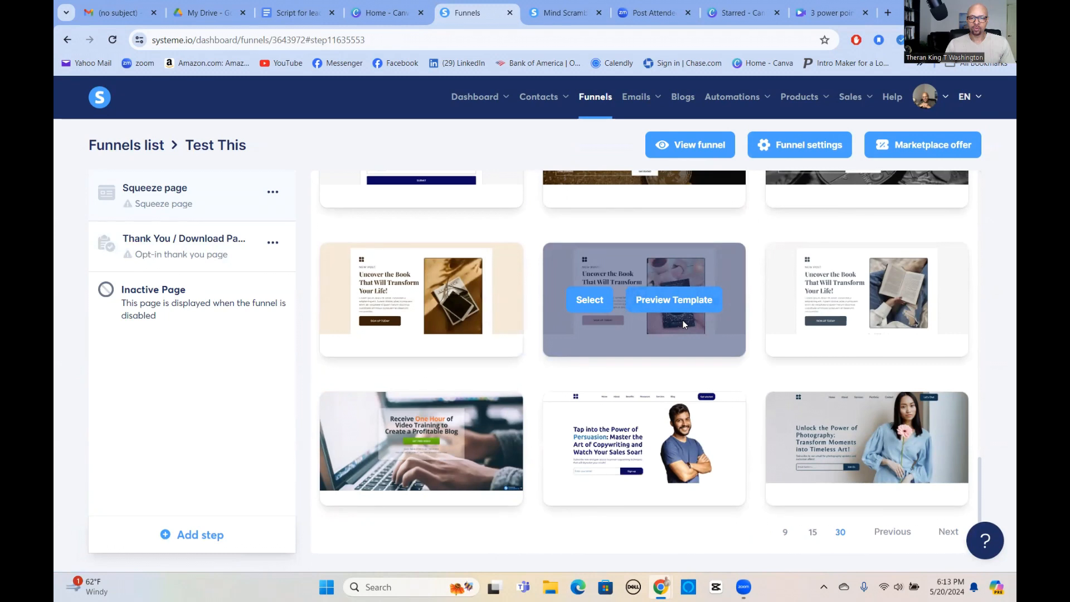
pyautogui.click(590, 303)
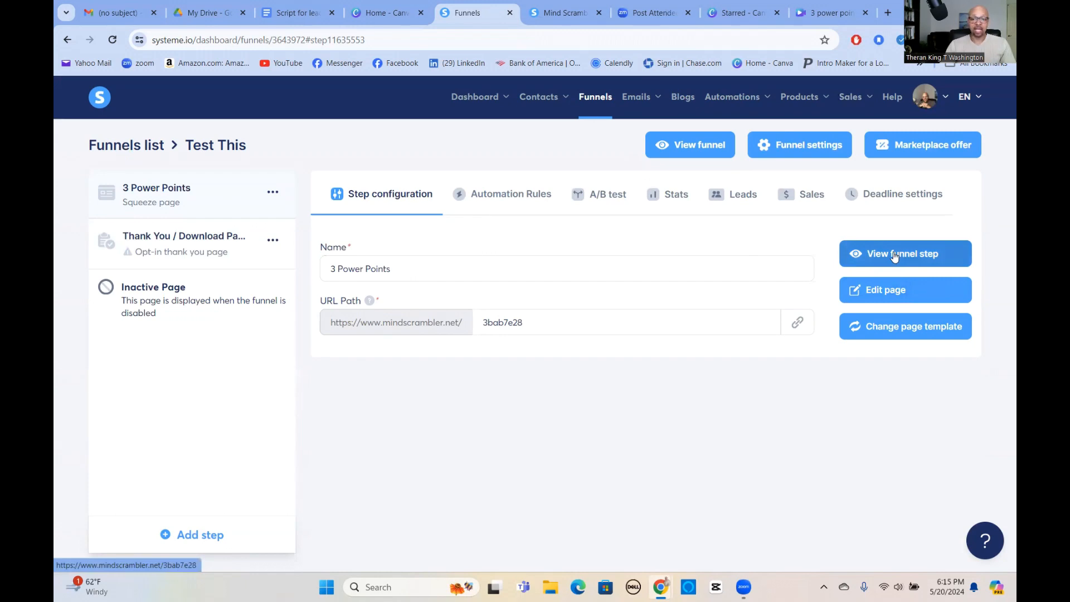
# View the live 3 Power Points squeeze page and examine its layout from the headline to the sign-up form, then close it.
pyautogui.click(894, 256)
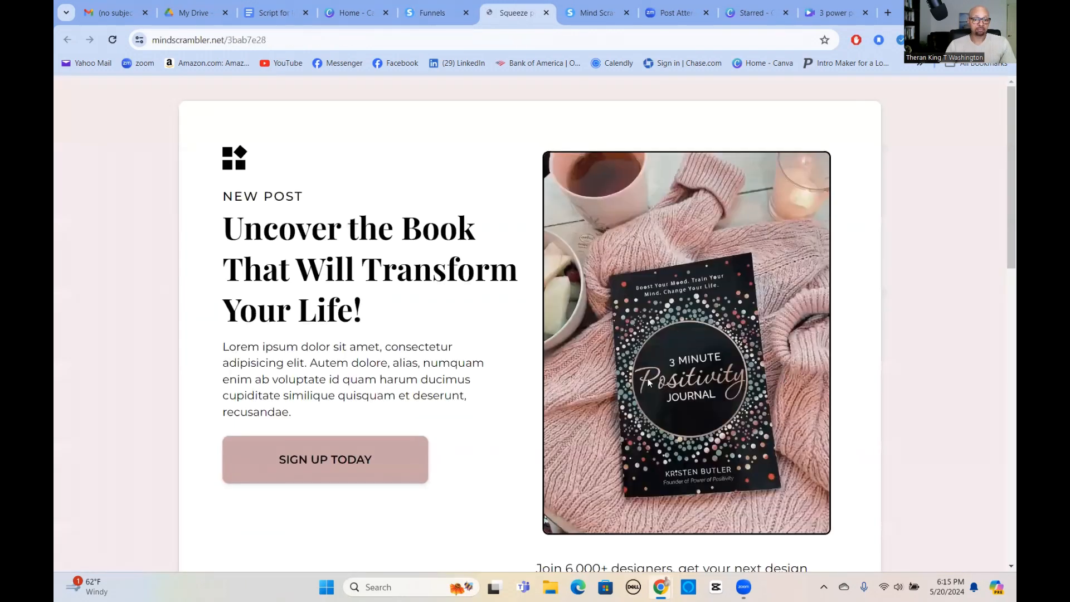
pyautogui.scroll(-7, 404, 333)
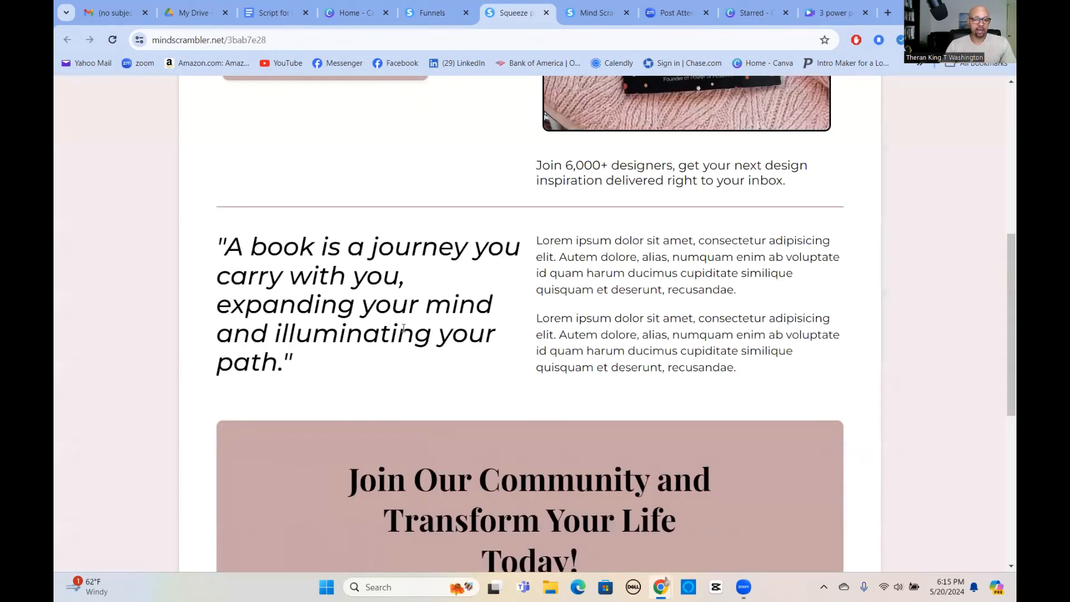
pyautogui.scroll(-7, 404, 328)
pyautogui.scroll(1, 681, 329)
pyautogui.scroll(-1, 681, 330)
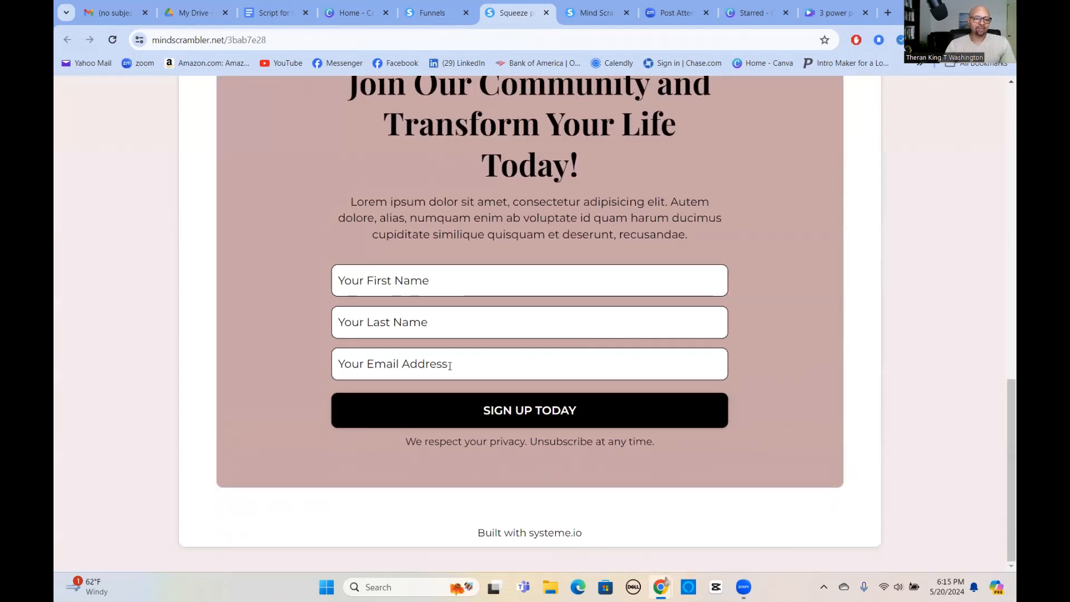
pyautogui.scroll(10, 629, 347)
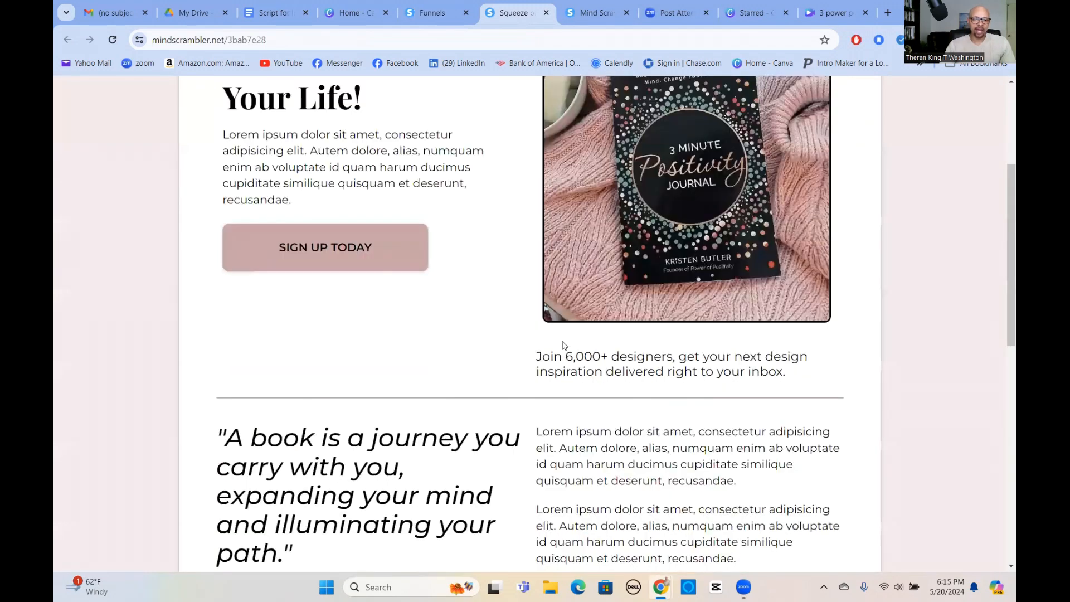
pyautogui.scroll(3, 565, 346)
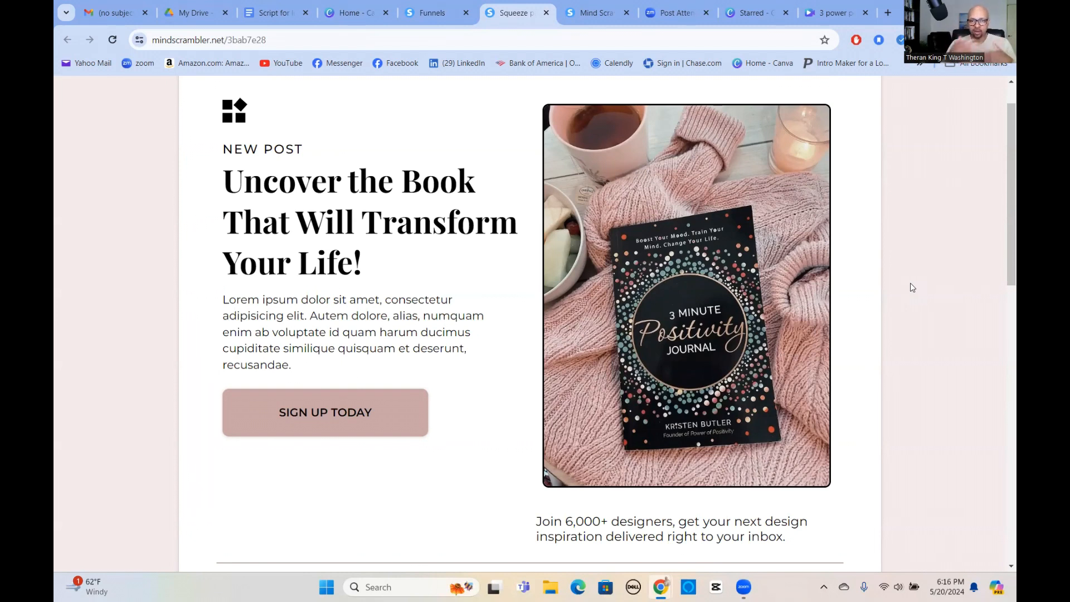
pyautogui.click(546, 13)
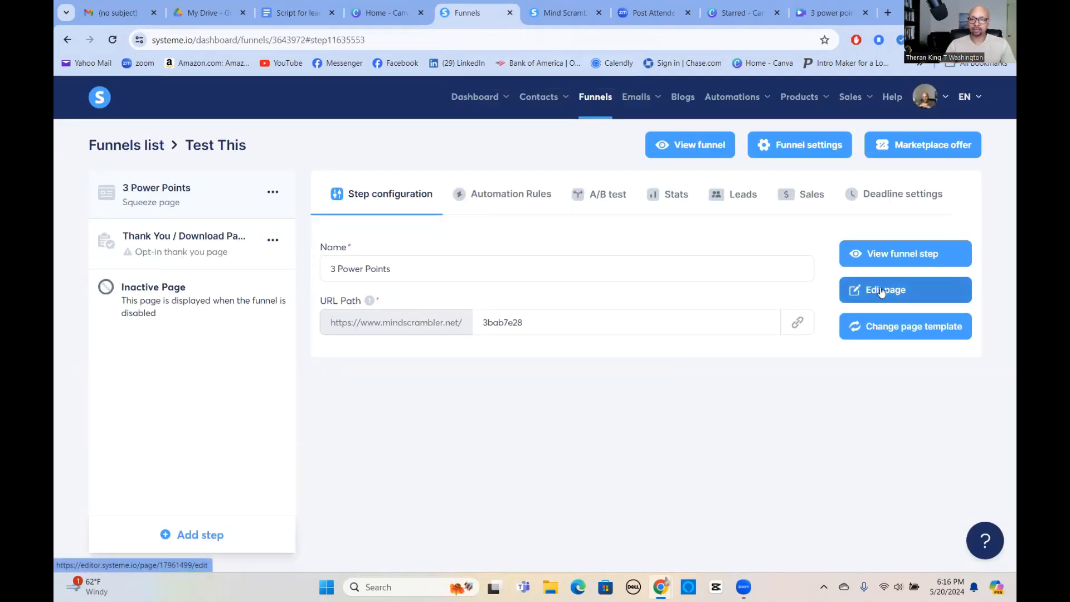
# Edit the squeeze page and replace its placeholder logo with mindscramblersinglelogo.png from the uploaded images.
pyautogui.click(882, 291)
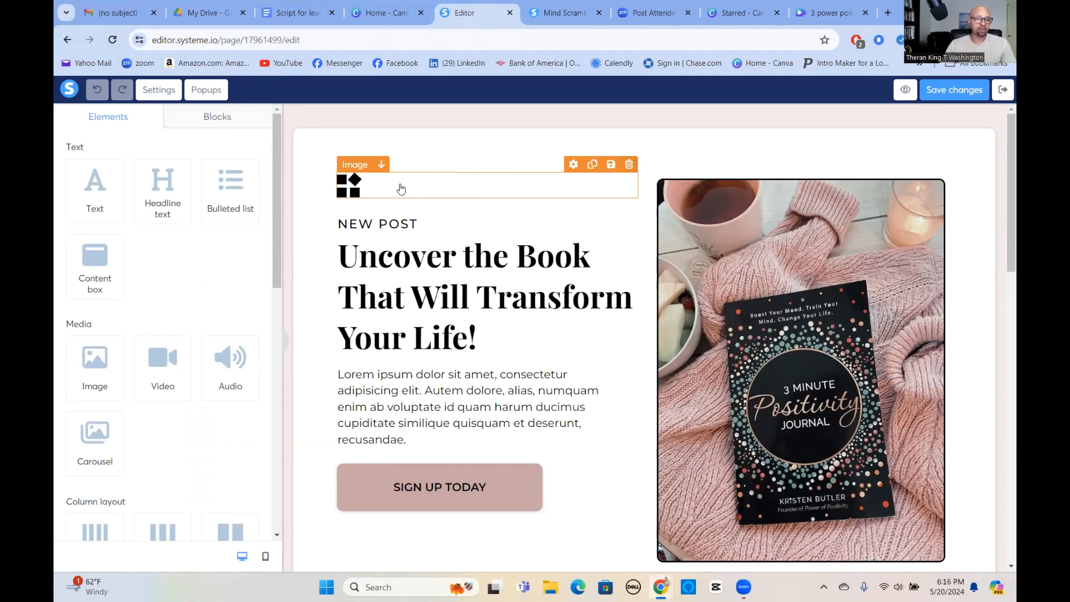
pyautogui.click(353, 191)
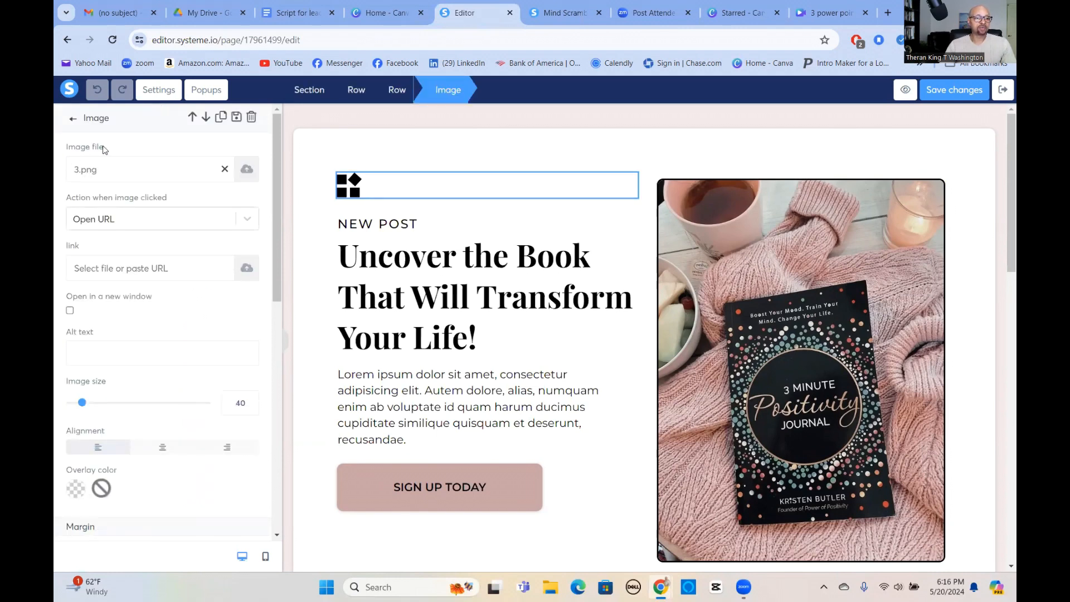
pyautogui.click(246, 170)
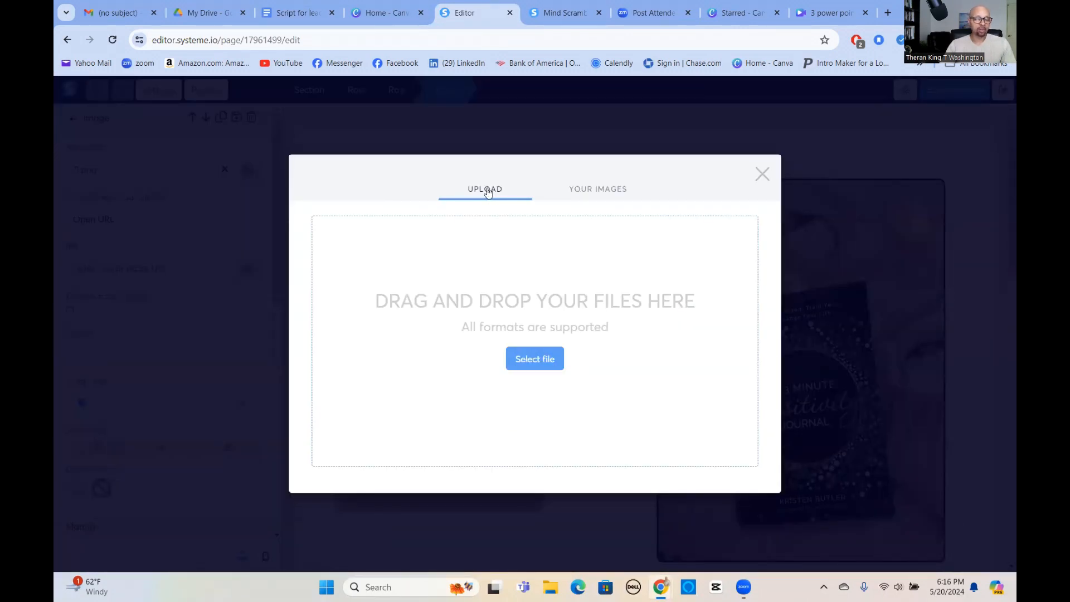
pyautogui.click(600, 193)
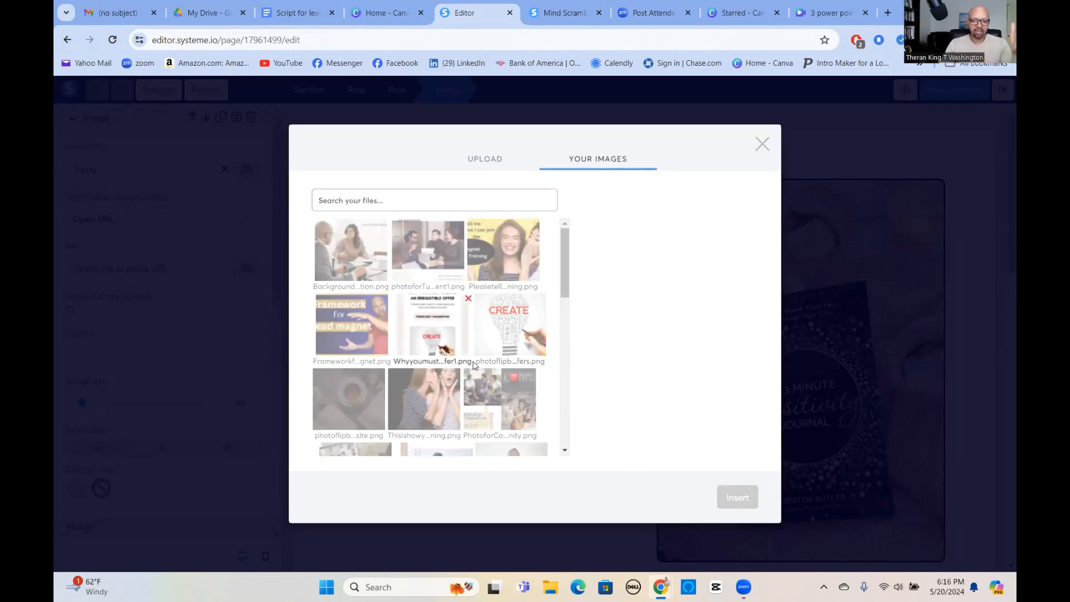
pyautogui.scroll(-3, 513, 355)
pyautogui.scroll(-10, 512, 355)
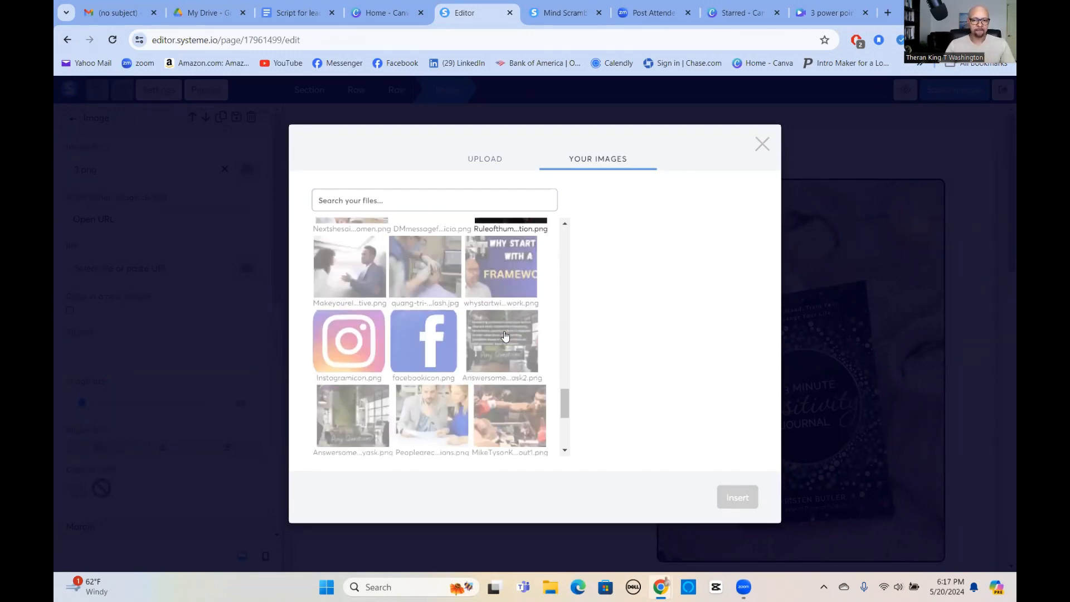
pyautogui.scroll(-5, 504, 337)
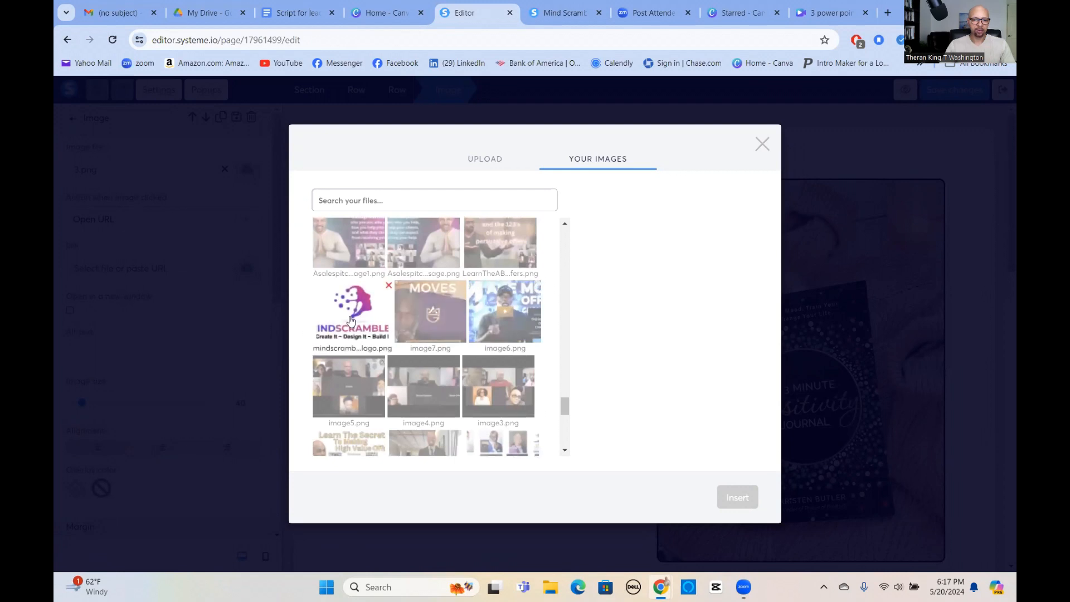
pyautogui.click(350, 320)
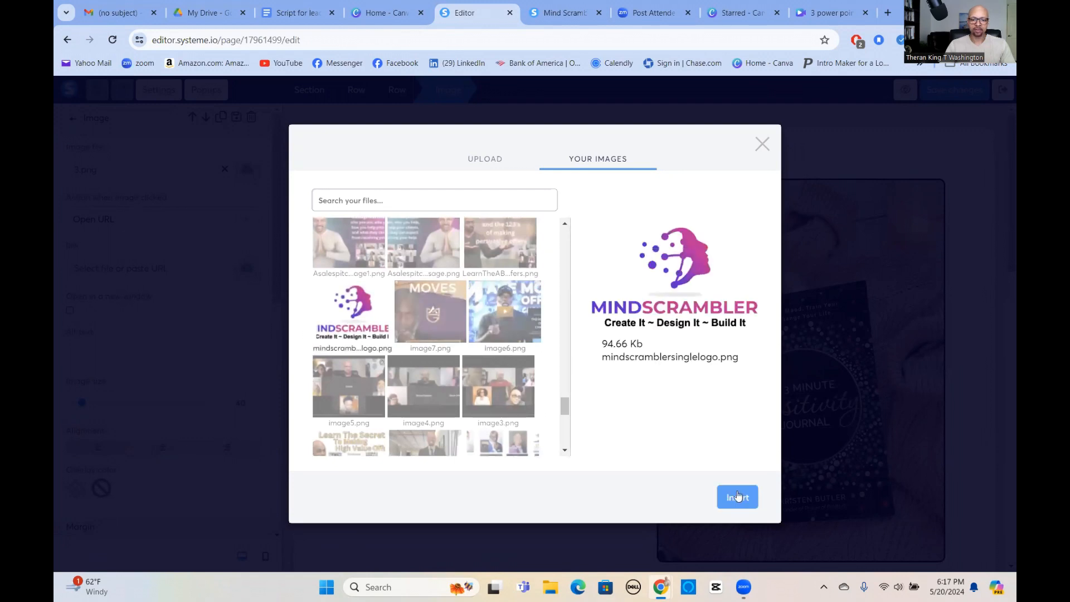
pyautogui.click(737, 496)
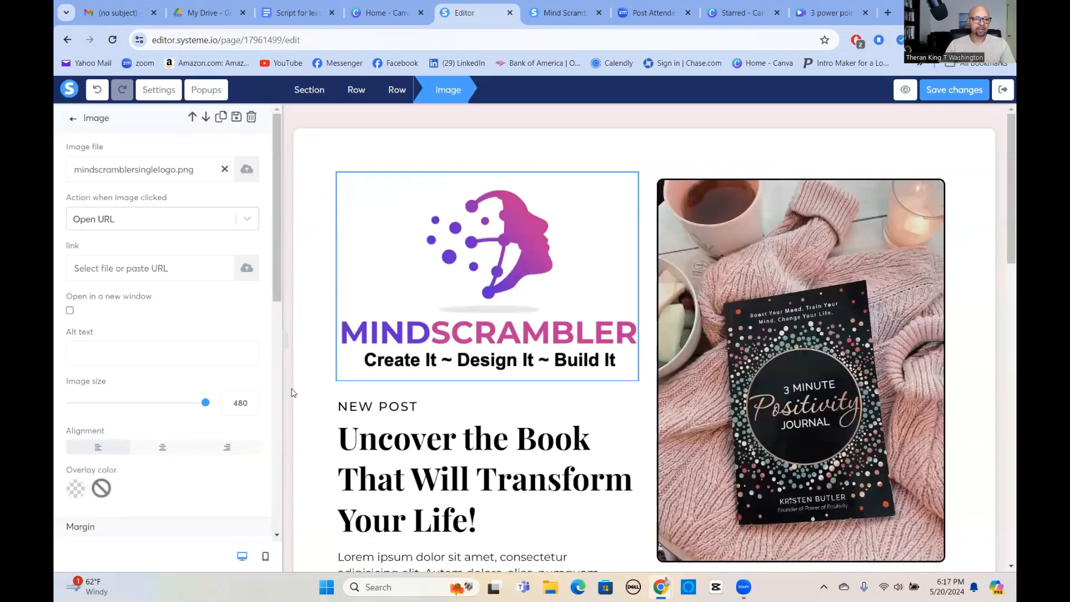
# Shrink the MindScrambler logo to an image size of 70.
pyautogui.moveTo(205, 403); pyautogui.dragTo(89, 402)
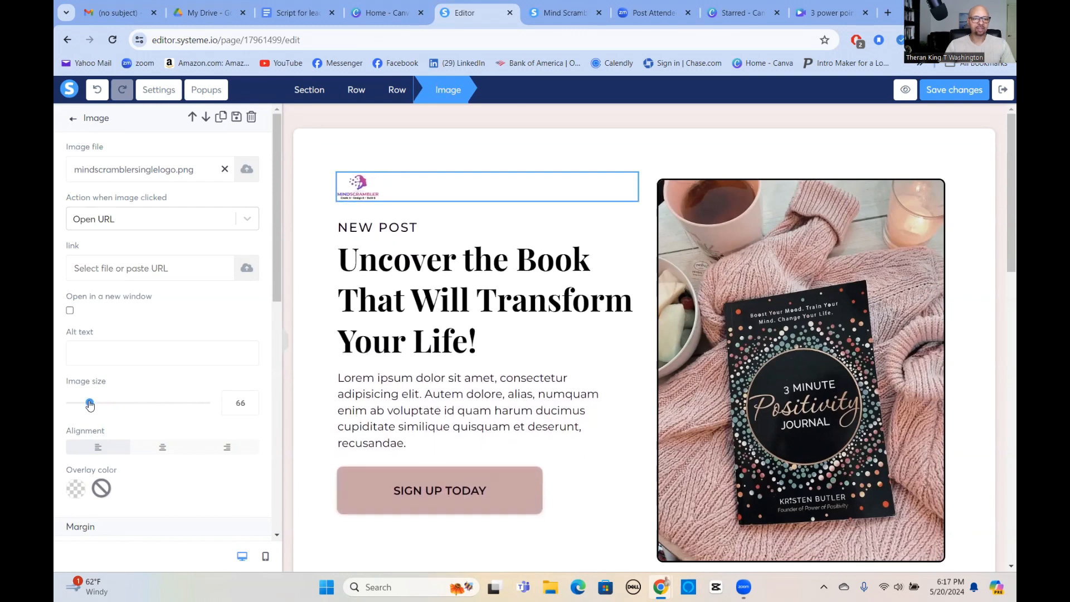
pyautogui.click(251, 400)
pyautogui.click(251, 400)
pyautogui.click(250, 400)
pyautogui.click(251, 399)
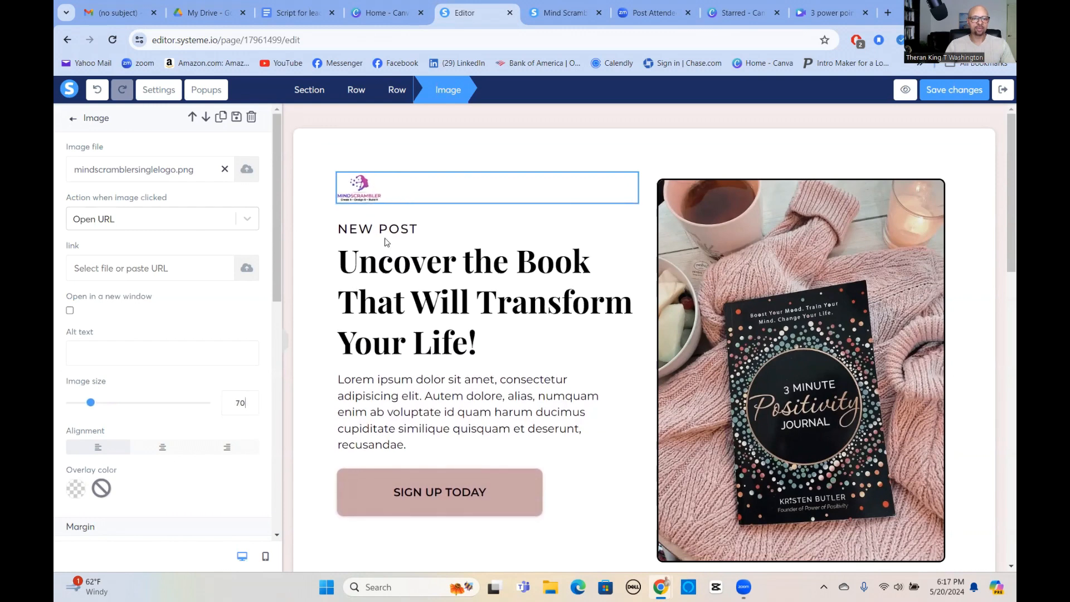
# Replace the "NEW POST" text under the logo with "Live your best life".
pyautogui.click(400, 228)
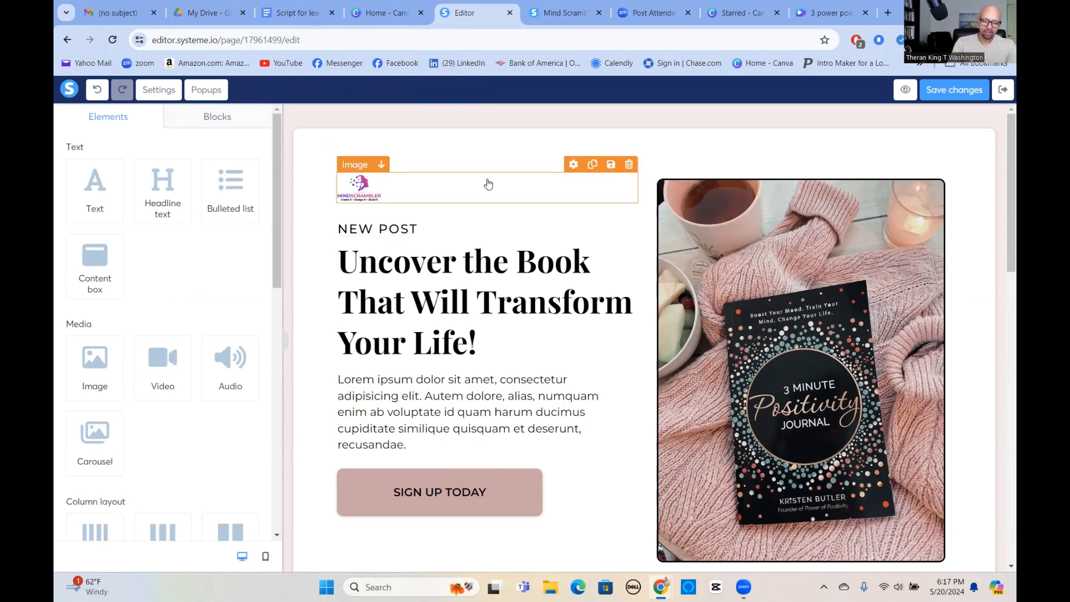
pyautogui.click(338, 229)
pyautogui.tripleClick(392, 229)
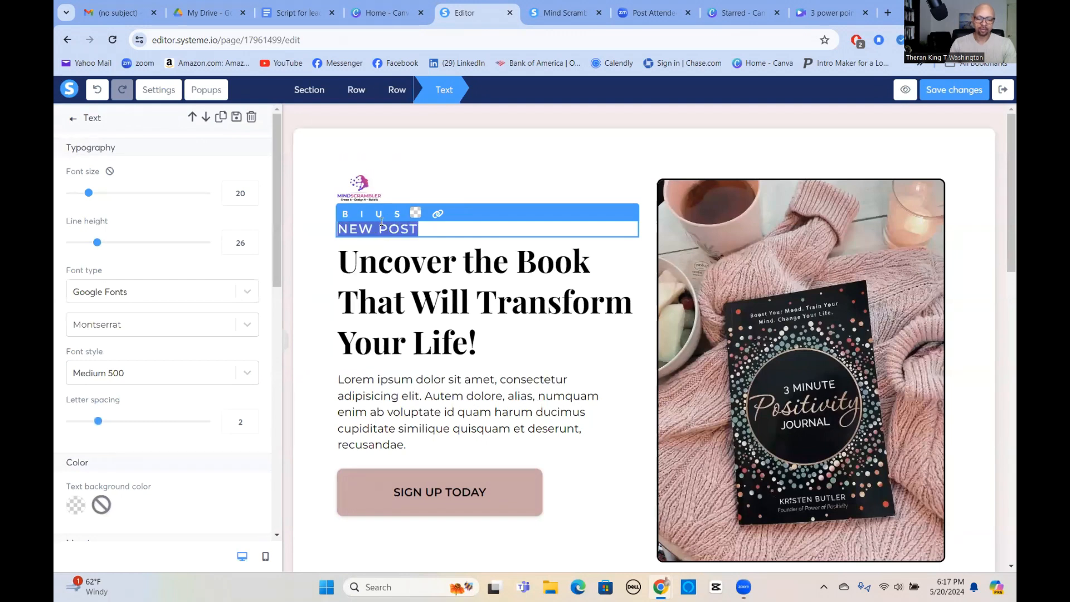
pyautogui.write('Live')
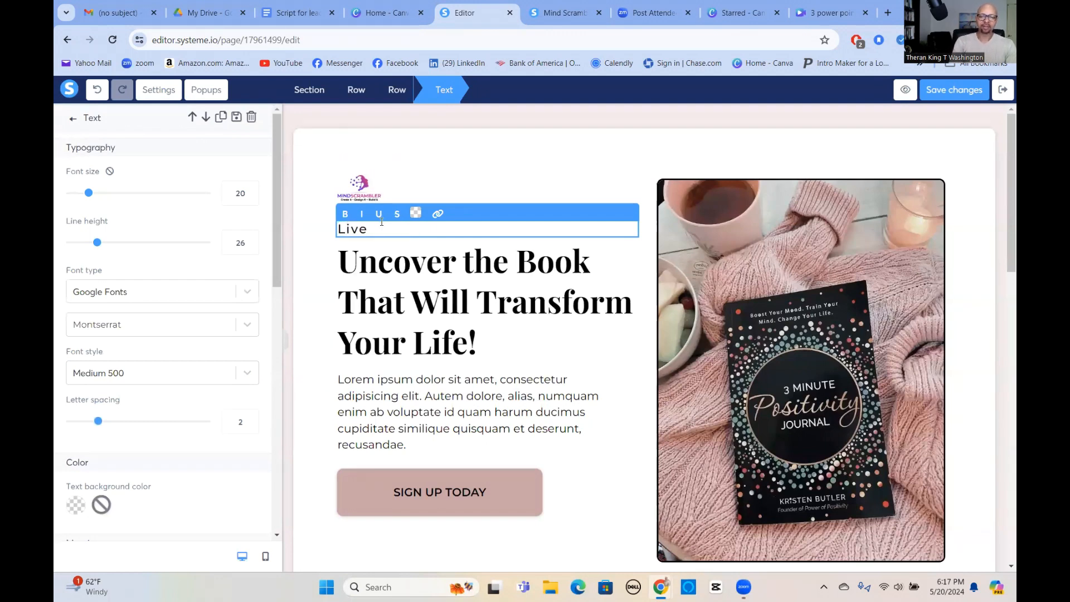
pyautogui.write(' your be')
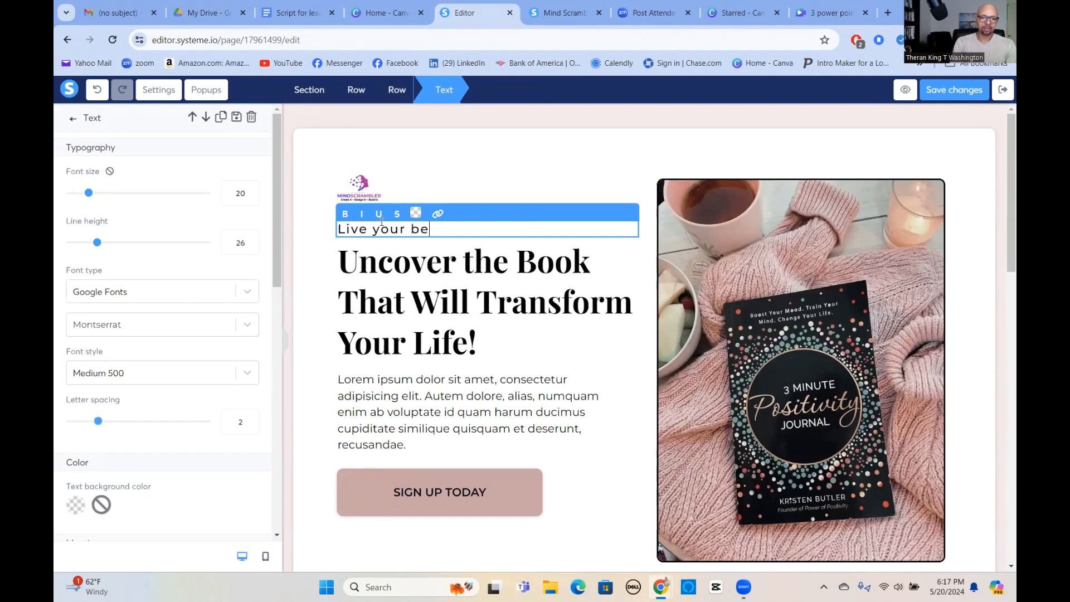
pyautogui.write('st life')
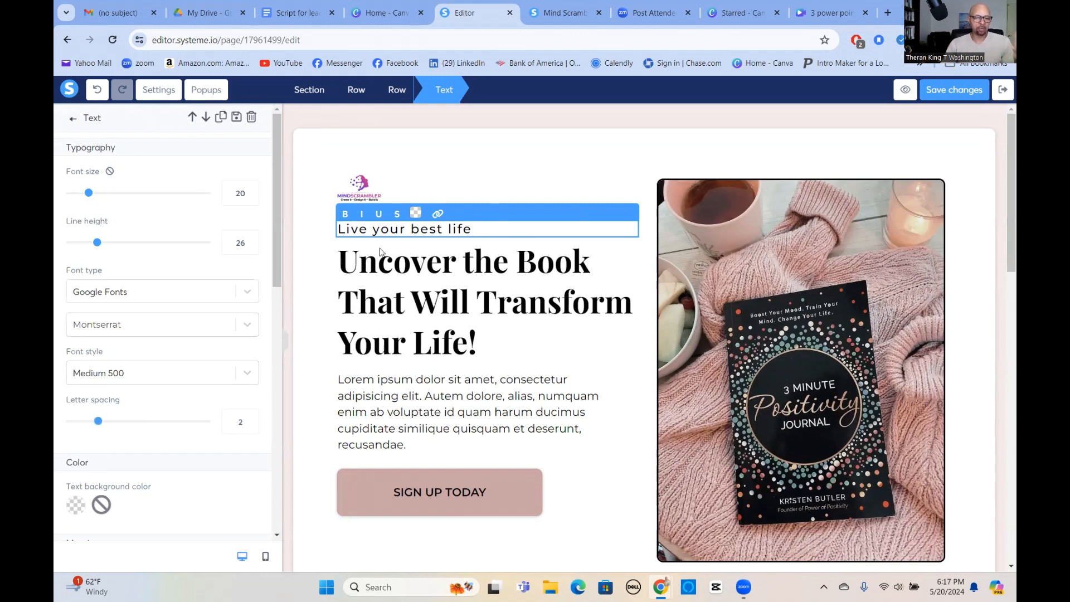
pyautogui.press('Escape')
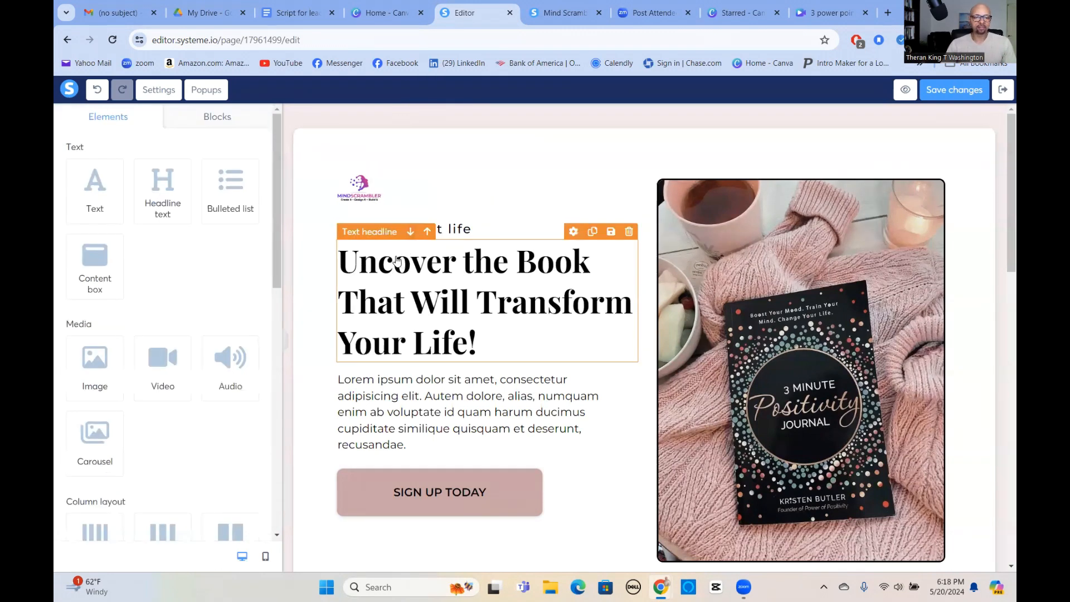
# Replace the "Uncover the Book That Will Transform Your Life!" headline with "3 Power Points For Turning Strangers Into Qualified Leads".
pyautogui.doubleClick(449, 279)
pyautogui.click(469, 296)
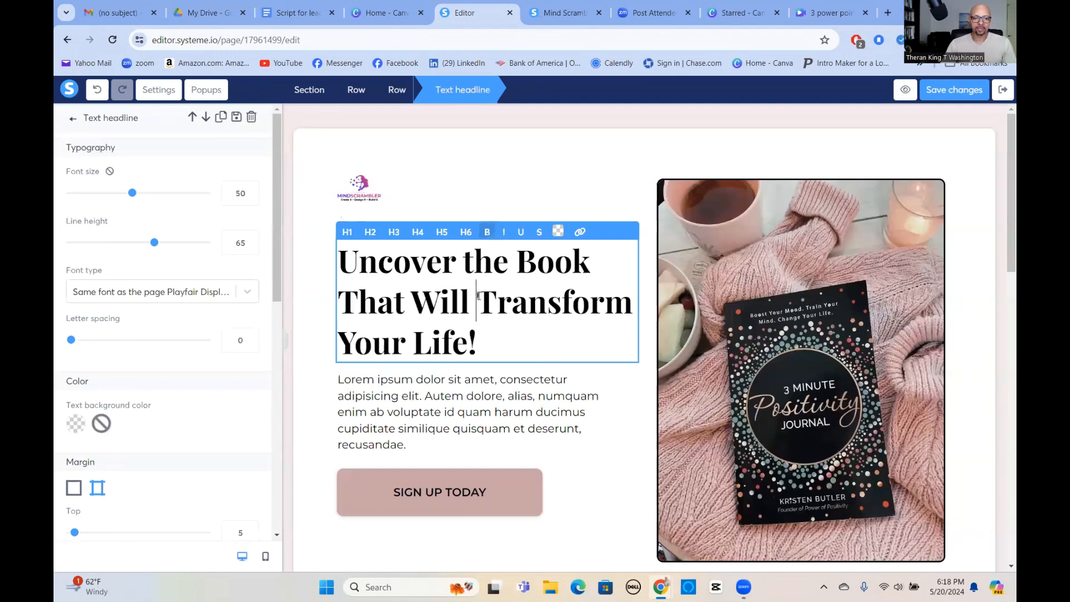
pyautogui.tripleClick(478, 296)
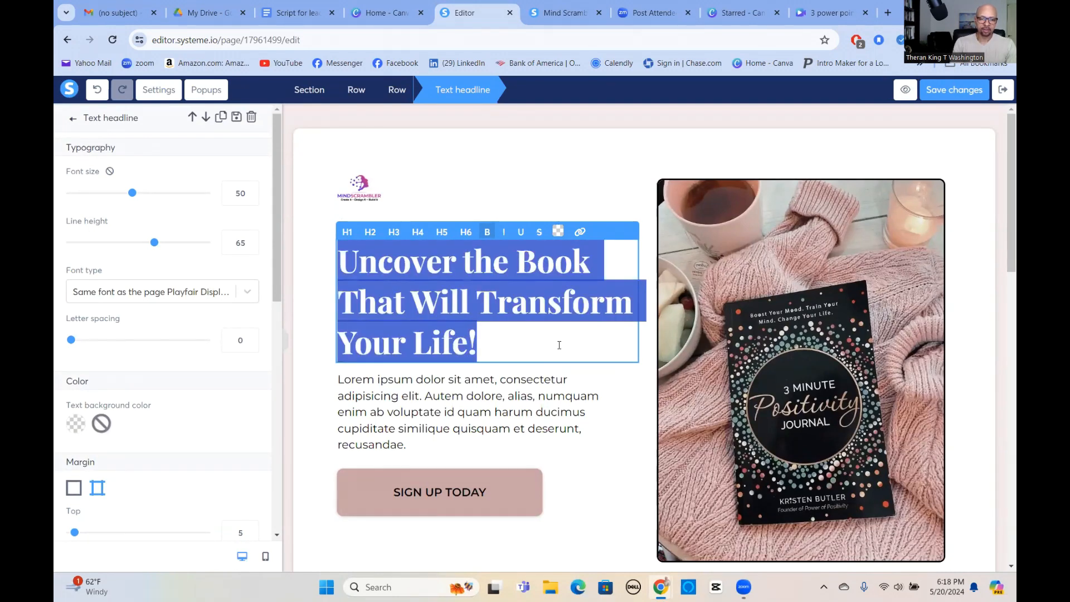
pyautogui.write('3')
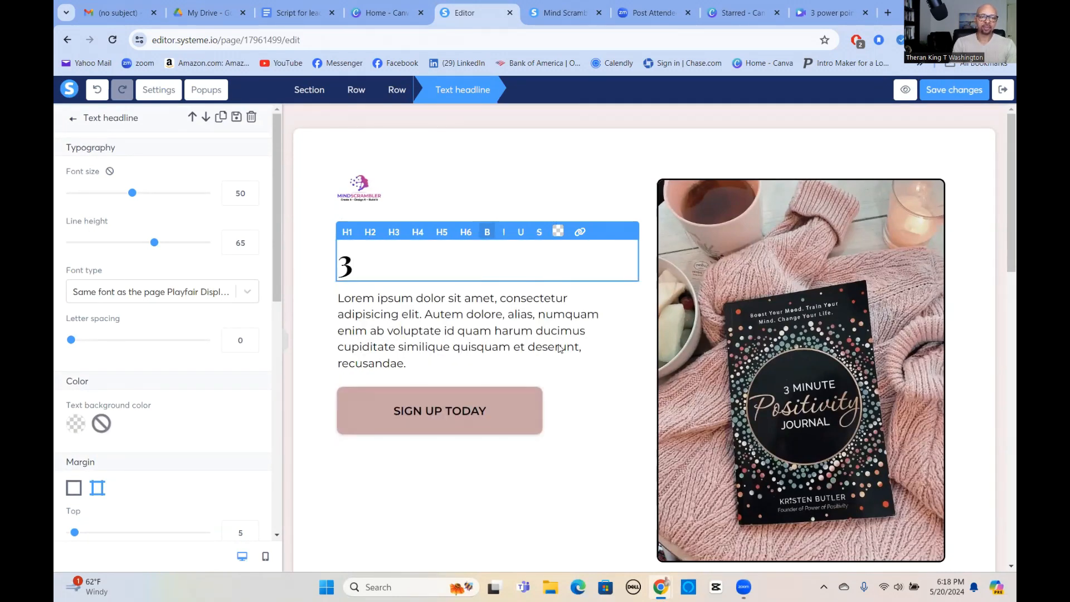
pyautogui.write(' Power p')
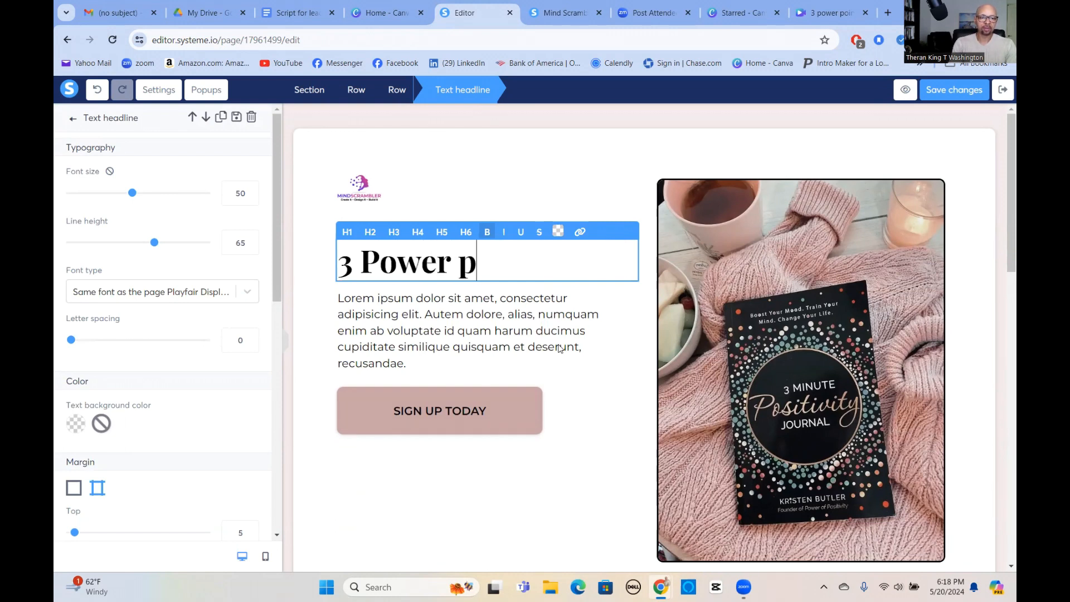
pyautogui.press('BackSpace')
pyautogui.press('BackSpace')
pyautogui.write('Point')
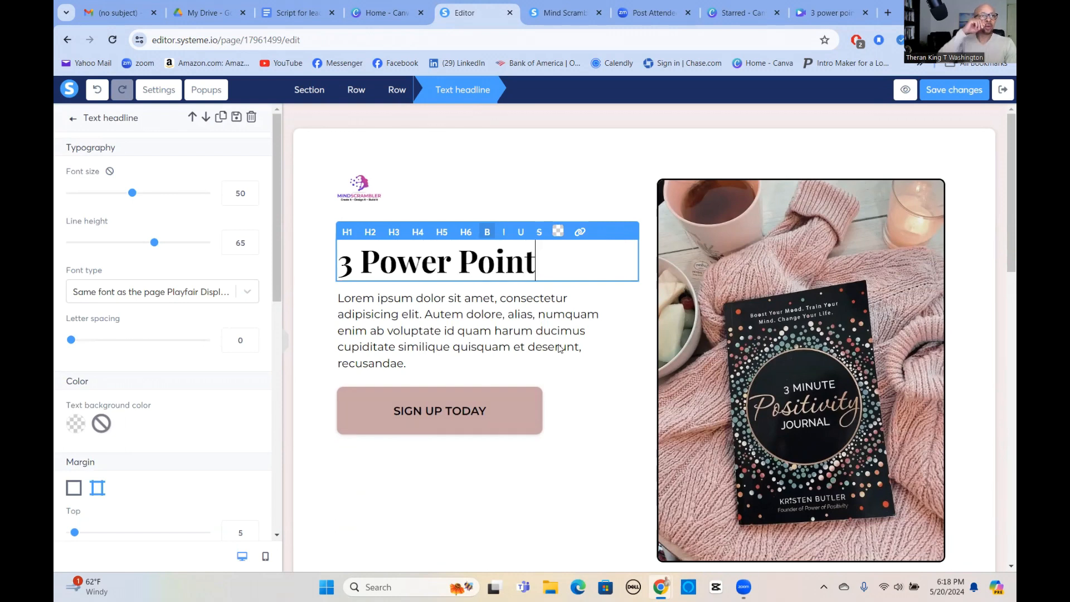
pyautogui.write('s For')
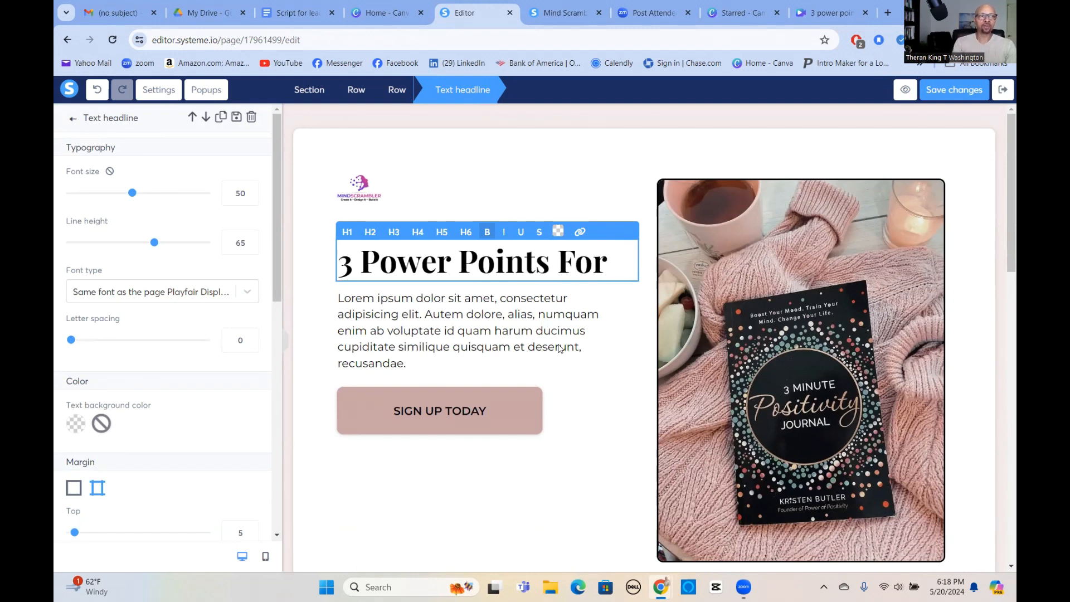
pyautogui.write(' Turning Strangers ')
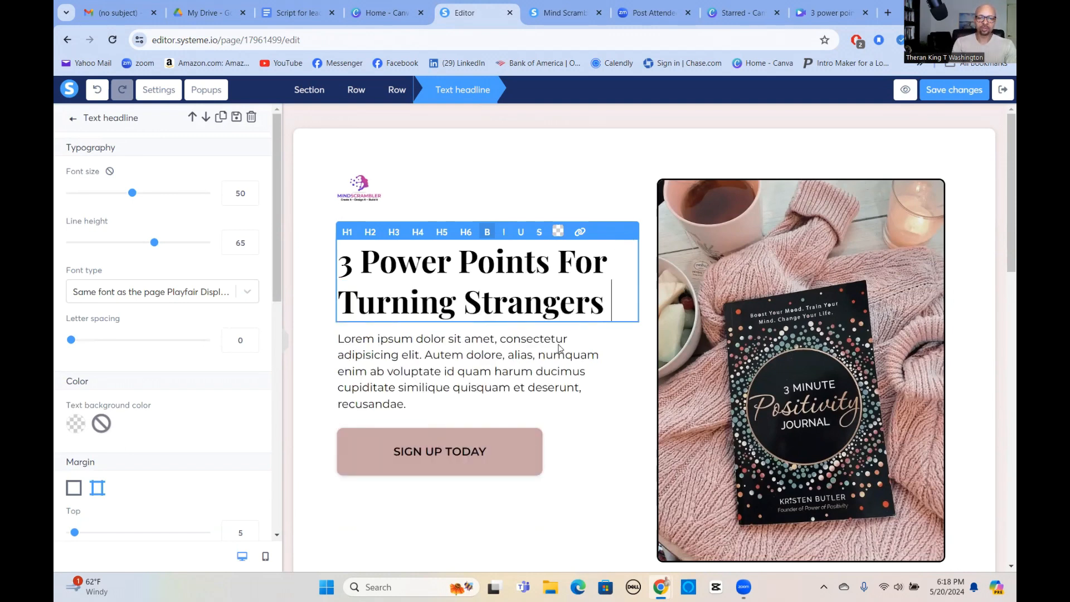
pyautogui.write('Into Quali')
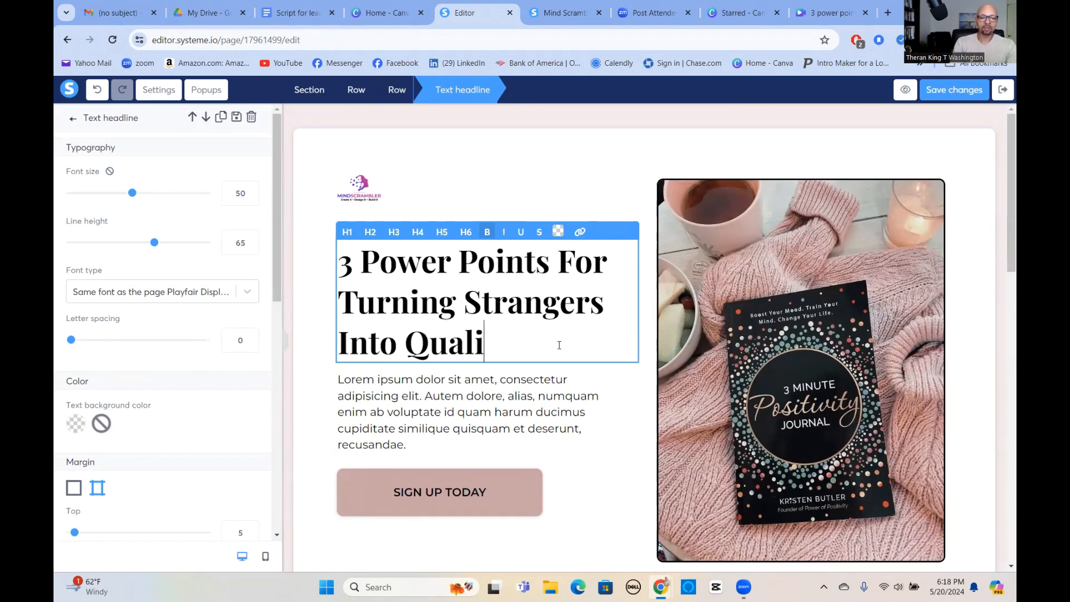
pyautogui.write('fei')
pyautogui.press('BackSpace')
pyautogui.press('BackSpace')
pyautogui.write('id')
pyautogui.press('BackSpace')
pyautogui.write('ed Leads')
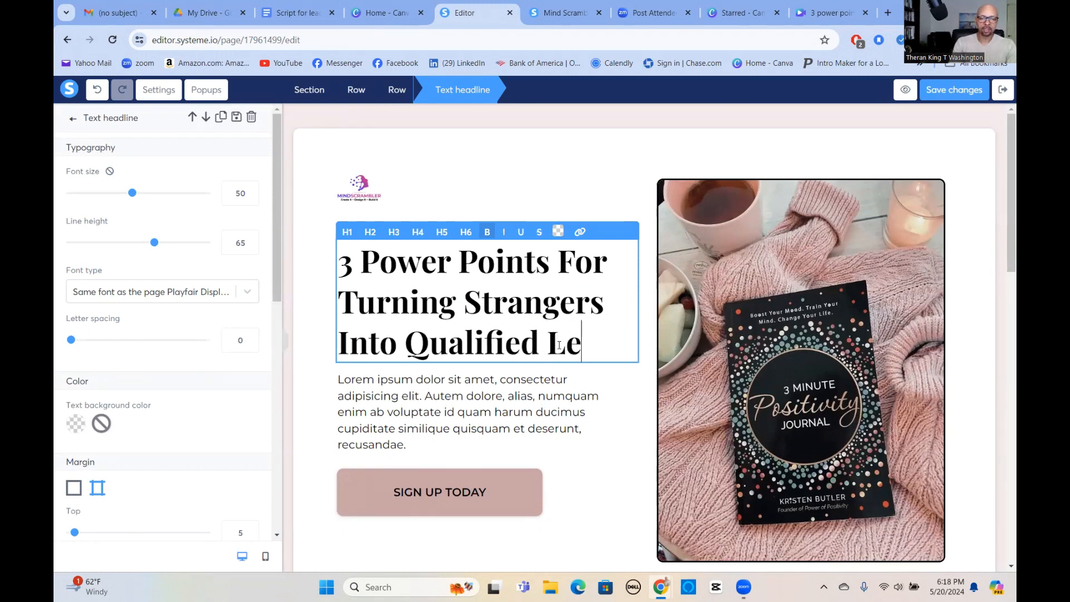
# Set the headline's font size to 41 and its line height to 56.
pyautogui.click(251, 199)
pyautogui.click(250, 199)
pyautogui.click(251, 198)
pyautogui.click(251, 198)
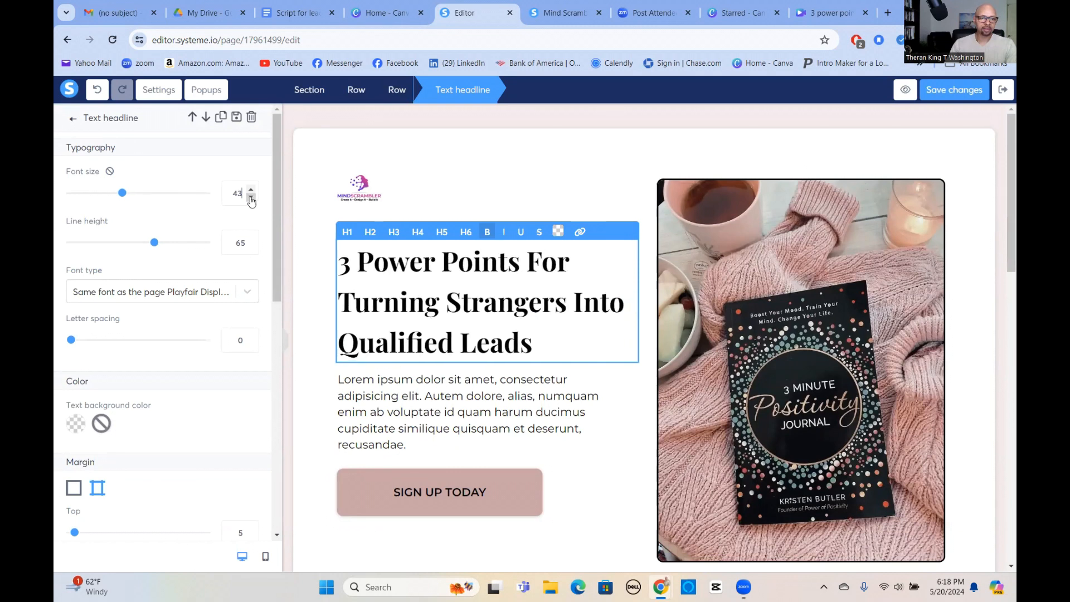
pyautogui.click(251, 199)
pyautogui.click(251, 198)
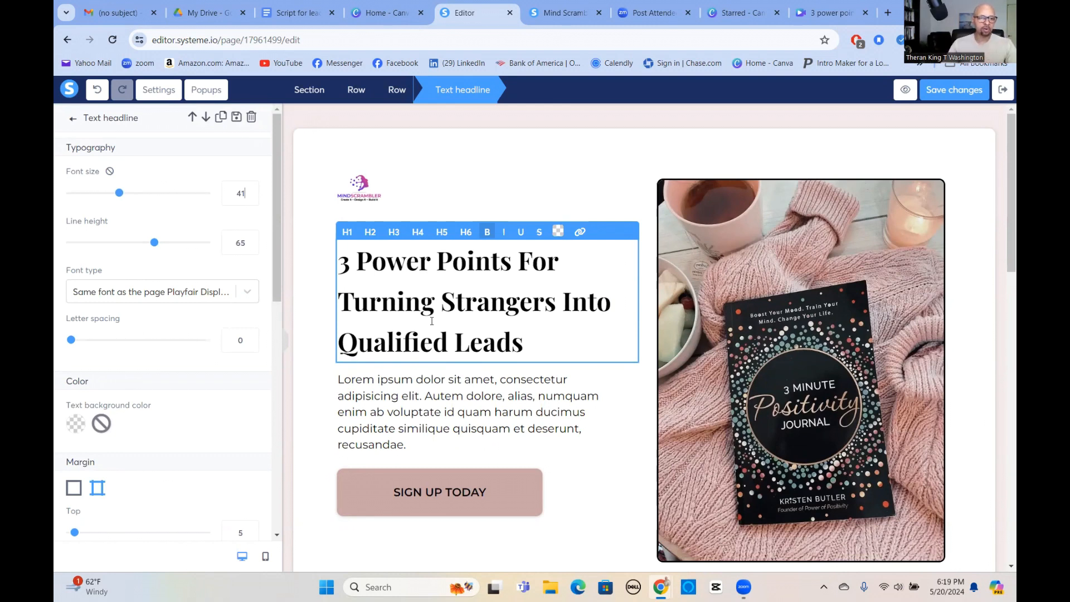
pyautogui.click(251, 247)
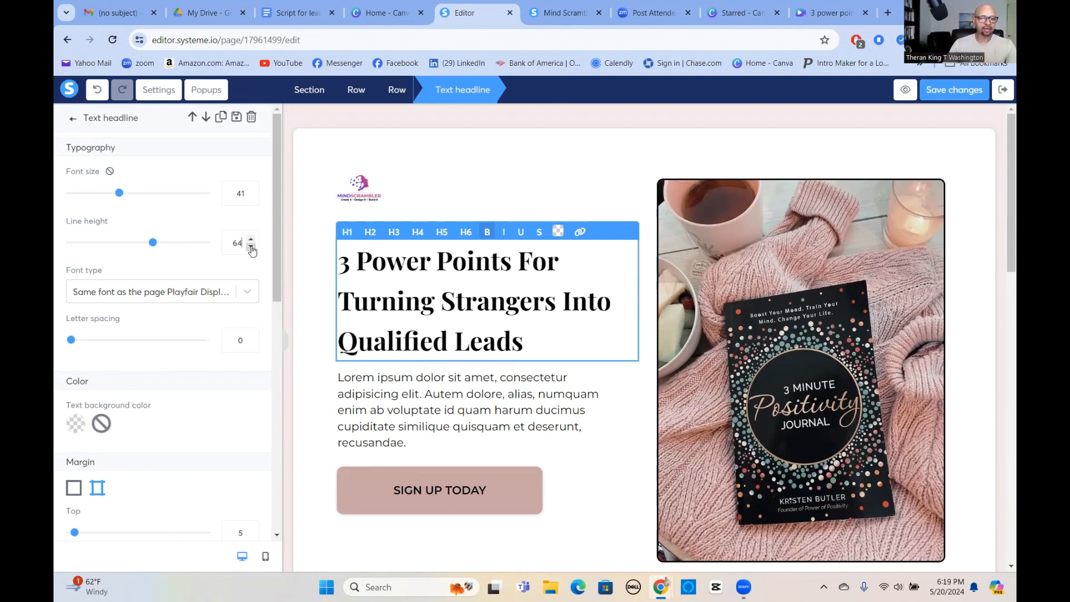
pyautogui.click(251, 248)
pyautogui.click(250, 247)
pyautogui.click(250, 247)
pyautogui.click(251, 248)
pyautogui.click(251, 248)
pyautogui.click(251, 247)
pyautogui.click(251, 248)
pyautogui.click(251, 248)
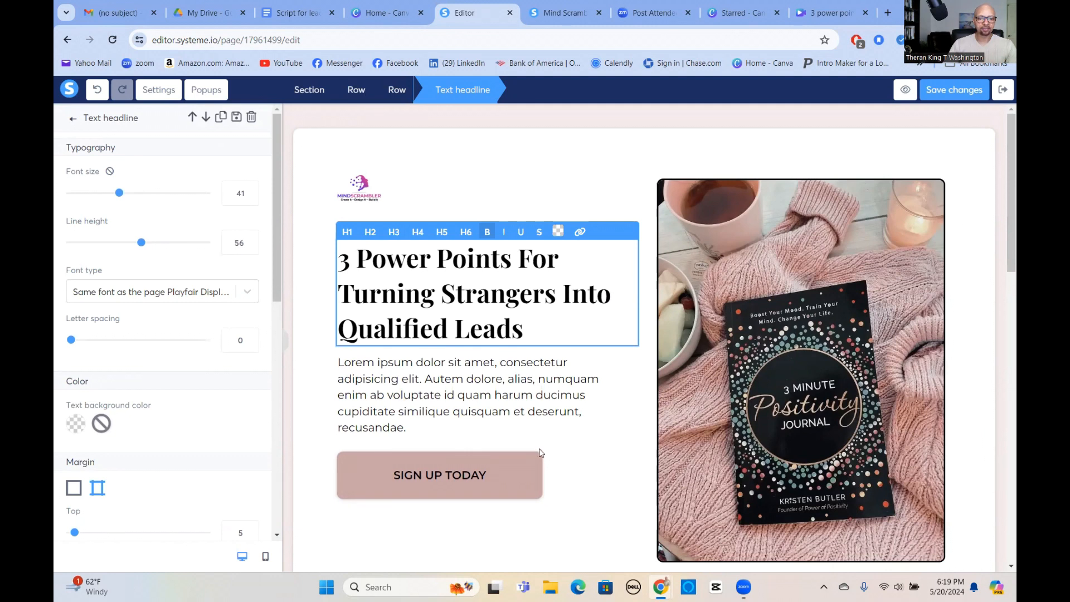
# Replace the lorem ipsum paragraph with the copied text "Simple strategy that makes companies like Apple Inc so irresistible".
pyautogui.click(447, 384)
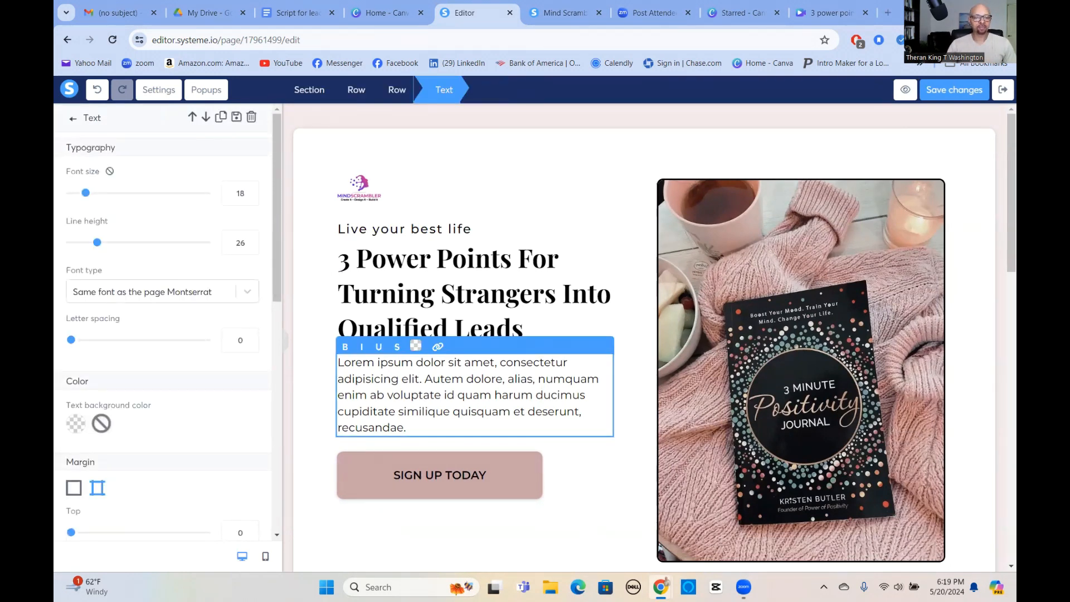
pyautogui.tripleClick(444, 385)
pyautogui.rightClick(445, 386)
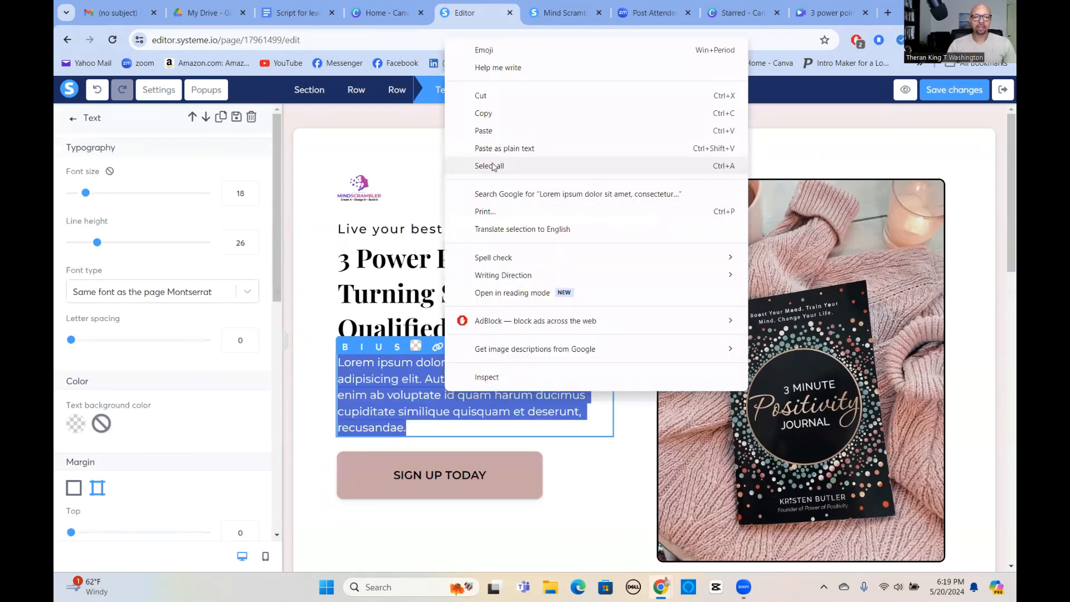
pyautogui.click(463, 130)
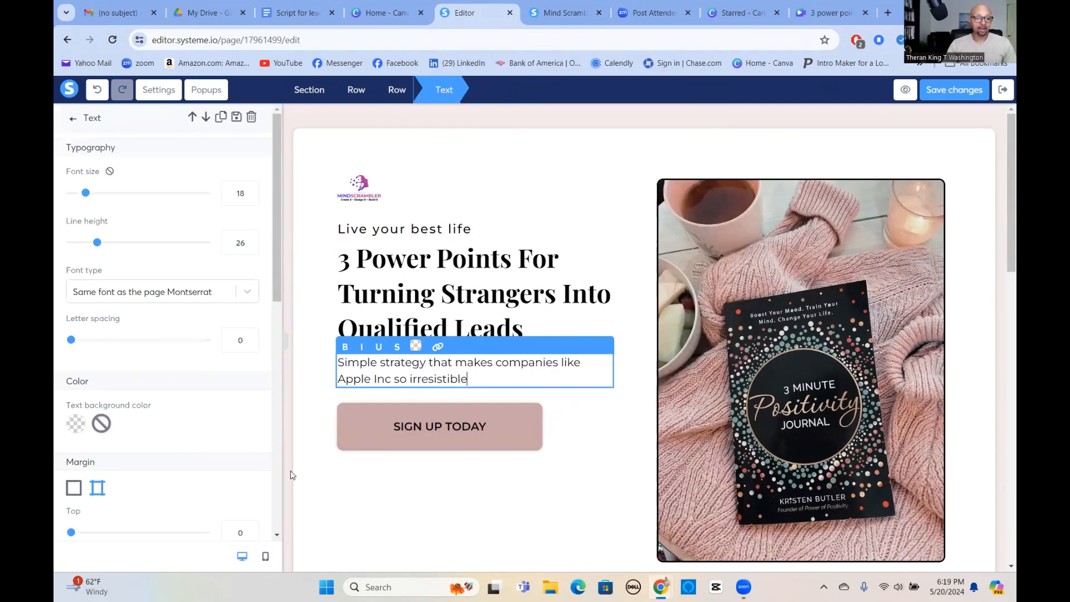
pyautogui.click(530, 475)
pyautogui.click(586, 449)
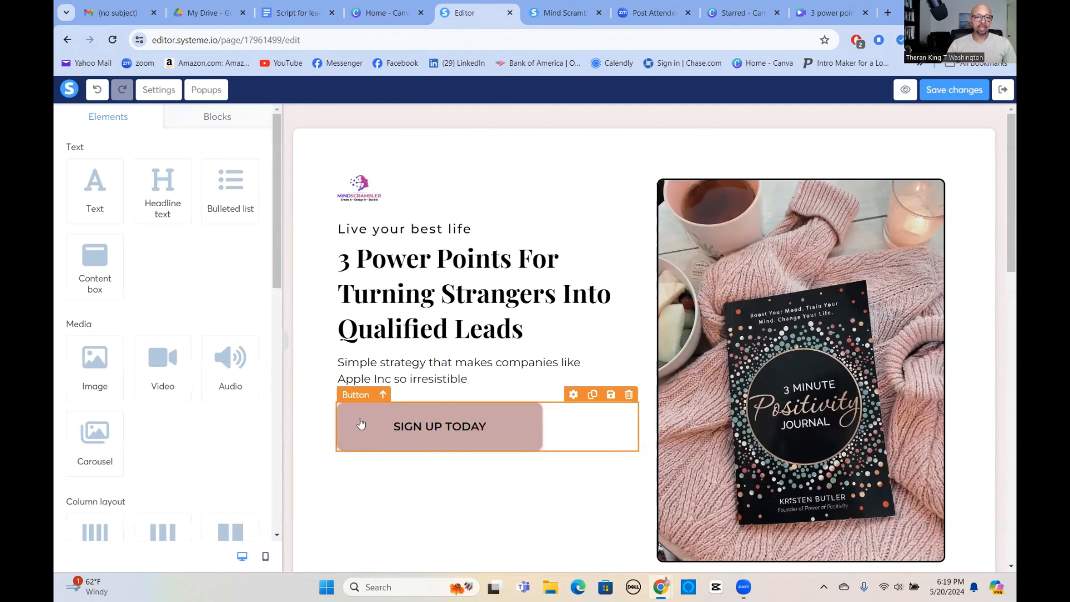
# Add three form input fields between the strategy text and the SIGN UP TODAY button.
pyautogui.scroll(-5, 158, 374)
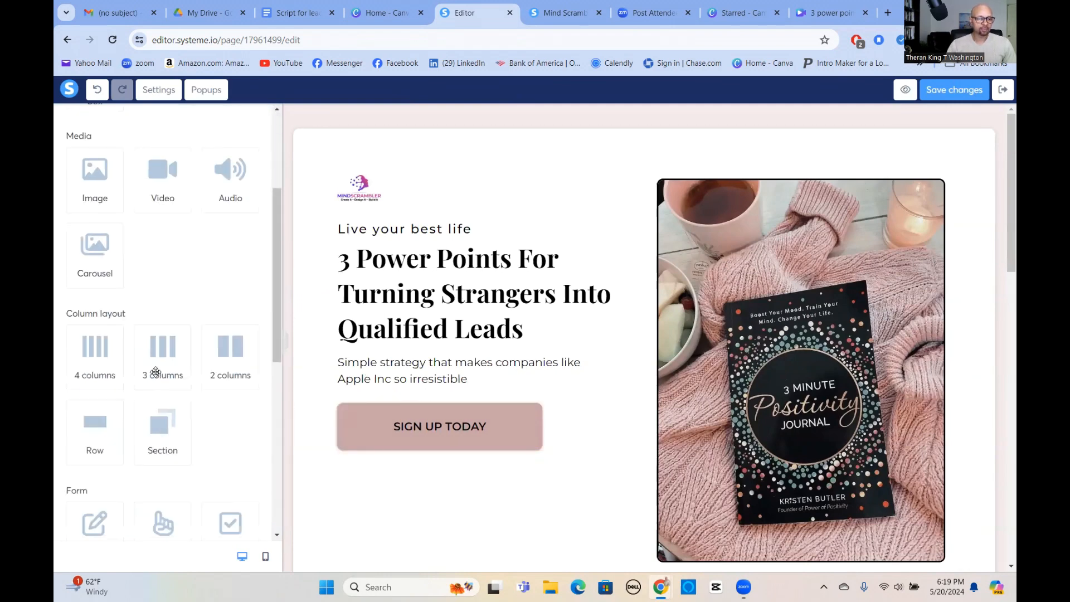
pyautogui.scroll(-3, 100, 421)
pyautogui.moveTo(92, 348); pyautogui.dragTo(383, 406)
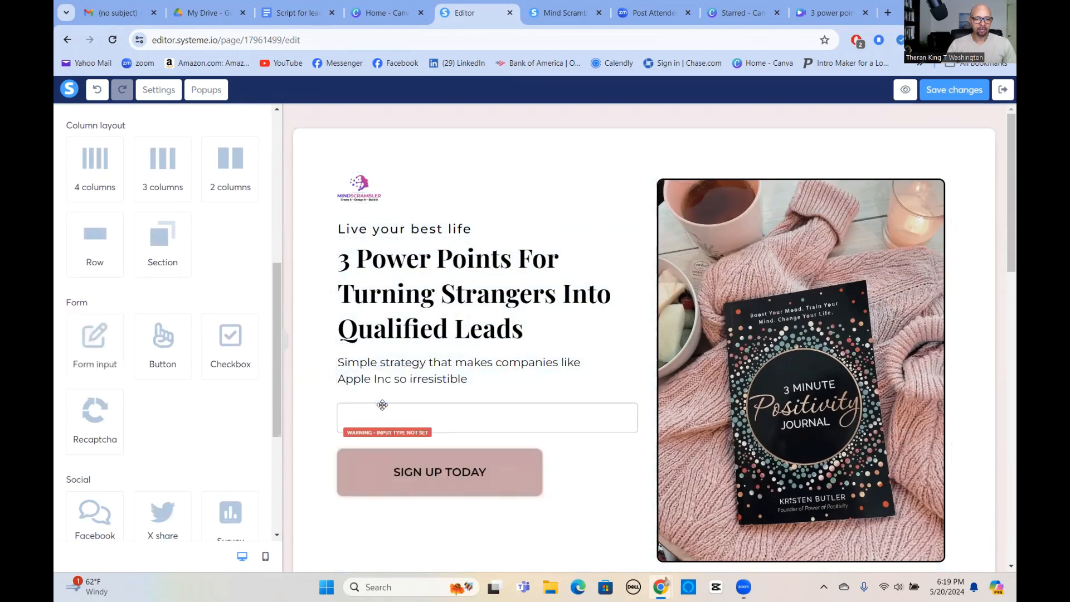
pyautogui.scroll(-5, 132, 426)
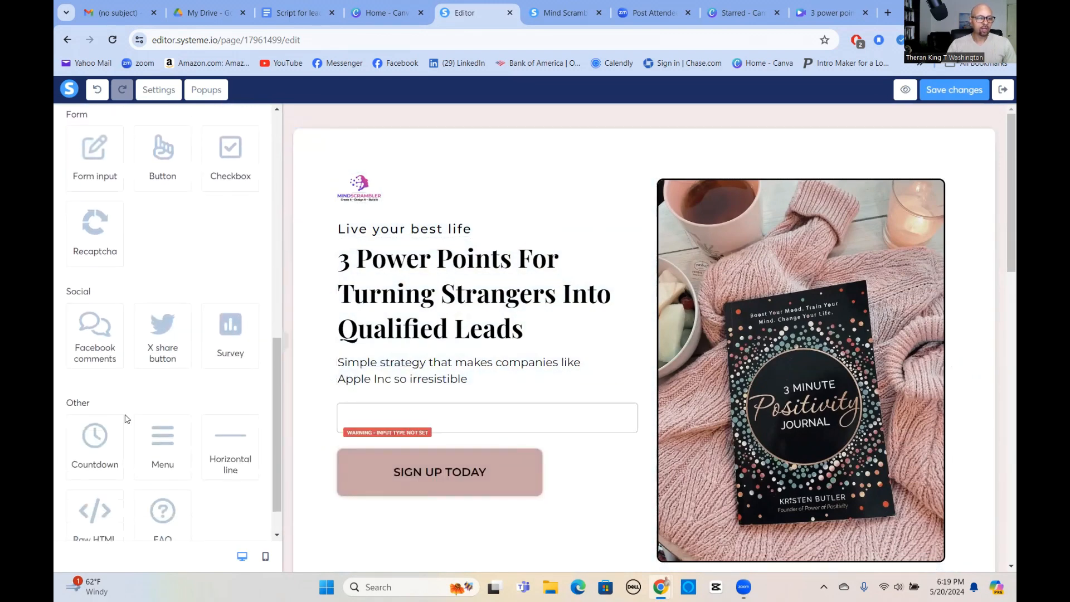
pyautogui.scroll(6, 119, 407)
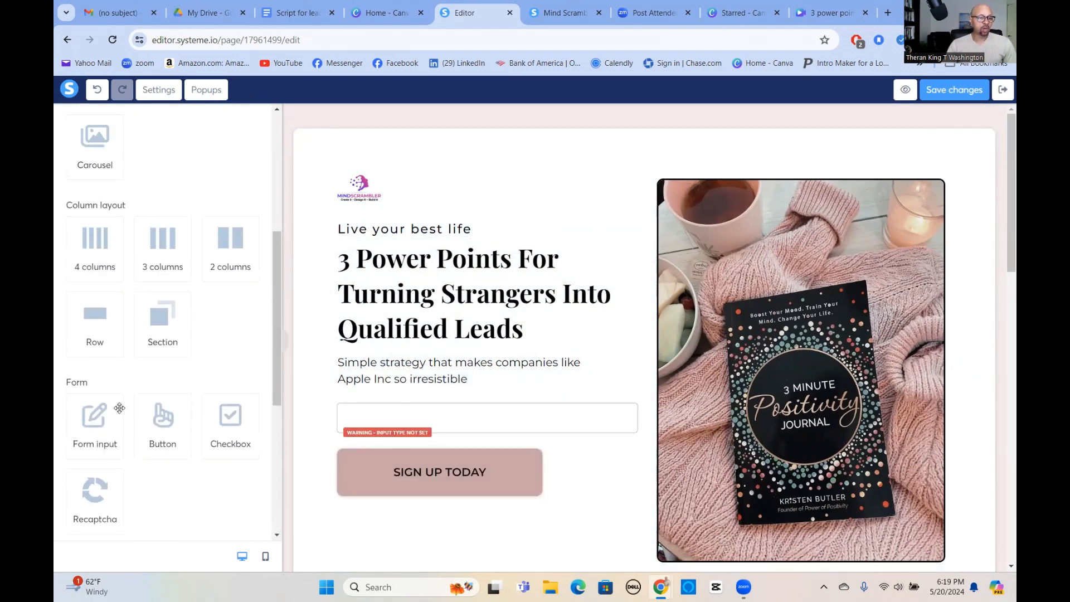
pyautogui.moveTo(88, 427); pyautogui.dragTo(437, 407)
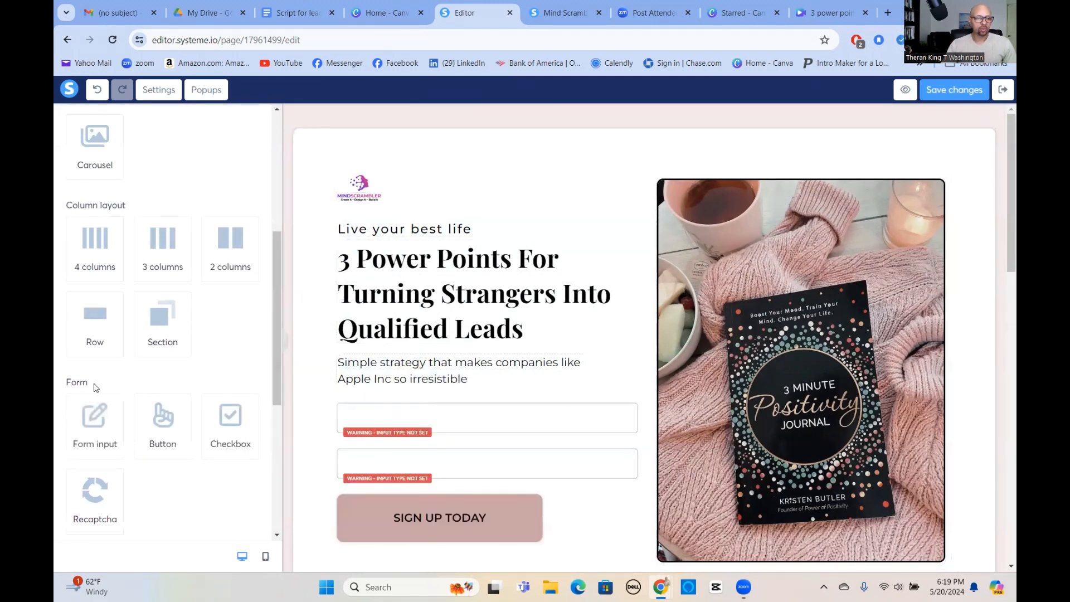
pyautogui.moveTo(94, 420); pyautogui.dragTo(449, 409)
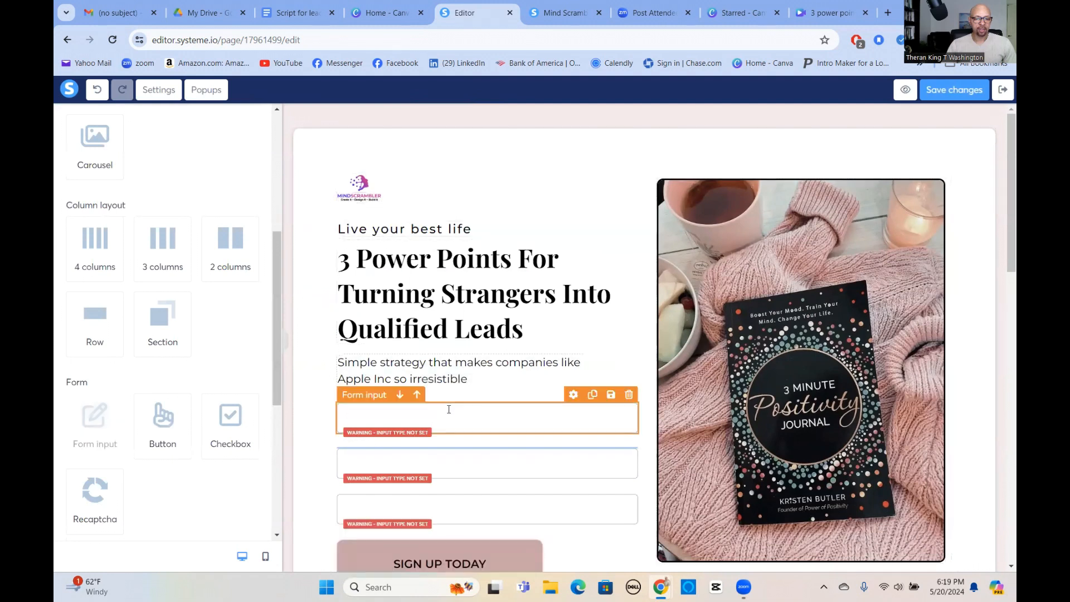
# Set the input type of the first form field to First name.
pyautogui.click(481, 415)
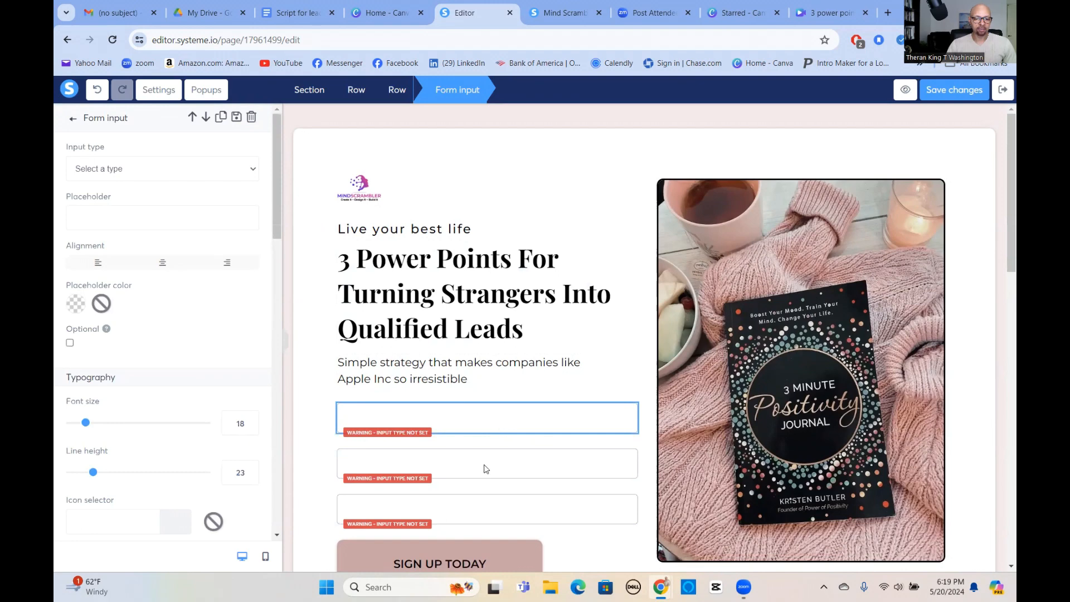
pyautogui.click(486, 464)
pyautogui.click(492, 423)
pyautogui.click(492, 422)
pyautogui.click(492, 424)
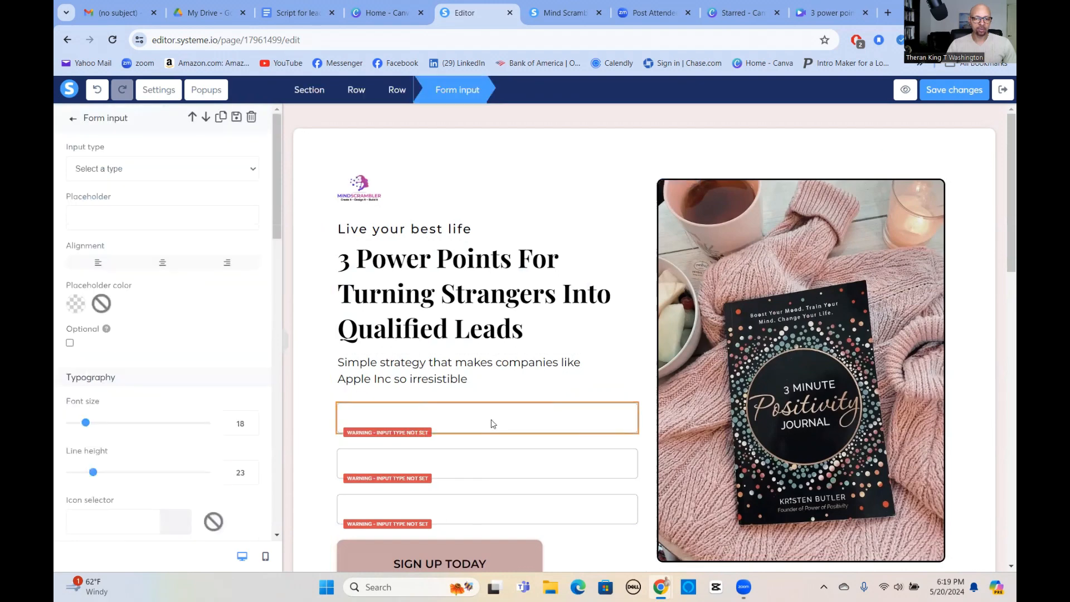
pyautogui.click(249, 170)
pyautogui.click(155, 247)
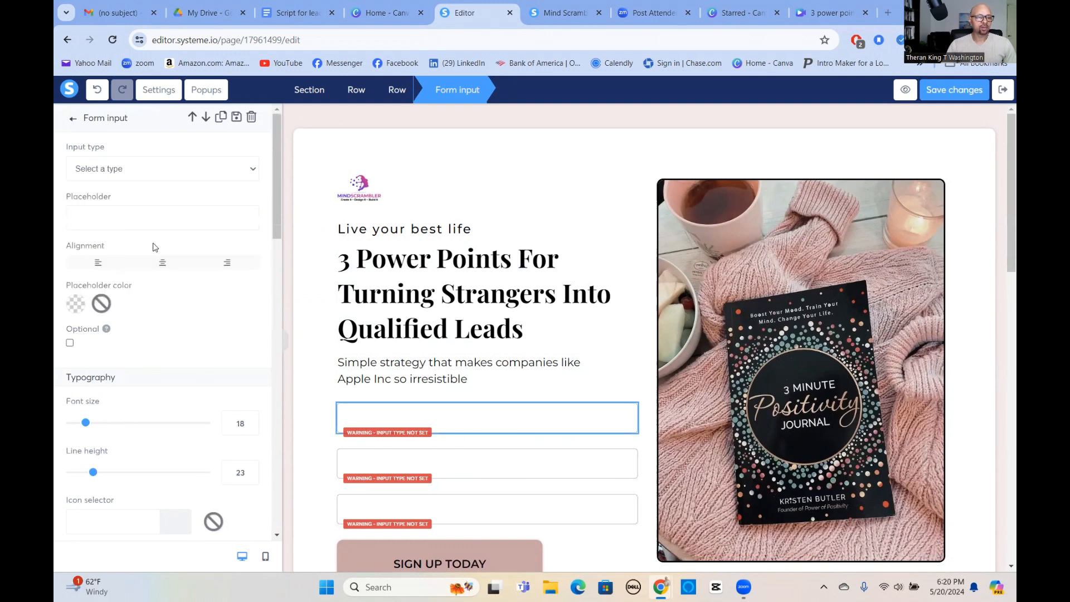
pyautogui.click(238, 173)
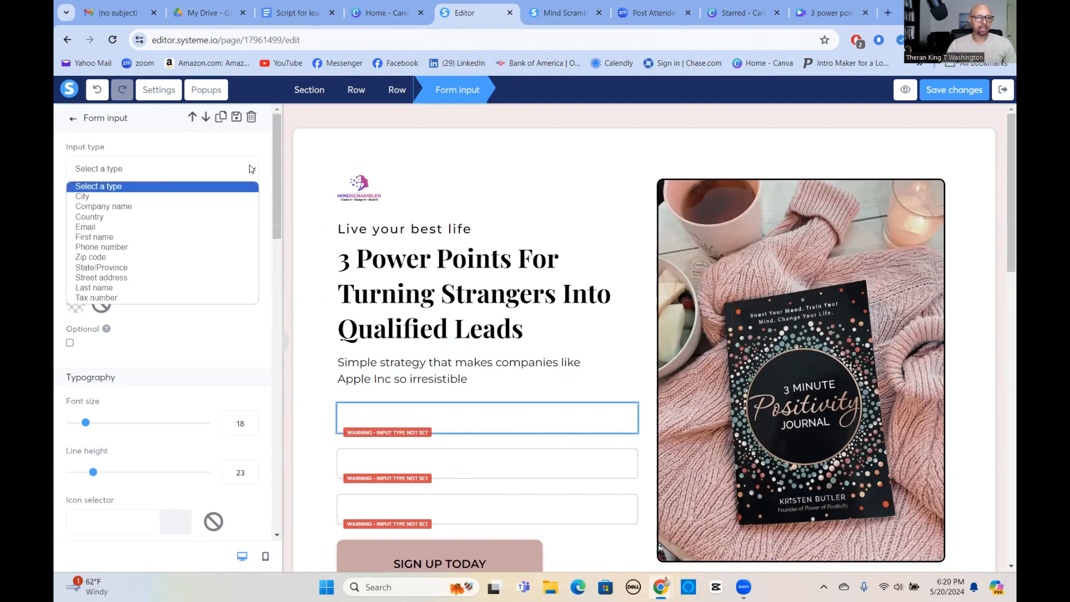
pyautogui.click(98, 238)
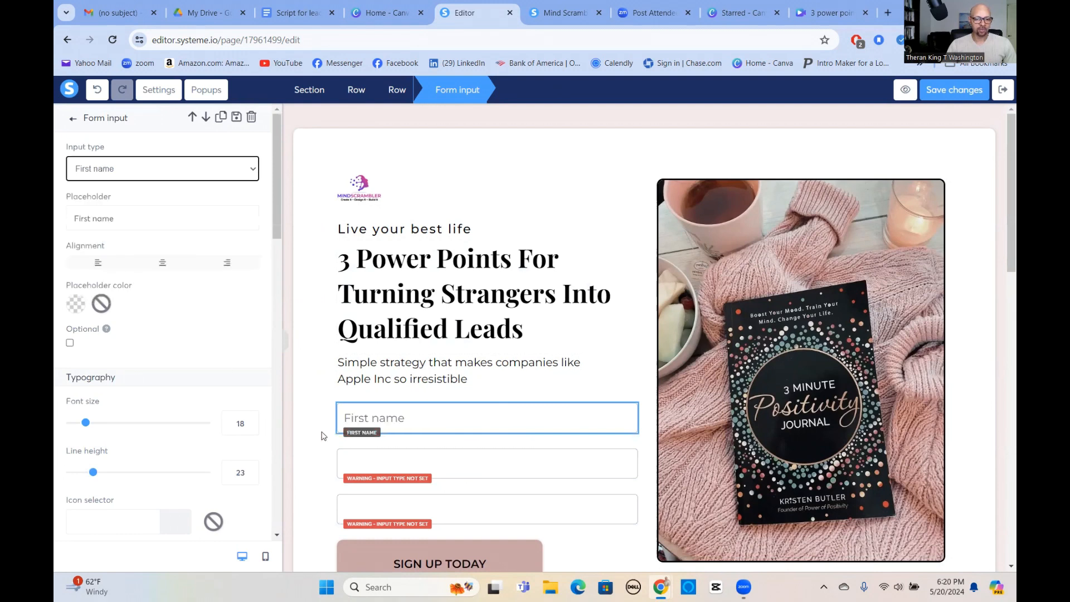
# Set the input type of the second form field to Last name.
pyautogui.click(446, 468)
pyautogui.click(446, 470)
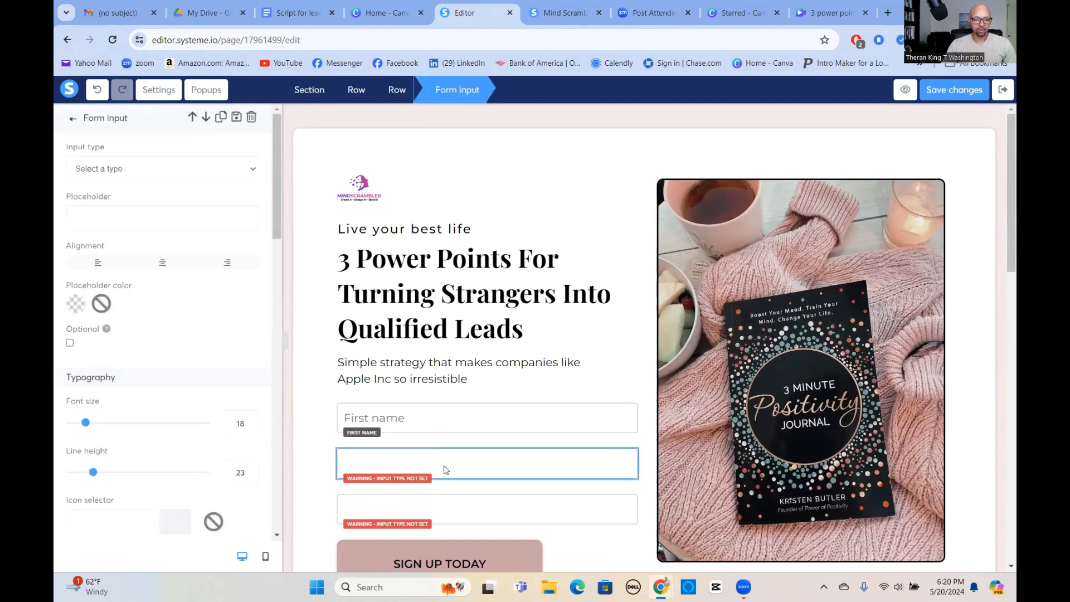
pyautogui.click(253, 171)
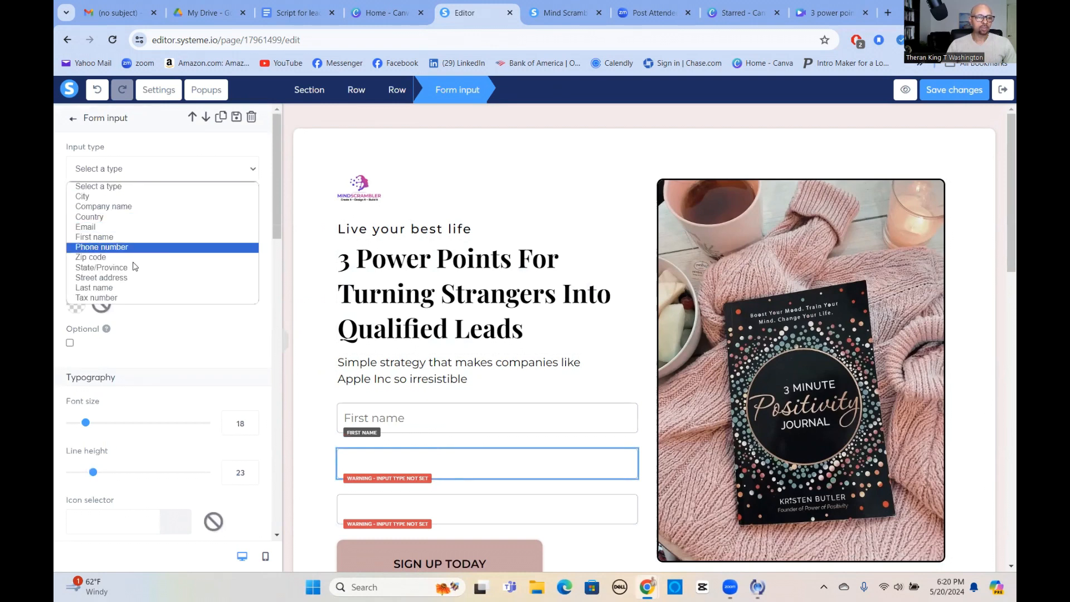
pyautogui.click(109, 288)
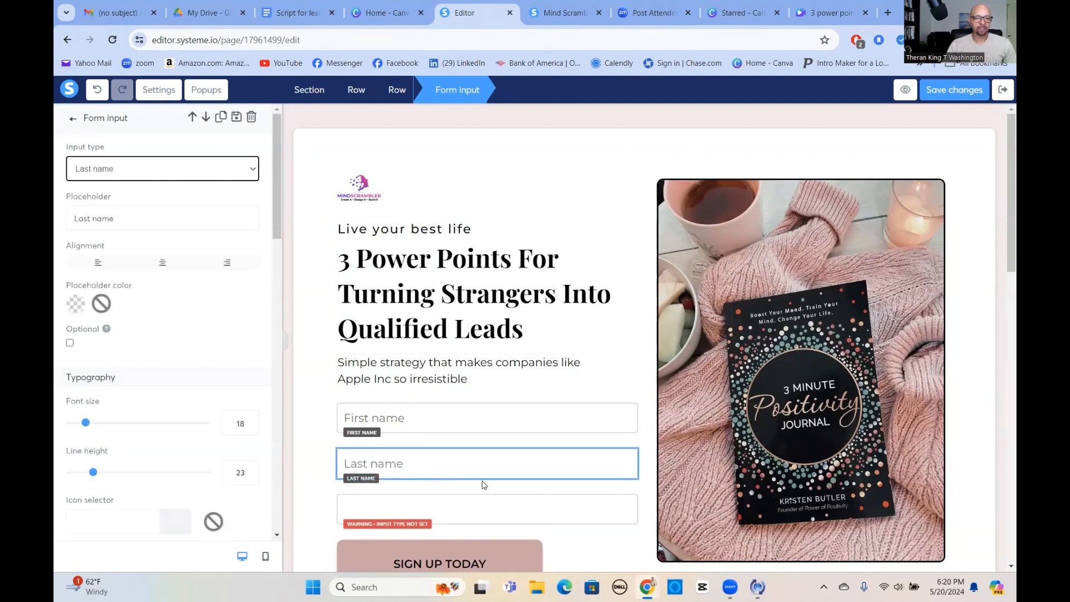
# Set the input type of the third form field to Email and deselect the field.
pyautogui.click(493, 507)
pyautogui.click(484, 507)
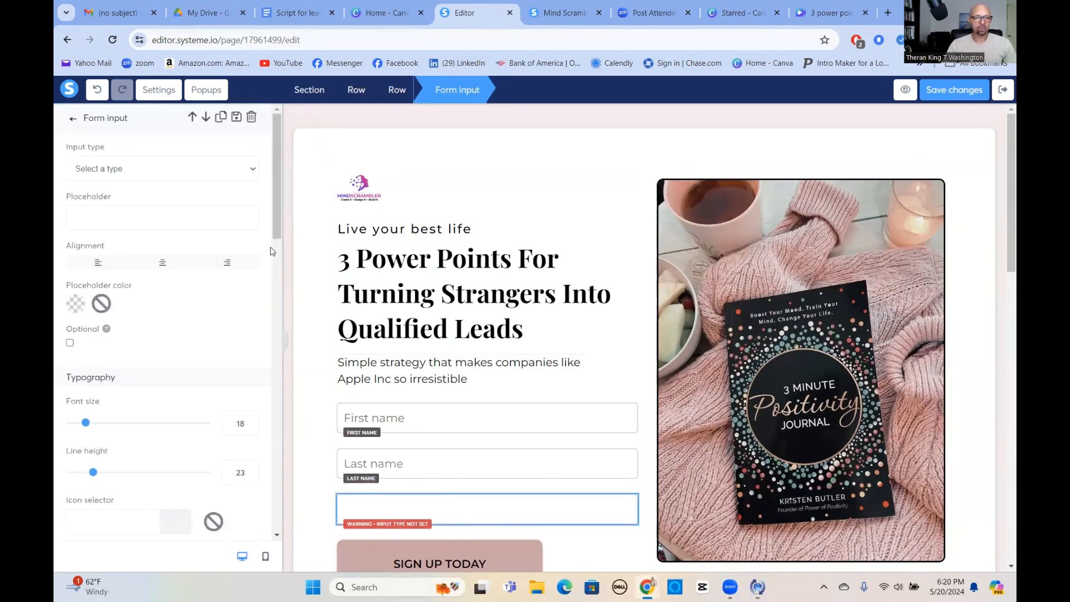
pyautogui.click(252, 171)
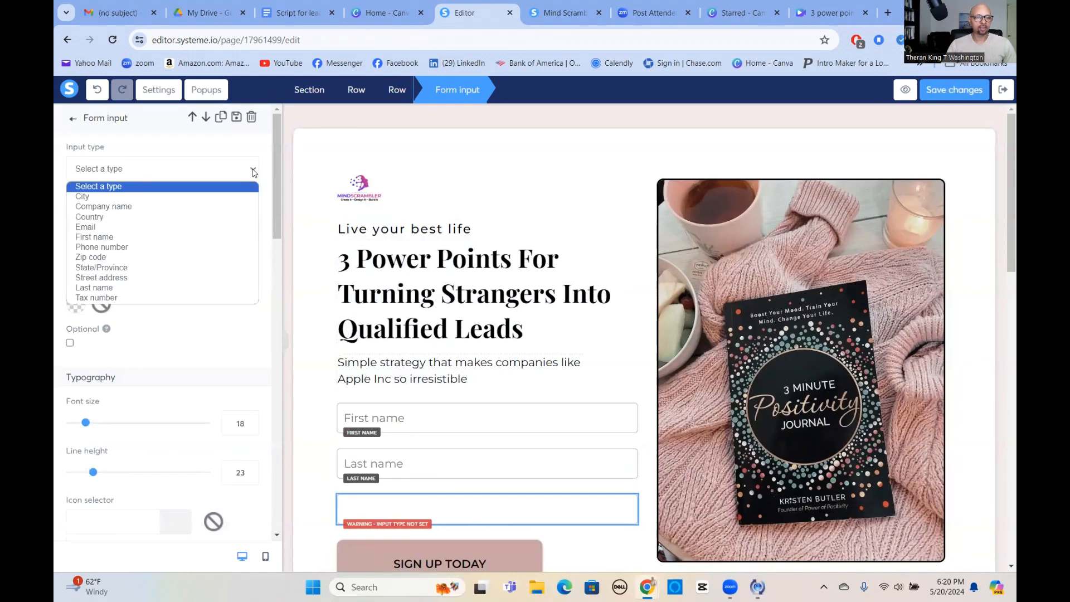
pyautogui.click(97, 228)
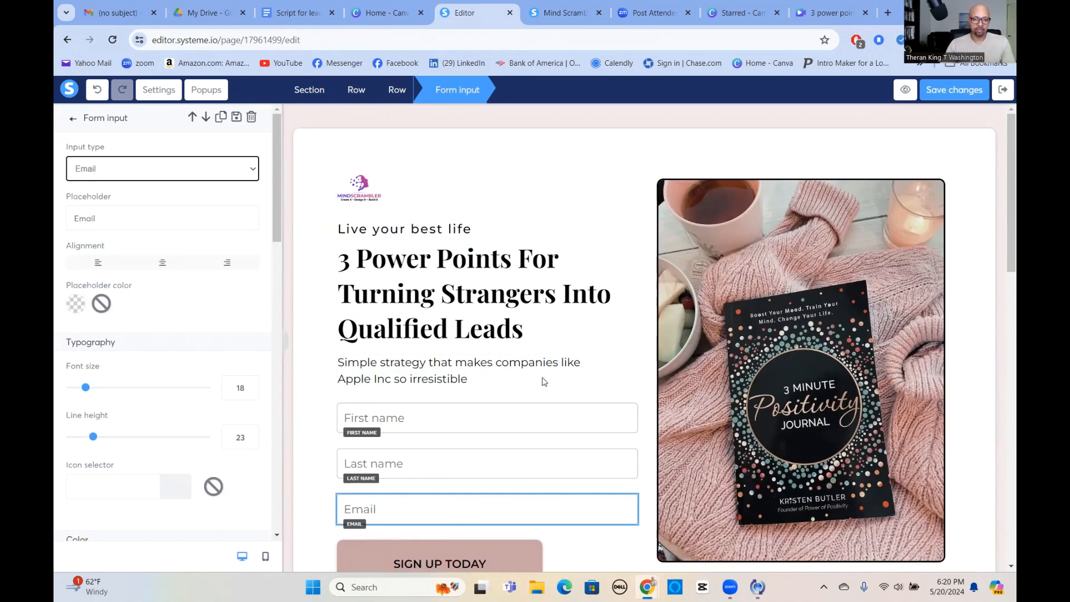
pyautogui.click(570, 346)
# Change the text of the SIGN UP TODAY button to "Yes, Please send me my free pdf".
pyautogui.scroll(-3, 558, 357)
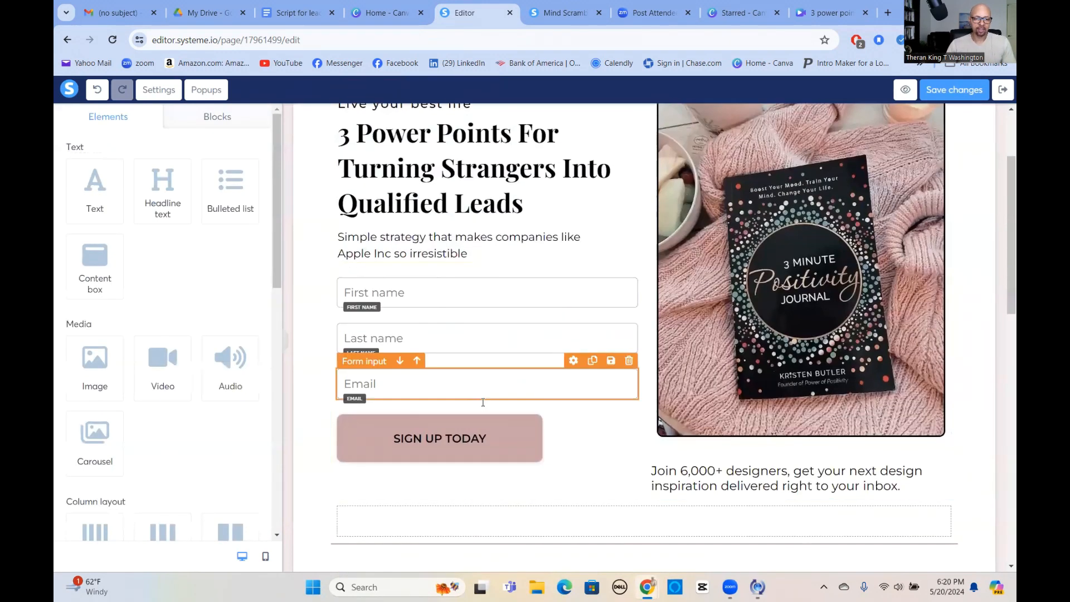
pyautogui.click(354, 457)
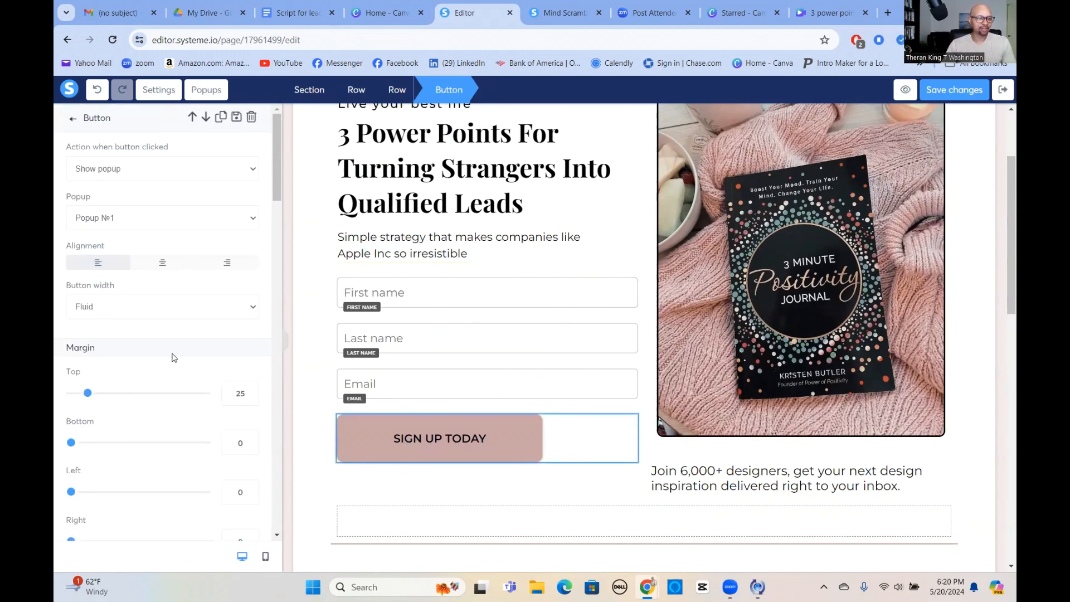
pyautogui.scroll(-5, 165, 356)
pyautogui.moveTo(75, 377); pyautogui.dragTo(189, 385)
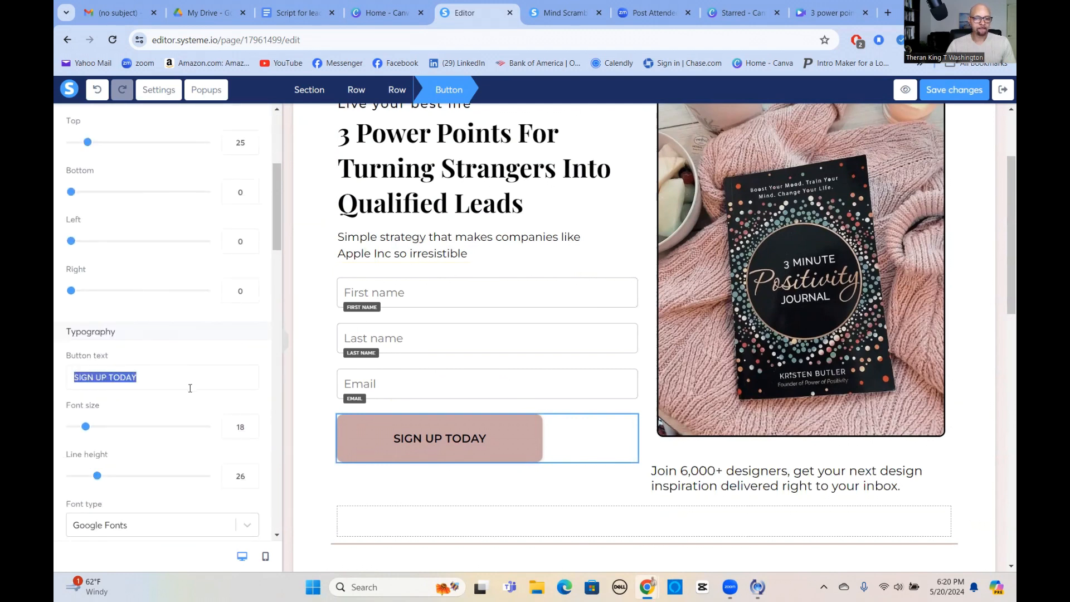
pyautogui.press('BackSpace')
pyautogui.write('Yes, Please send ')
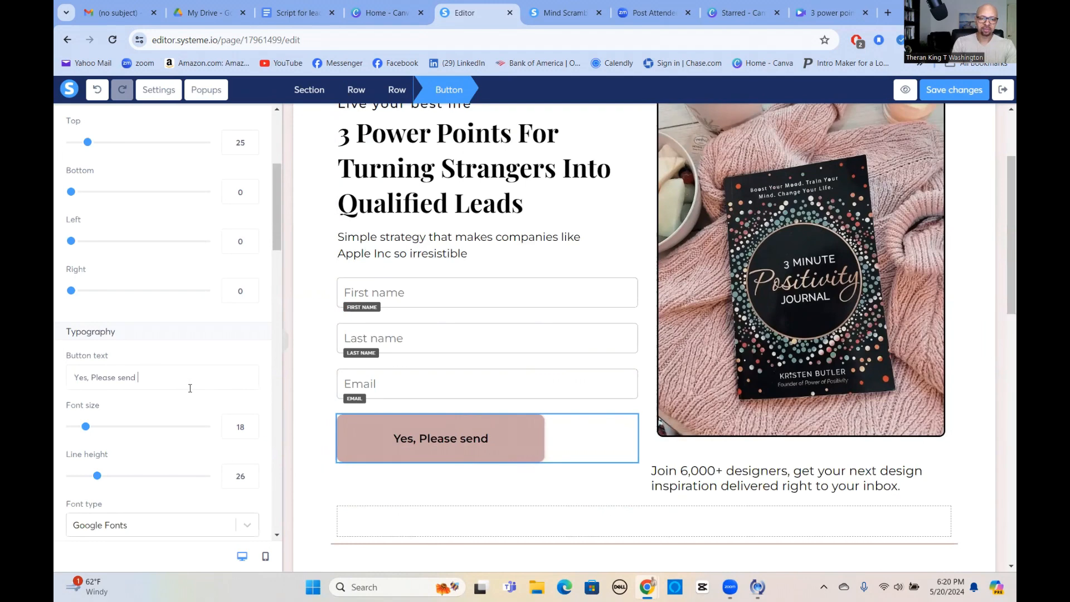
pyautogui.write('me my free pdf')
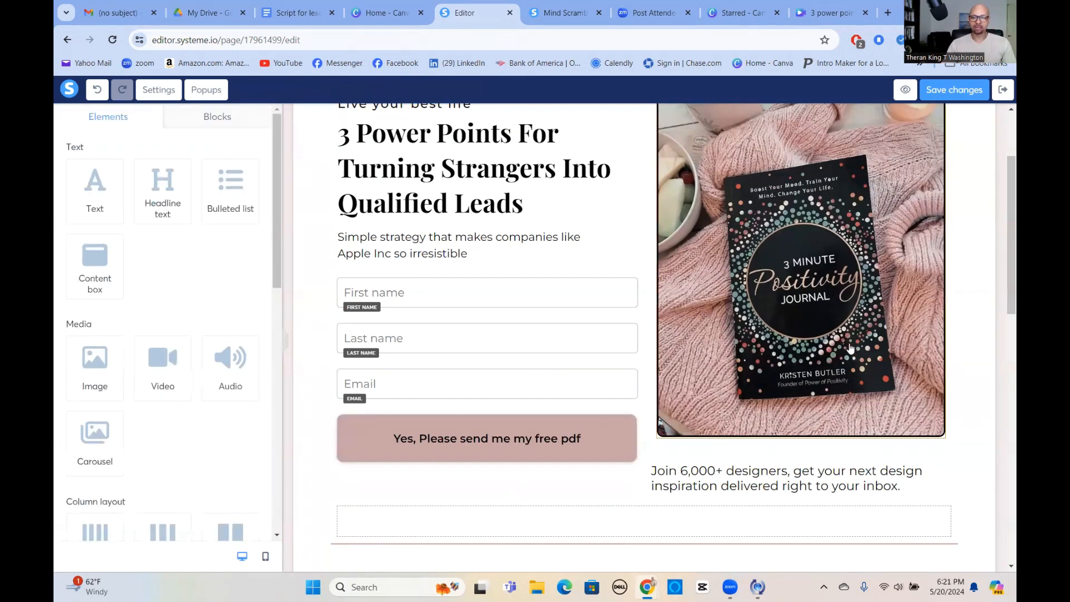
# Select the journal photo beside the form, switch to the 3 power points design in Canva and show its cover page.
pyautogui.scroll(3, 850, 347)
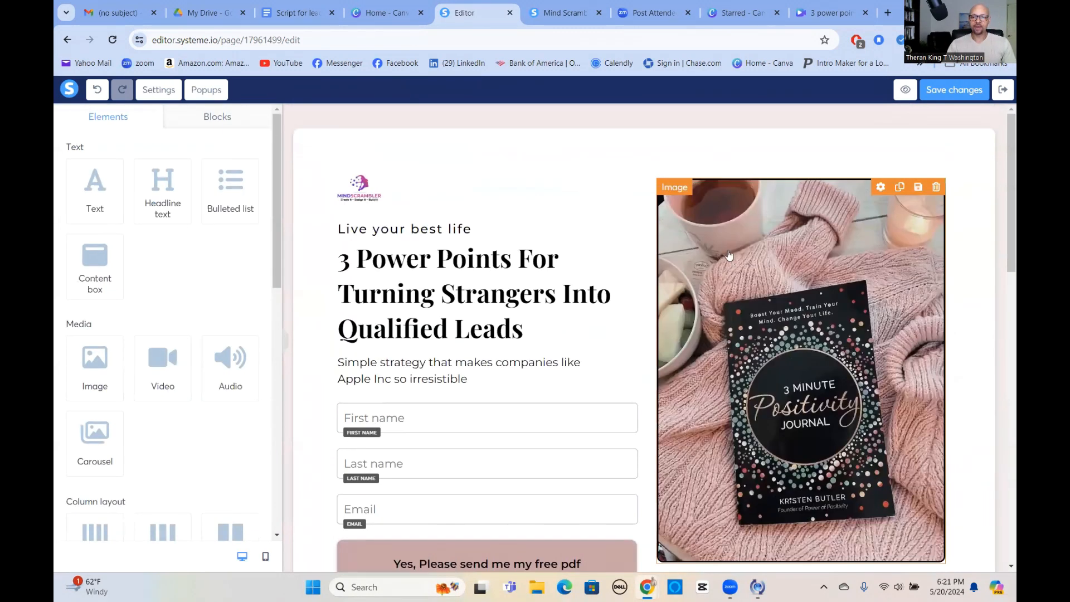
pyautogui.scroll(-1, 684, 219)
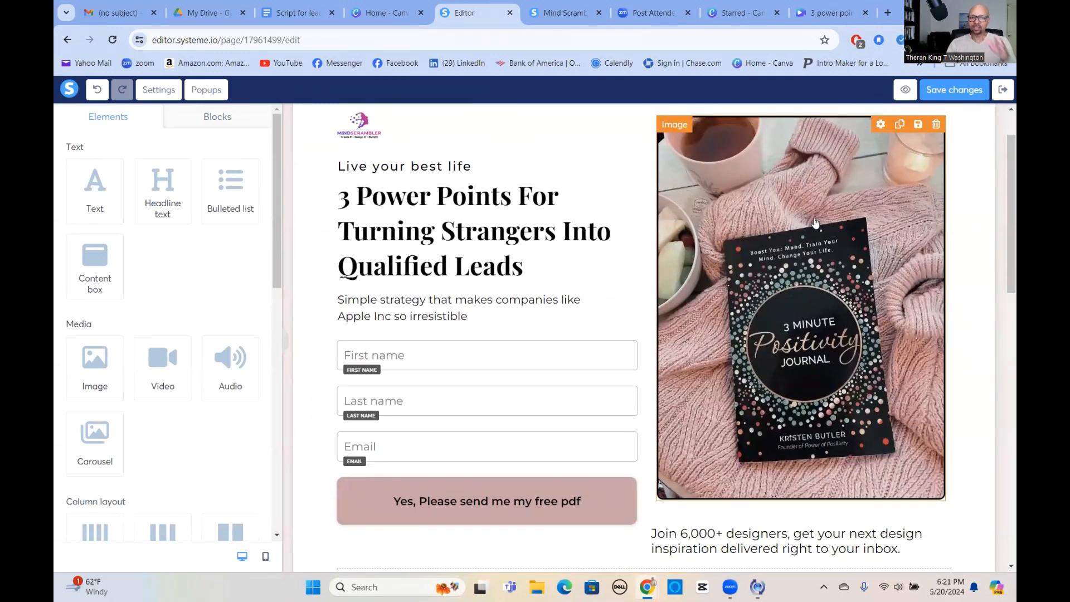
pyautogui.click(676, 350)
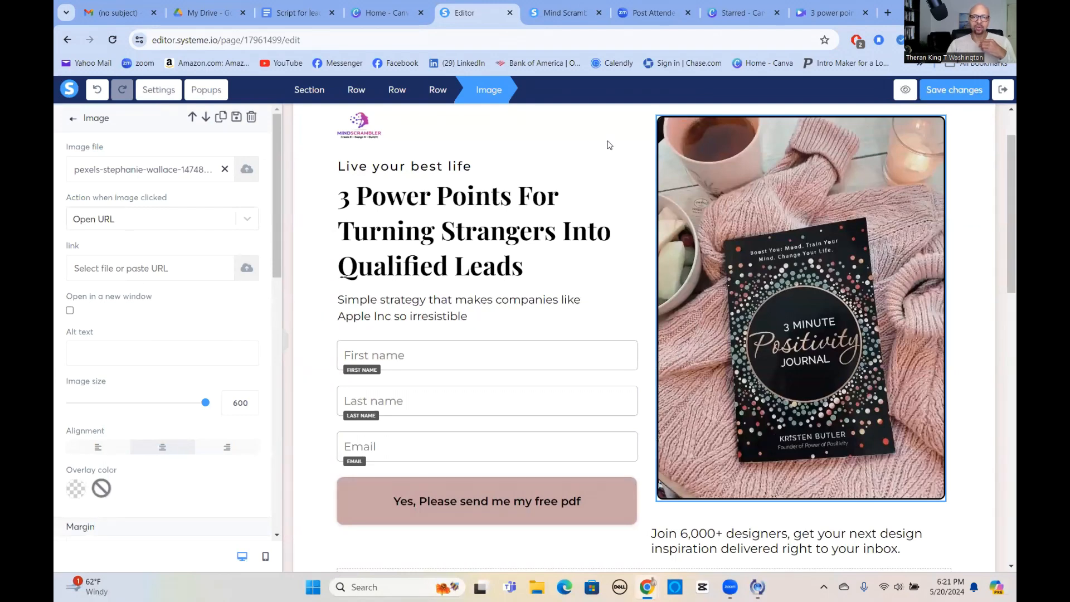
pyautogui.click(830, 13)
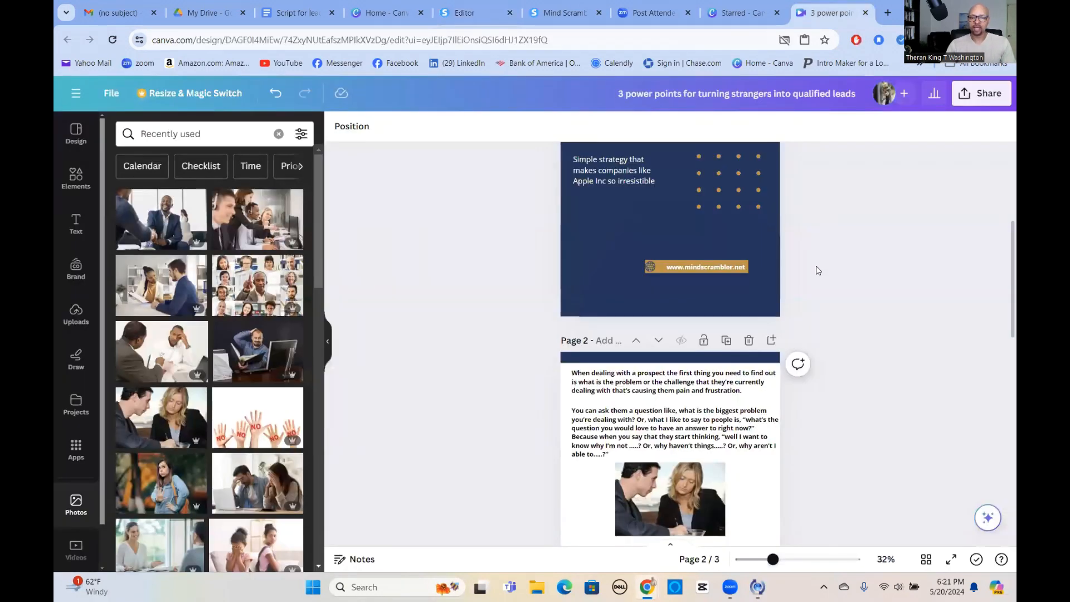
pyautogui.scroll(5, 812, 269)
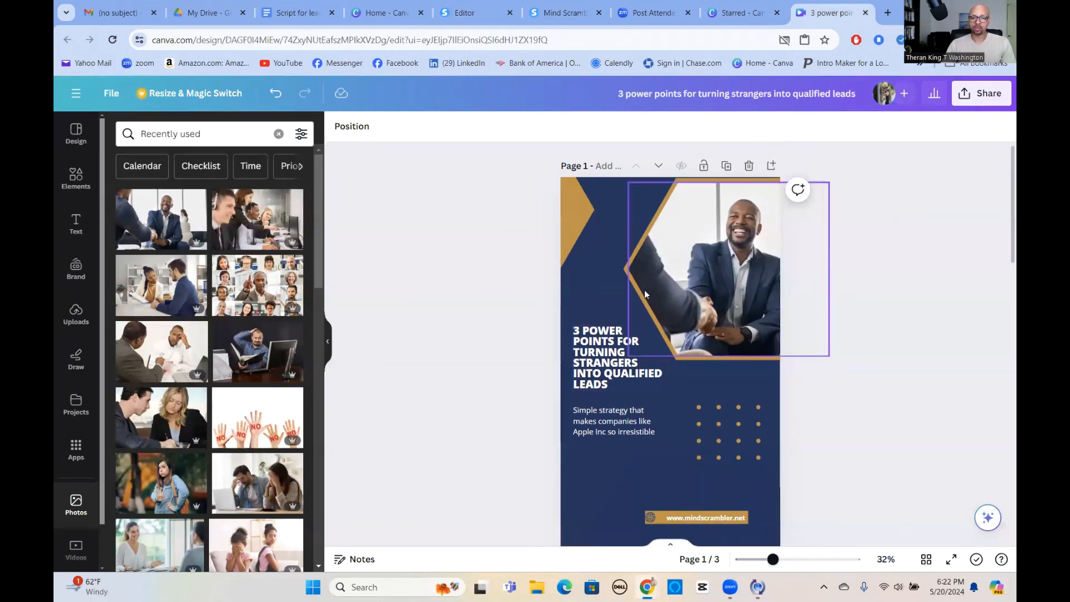
# Download only page 1 of the design as a PNG and check the downloaded image.
pyautogui.click(982, 98)
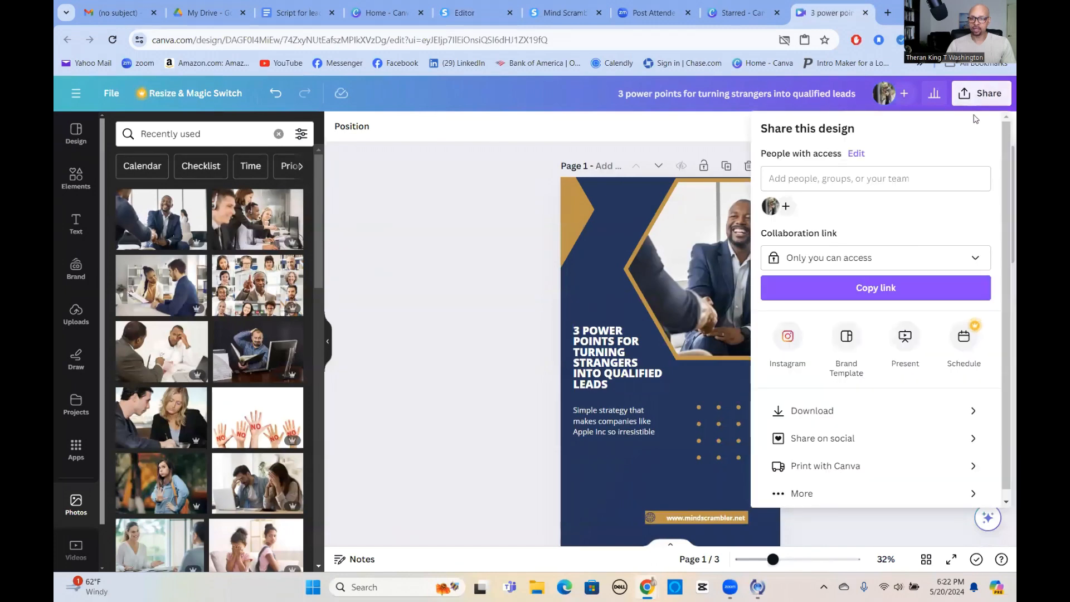
pyautogui.click(861, 416)
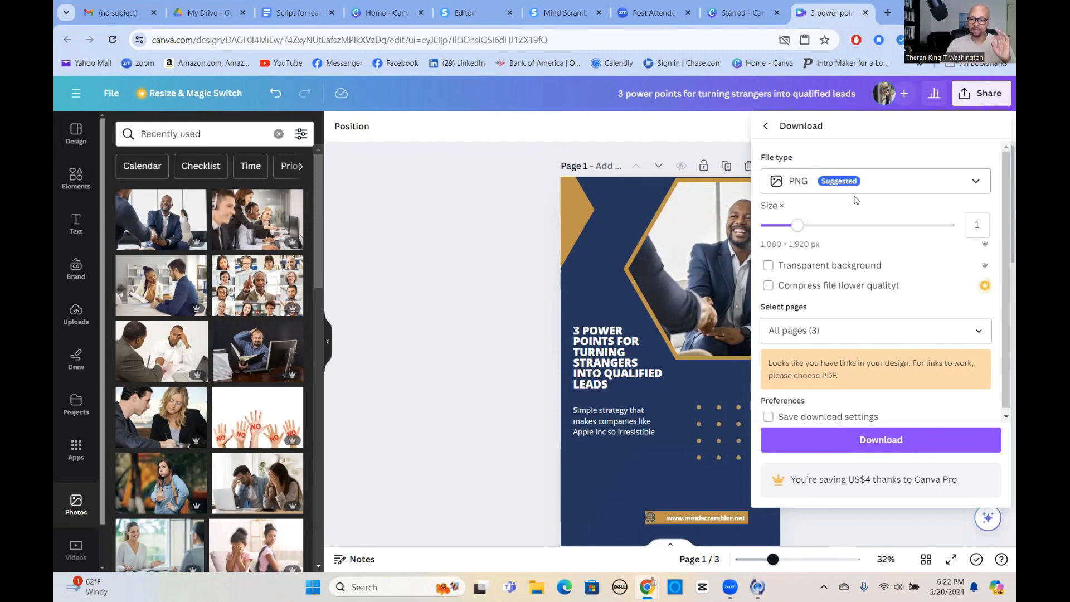
pyautogui.click(979, 335)
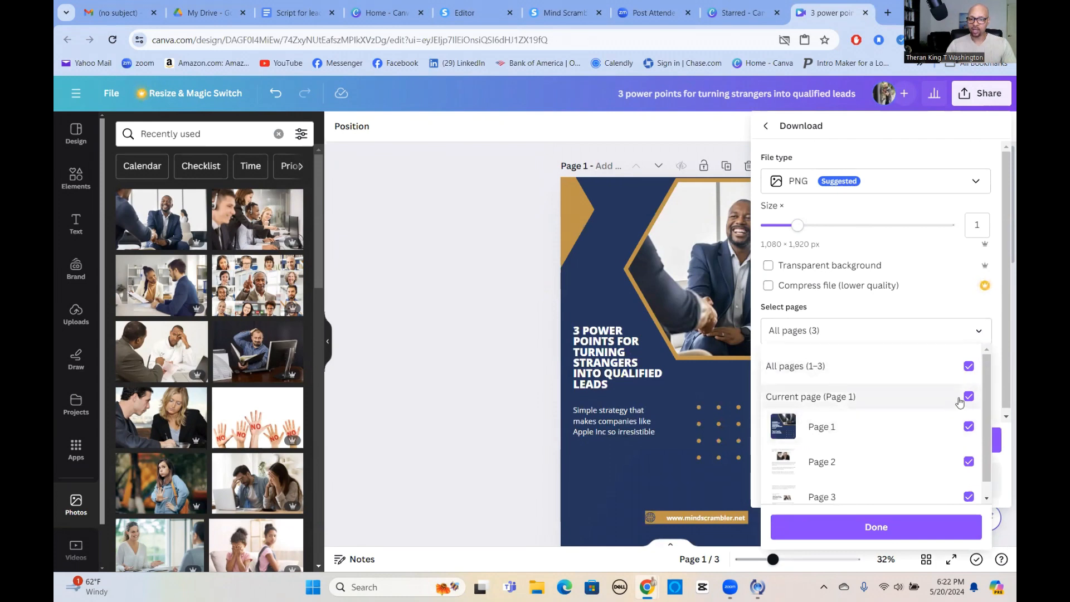
pyautogui.click(975, 367)
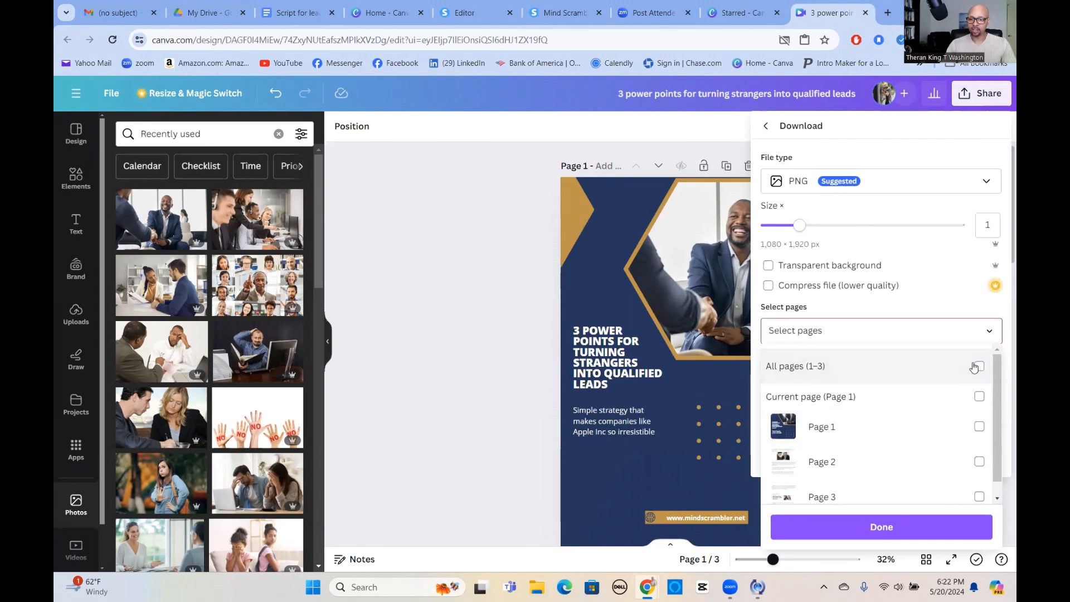
pyautogui.click(979, 427)
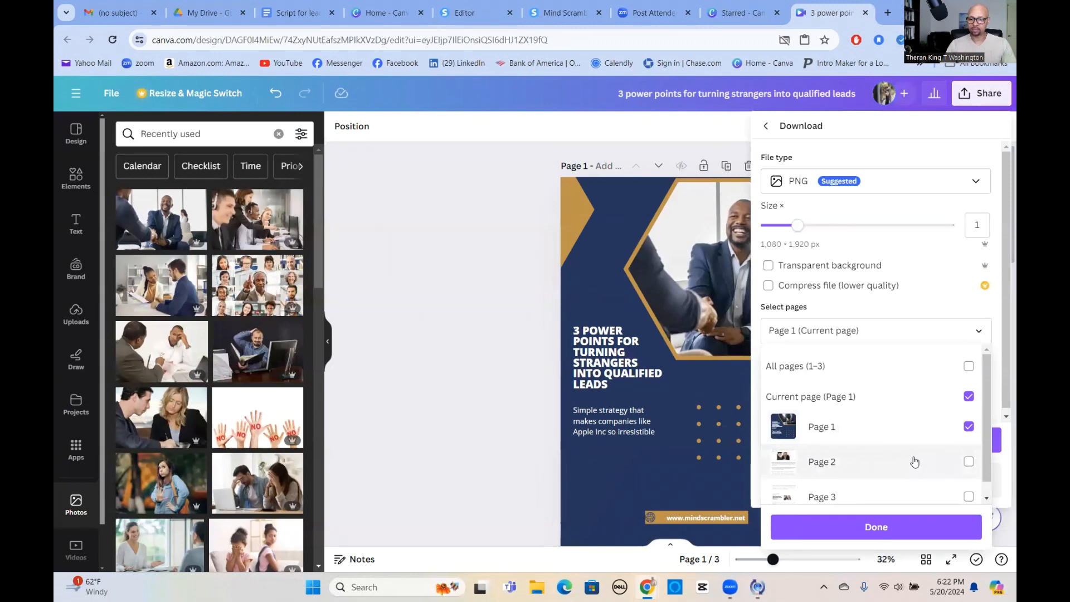
pyautogui.click(894, 513)
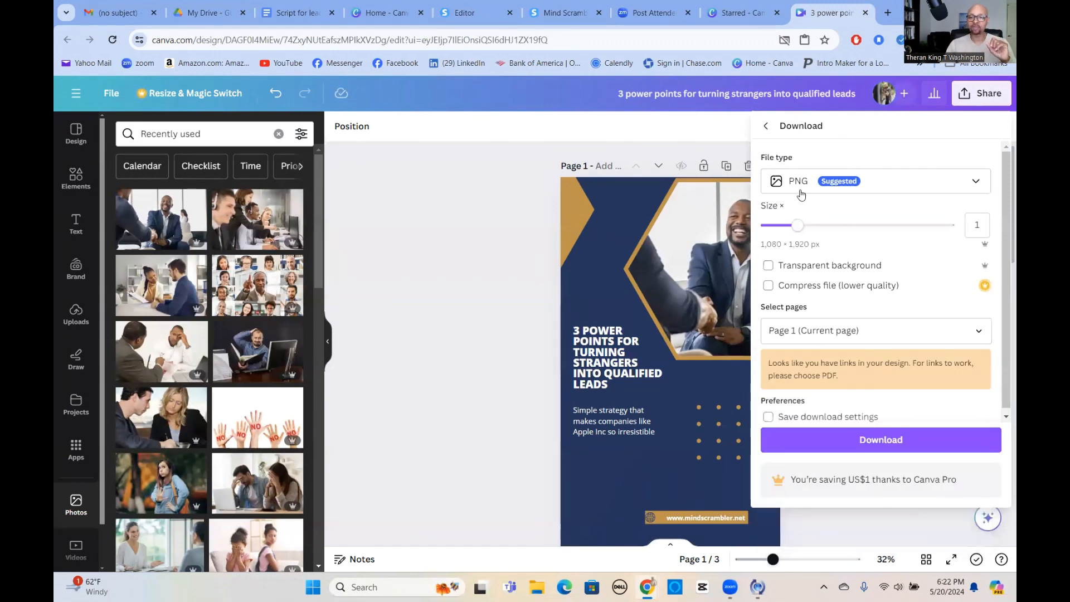
pyautogui.click(888, 441)
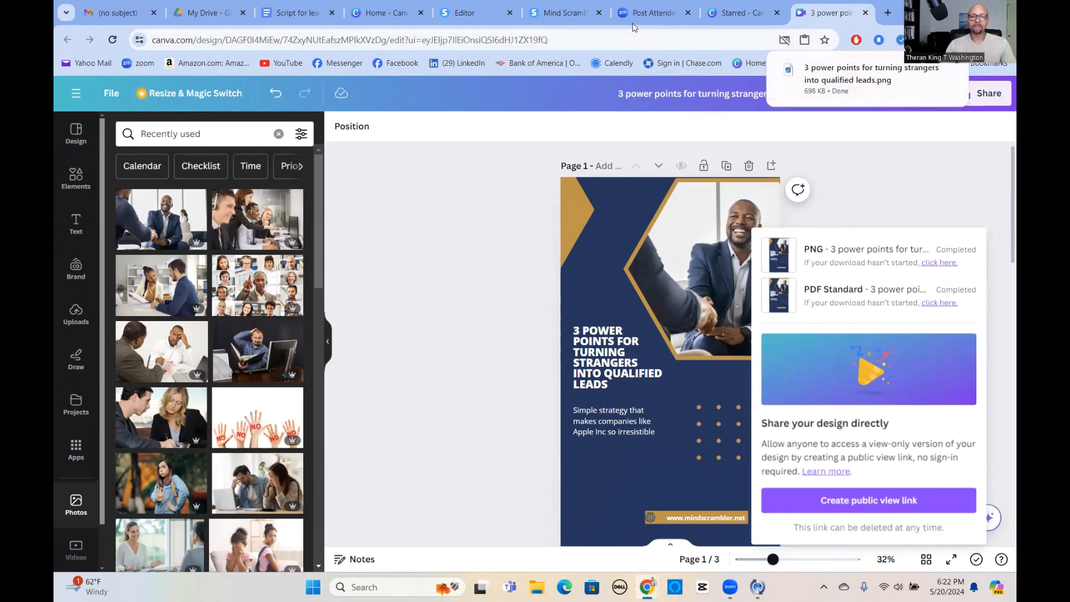
pyautogui.click(825, 80)
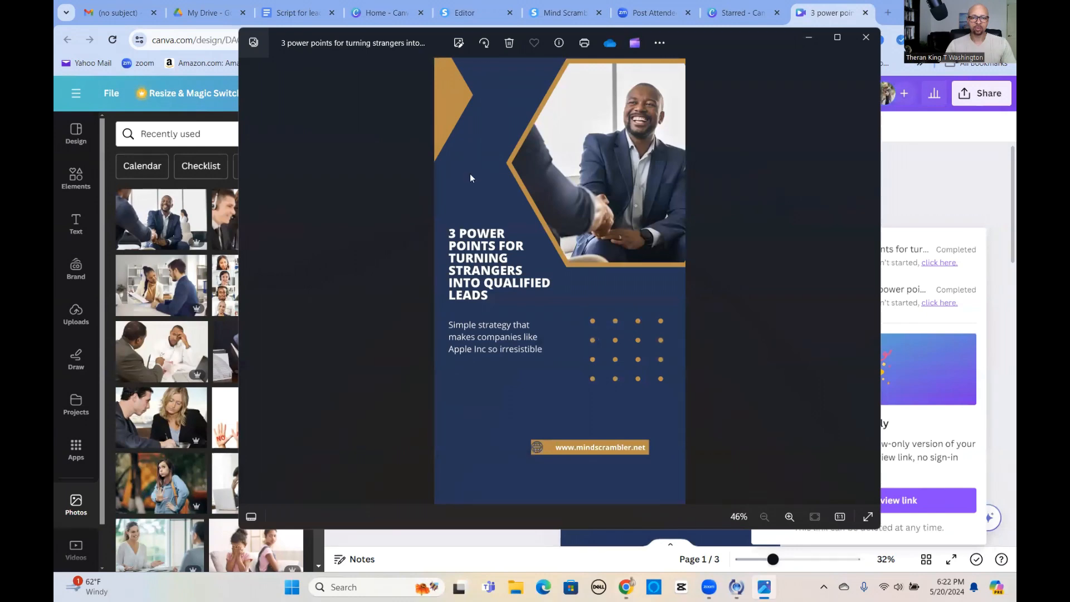
pyautogui.click(866, 37)
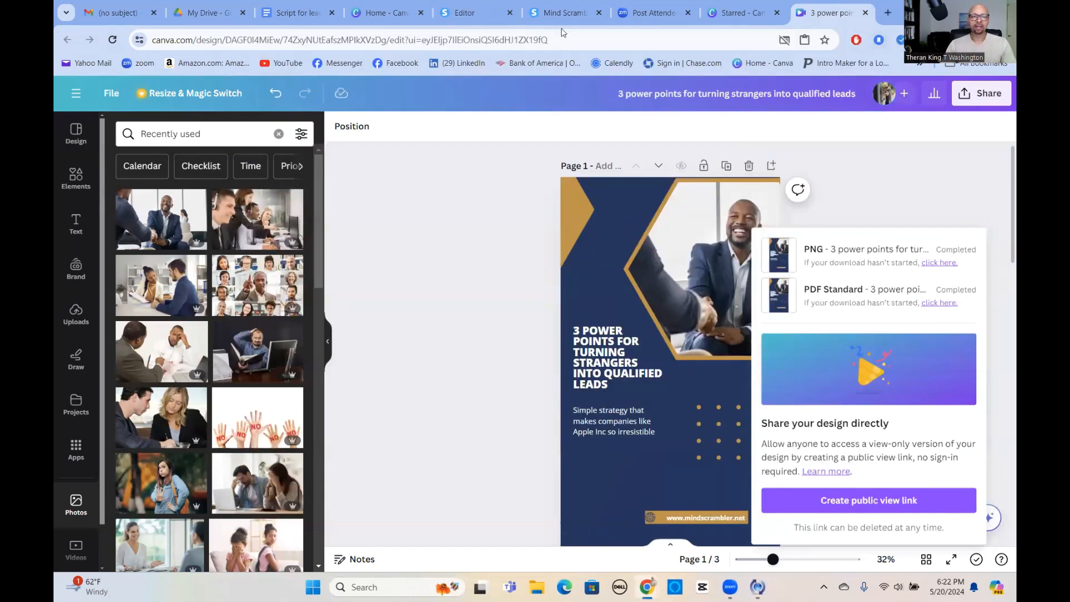
# Return to the systeme.io editor, replace the journal photo with the downloaded 3 power points PNG and set its image size to 344.
pyautogui.click(475, 14)
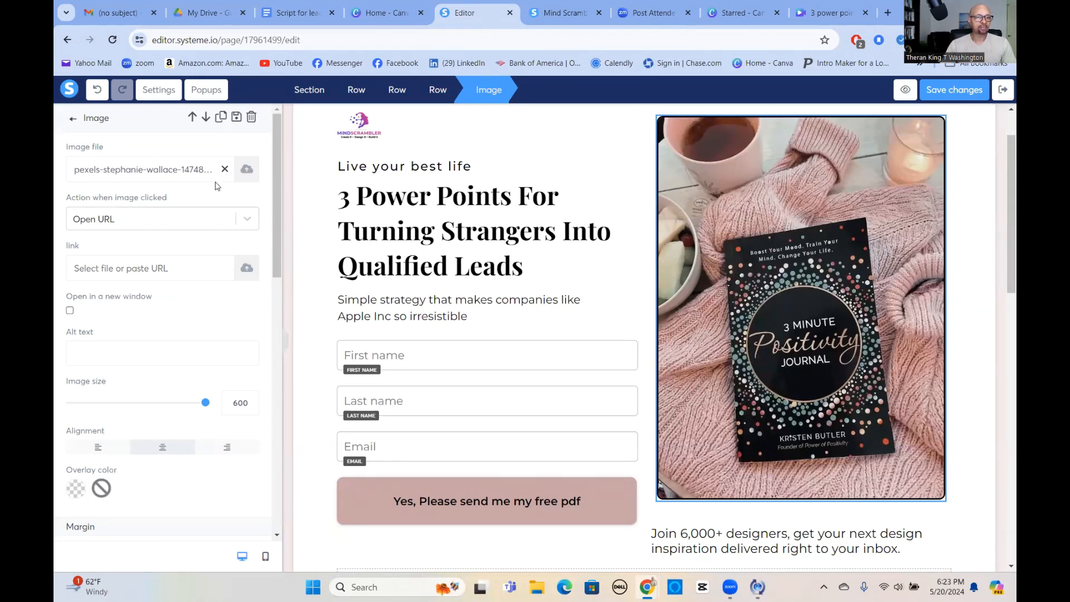
pyautogui.click(246, 170)
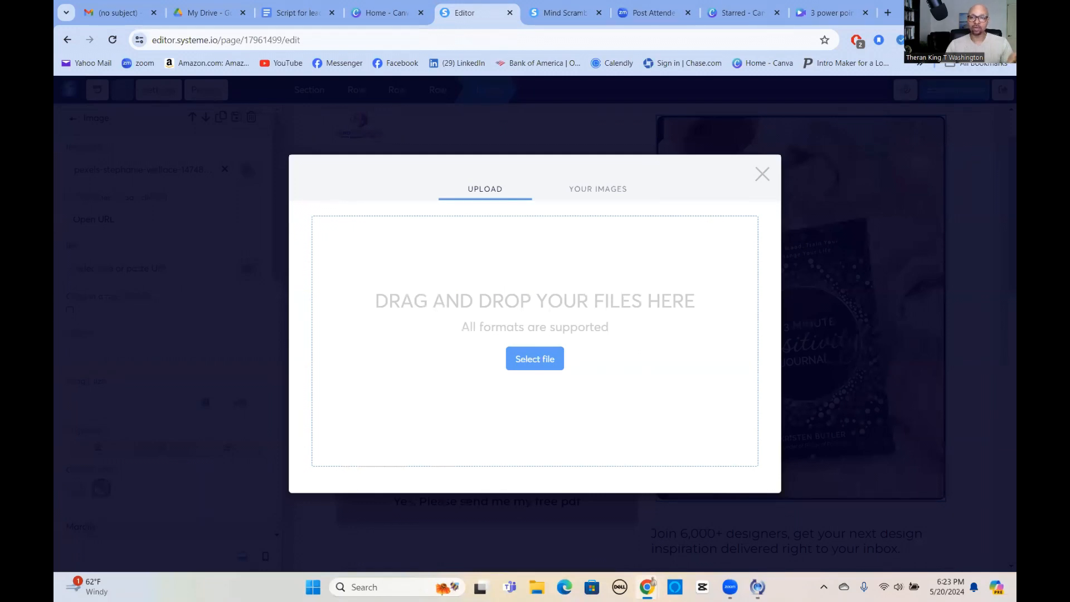
pyautogui.click(960, 41)
pyautogui.moveTo(846, 101); pyautogui.dragTo(557, 323)
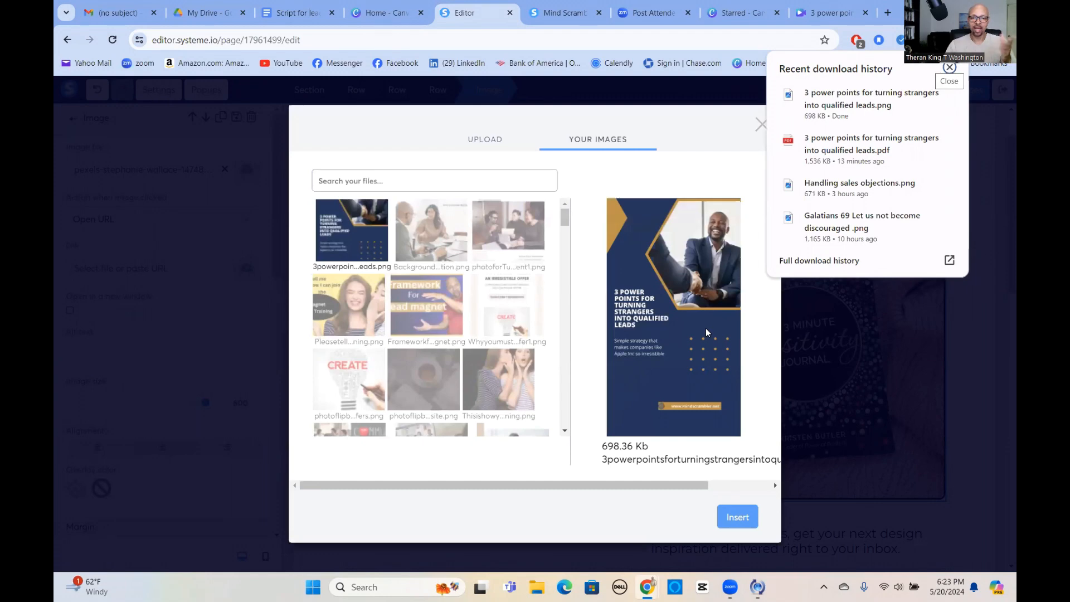
pyautogui.click(739, 518)
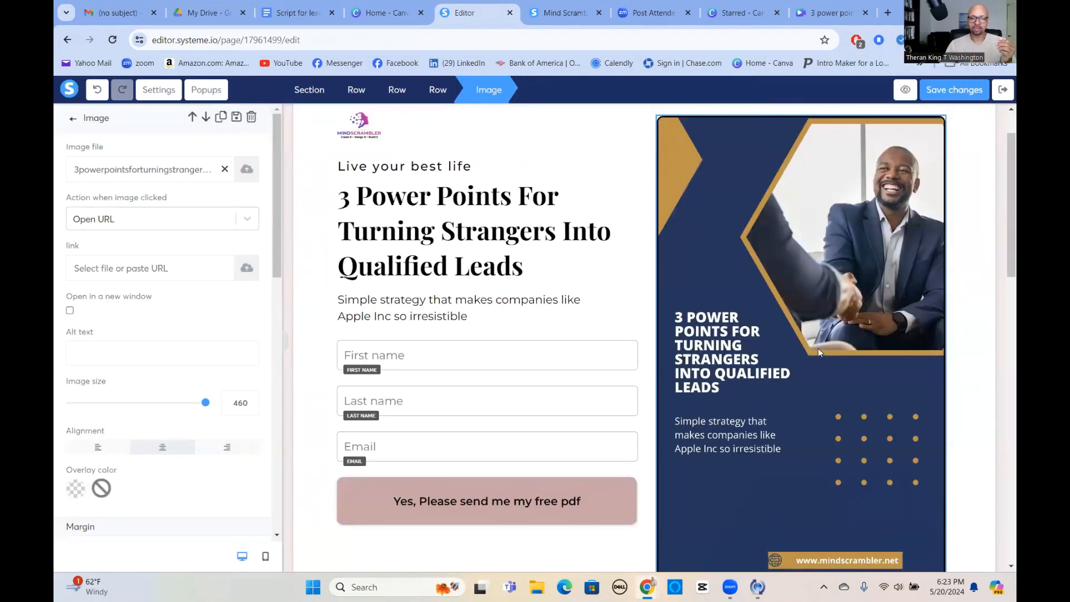
pyautogui.moveTo(205, 402); pyautogui.dragTo(173, 411)
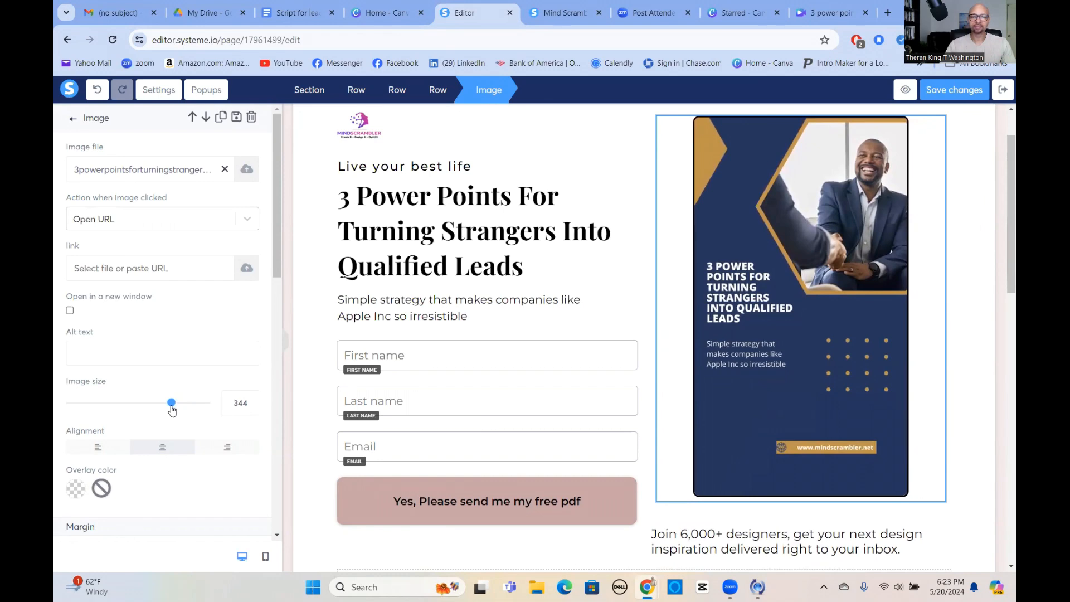
pyautogui.click(967, 313)
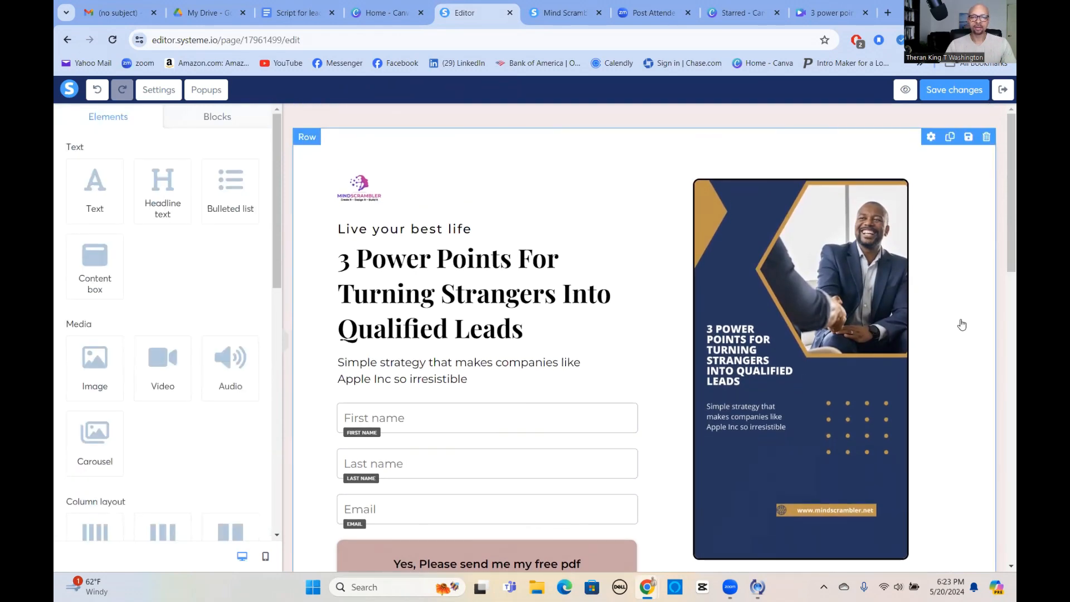
# Set the padding of the row containing the cover image to 59 and deselect it.
pyautogui.click(937, 205)
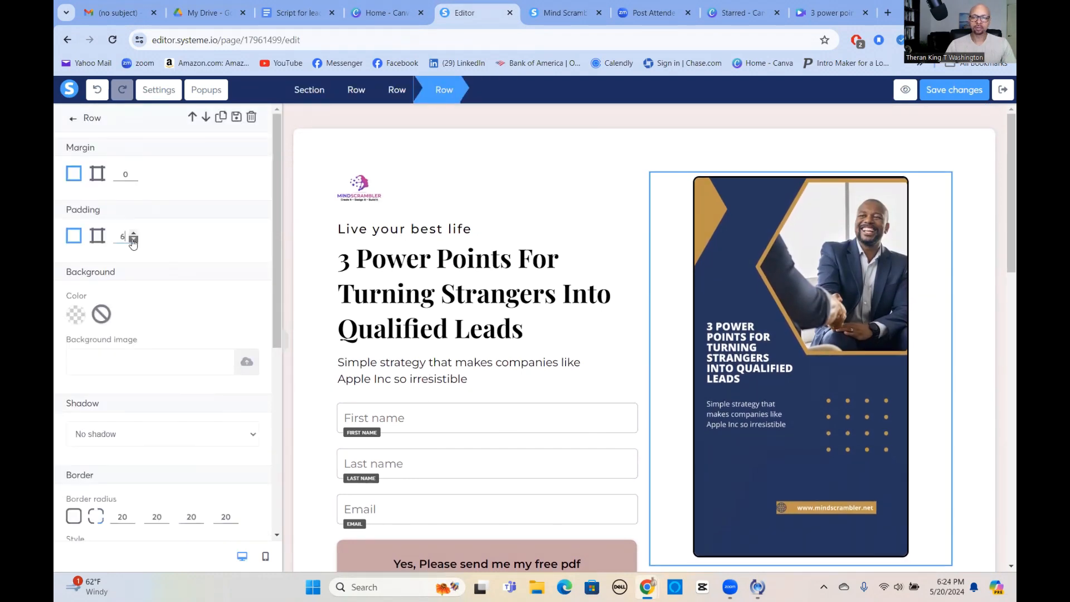
pyautogui.click(133, 239)
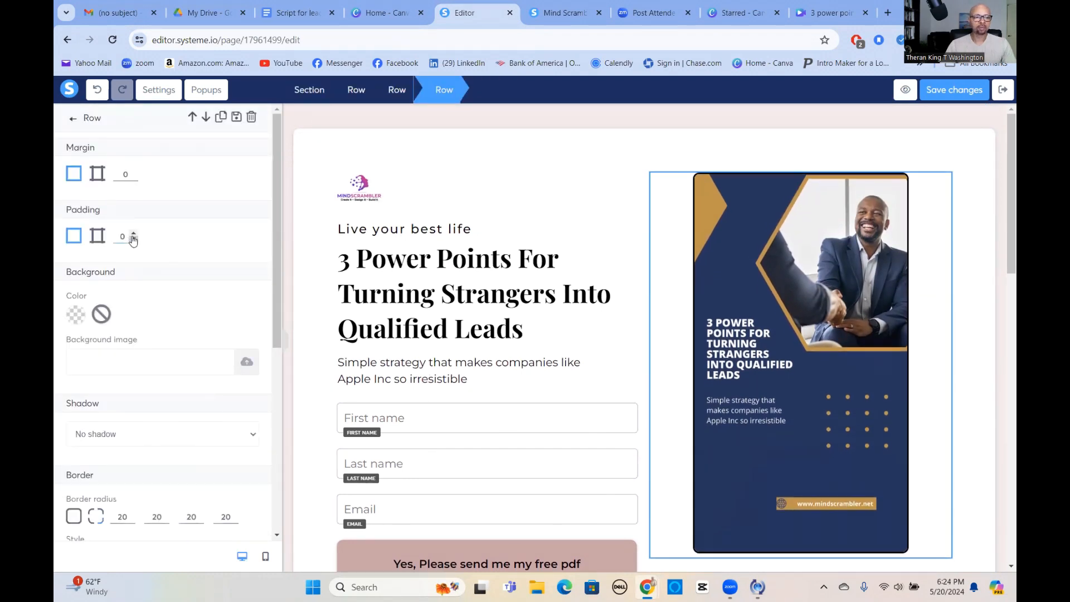
pyautogui.click(134, 234)
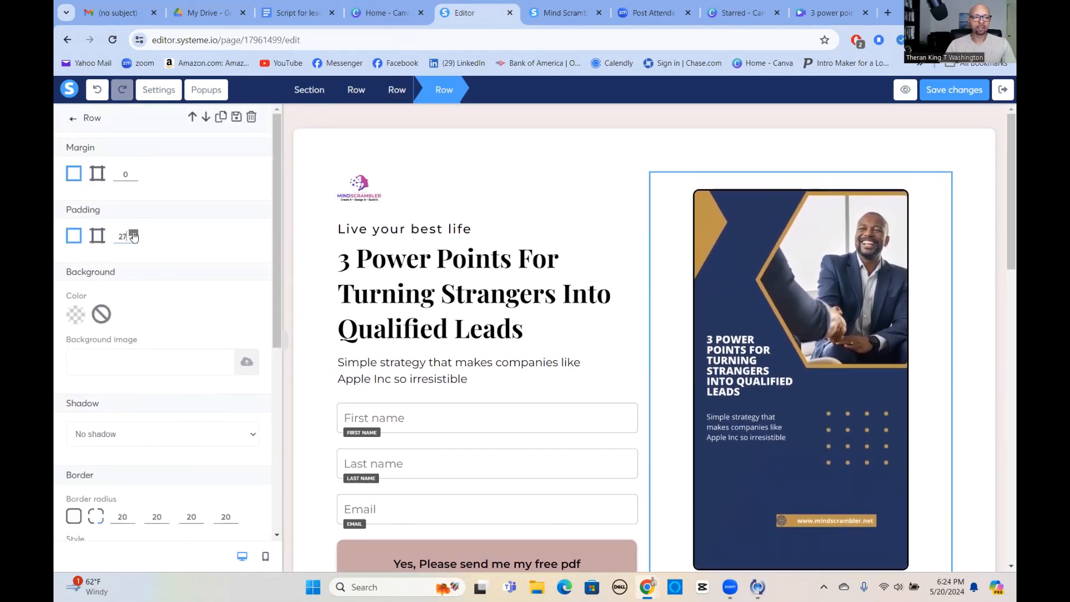
pyautogui.moveTo(133, 237); pyautogui.dragTo(134, 236)
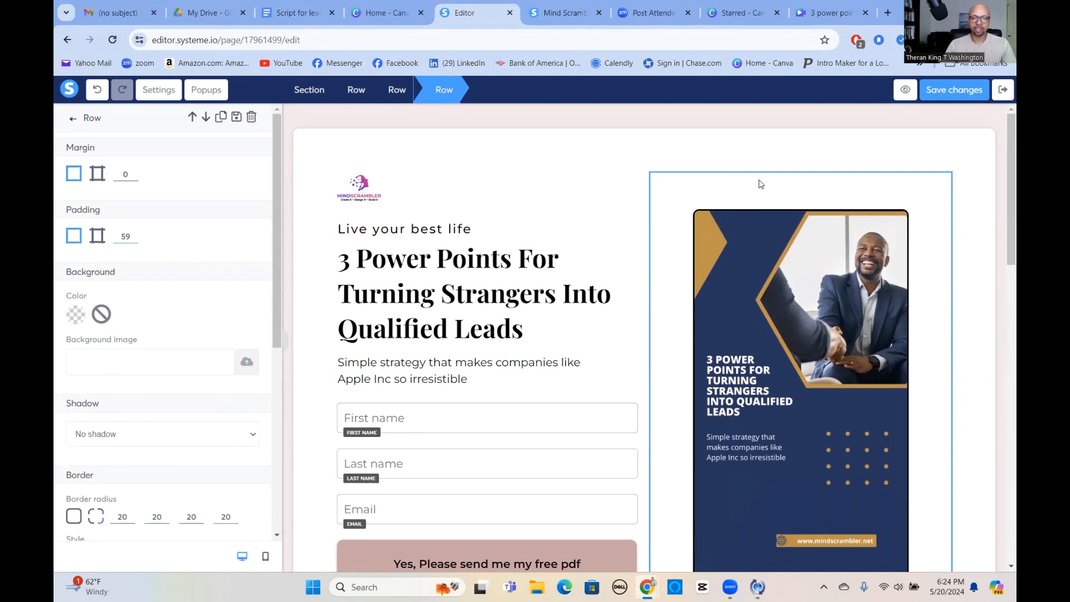
pyautogui.click(974, 259)
# Delete the "Join 6,000+ designers" text below the cover image.
pyautogui.scroll(-5, 976, 265)
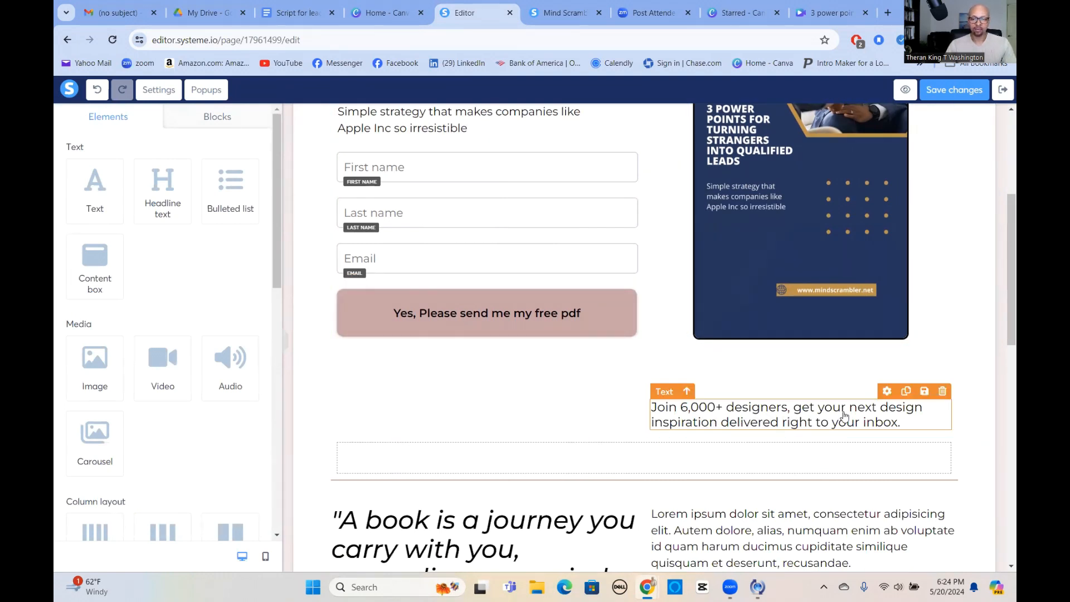
pyautogui.scroll(5, 783, 394)
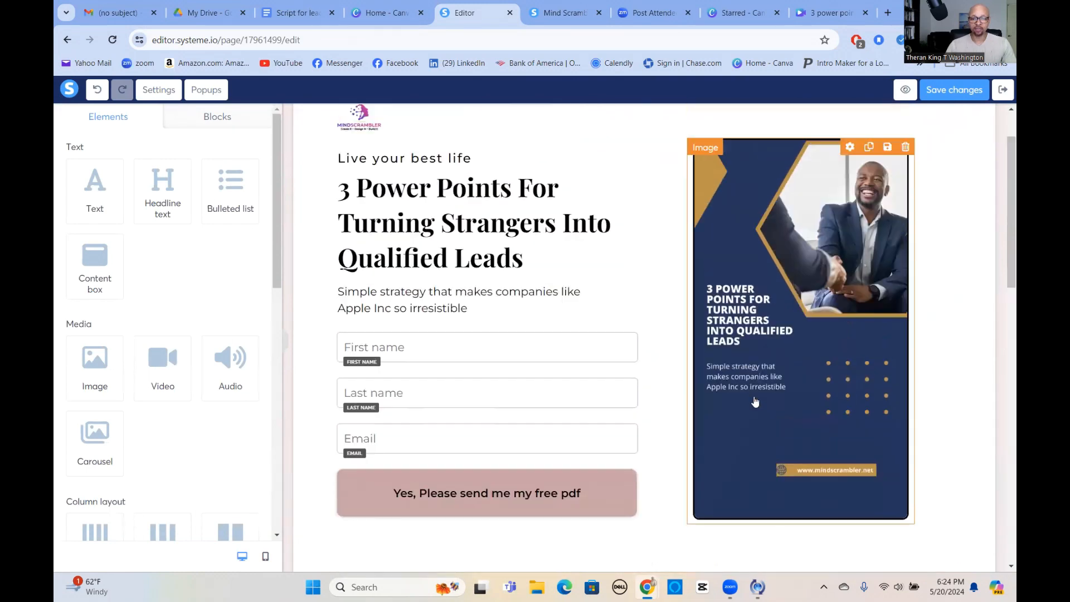
pyautogui.scroll(-5, 699, 403)
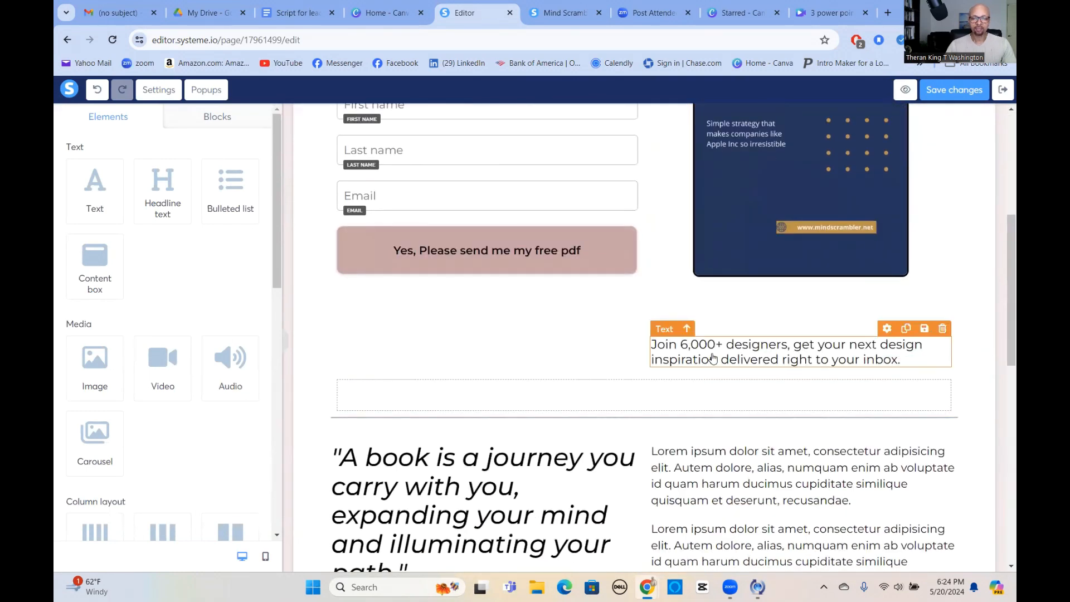
pyautogui.click(942, 331)
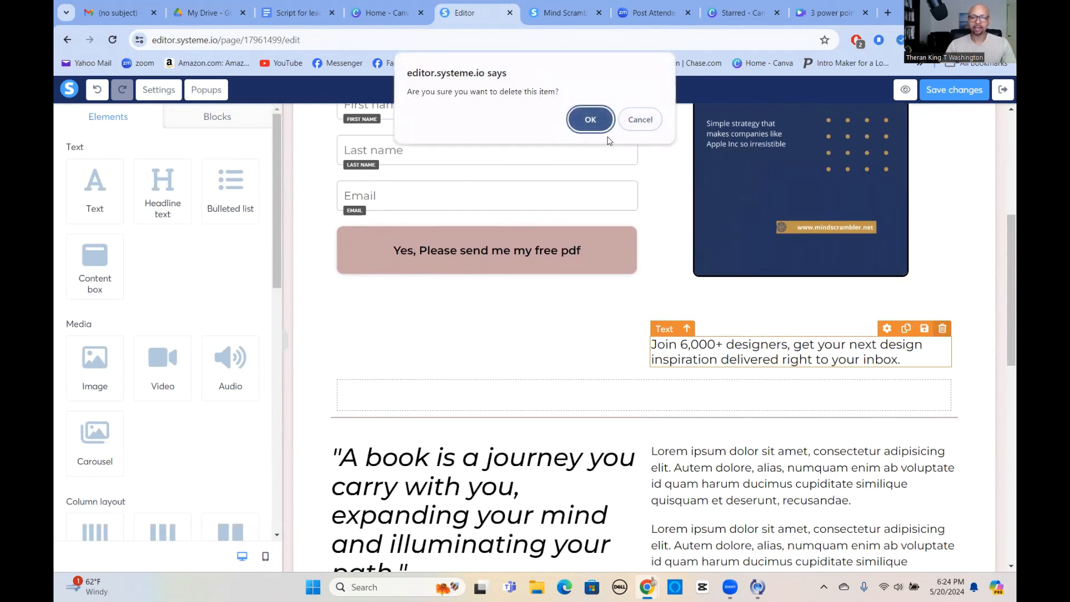
pyautogui.click(589, 119)
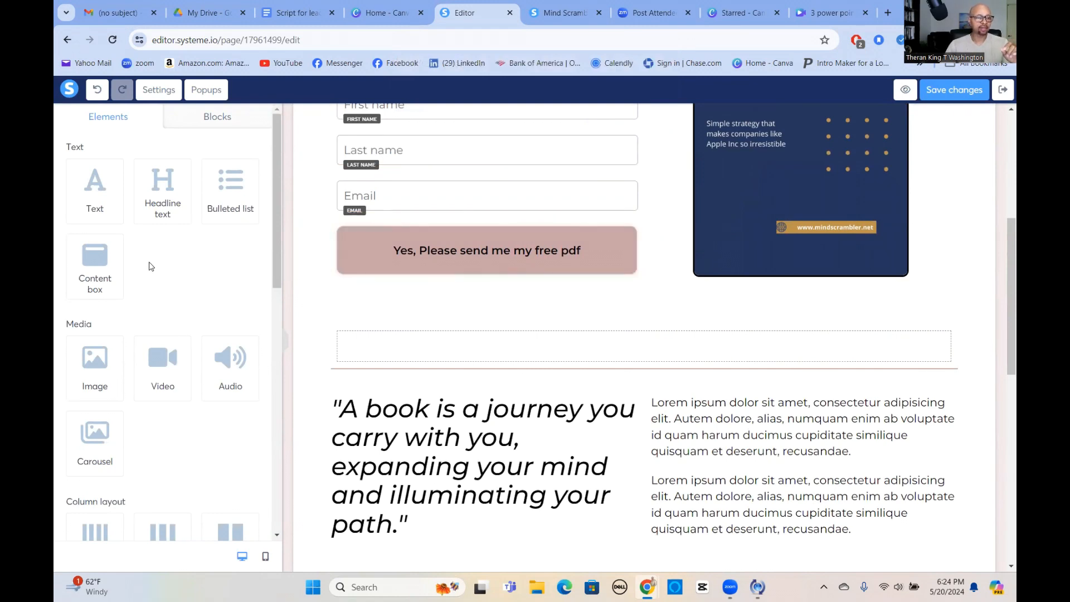
pyautogui.scroll(-10, 530, 490)
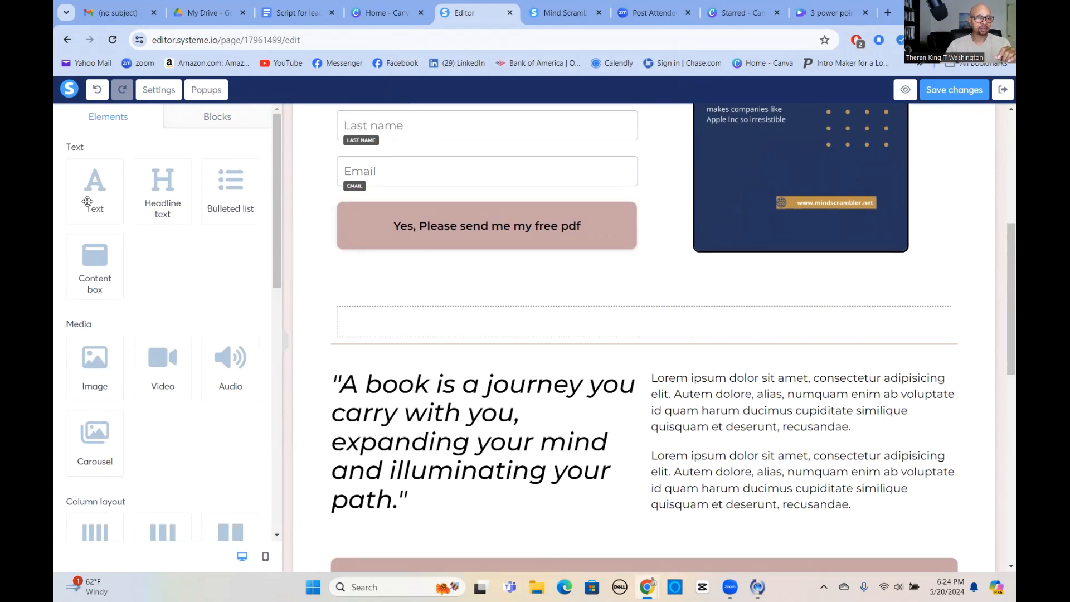
# Add a text element below the sign-up button reading "We will never use your information for any other use".
pyautogui.scroll(15, 580, 474)
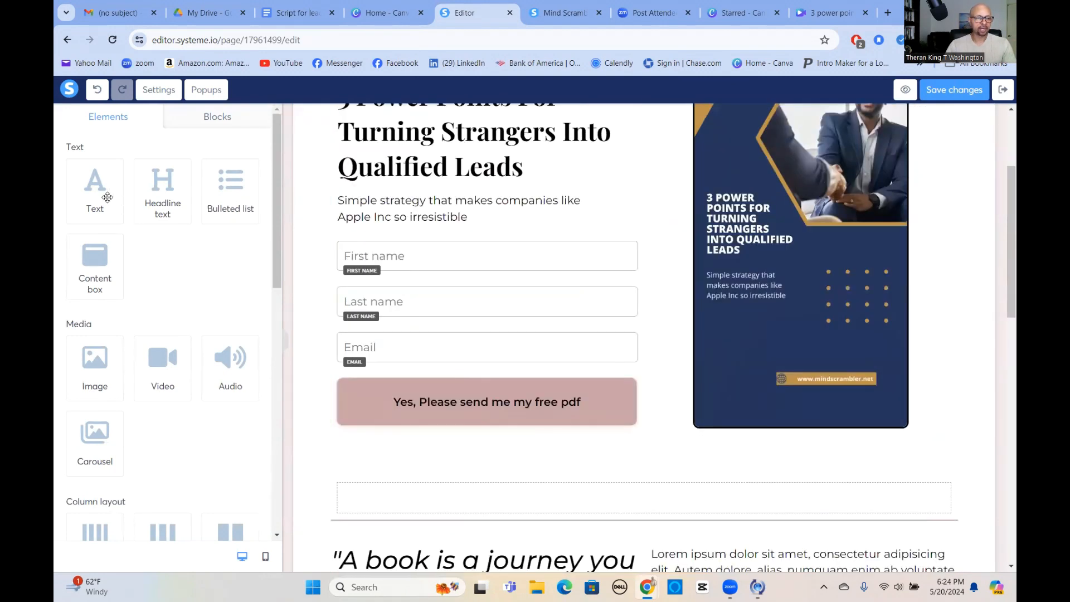
pyautogui.moveTo(107, 196); pyautogui.dragTo(452, 429)
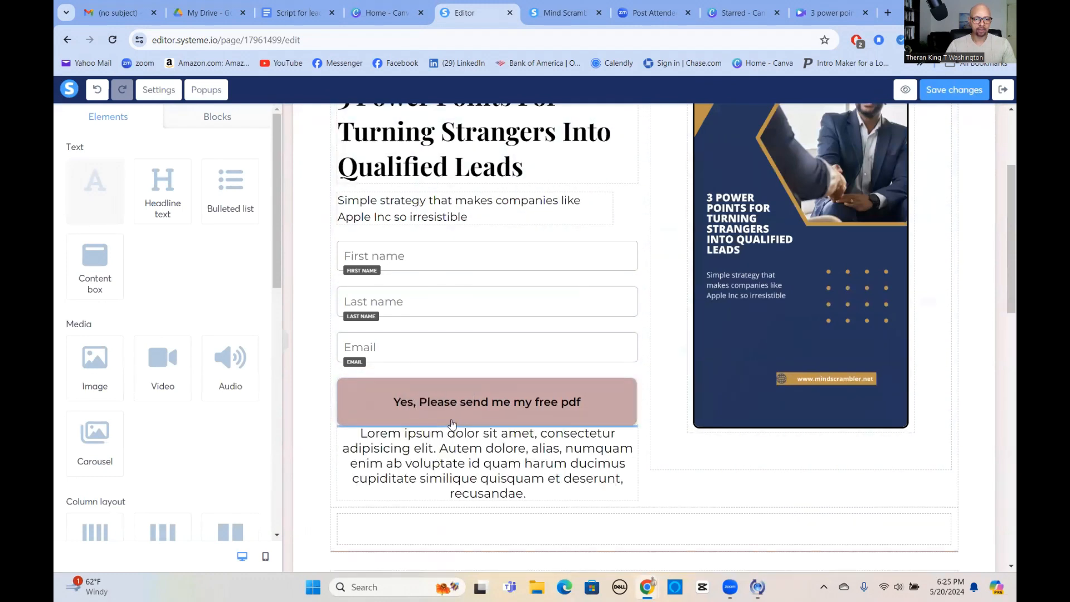
pyautogui.click(485, 462)
pyautogui.tripleClick(475, 462)
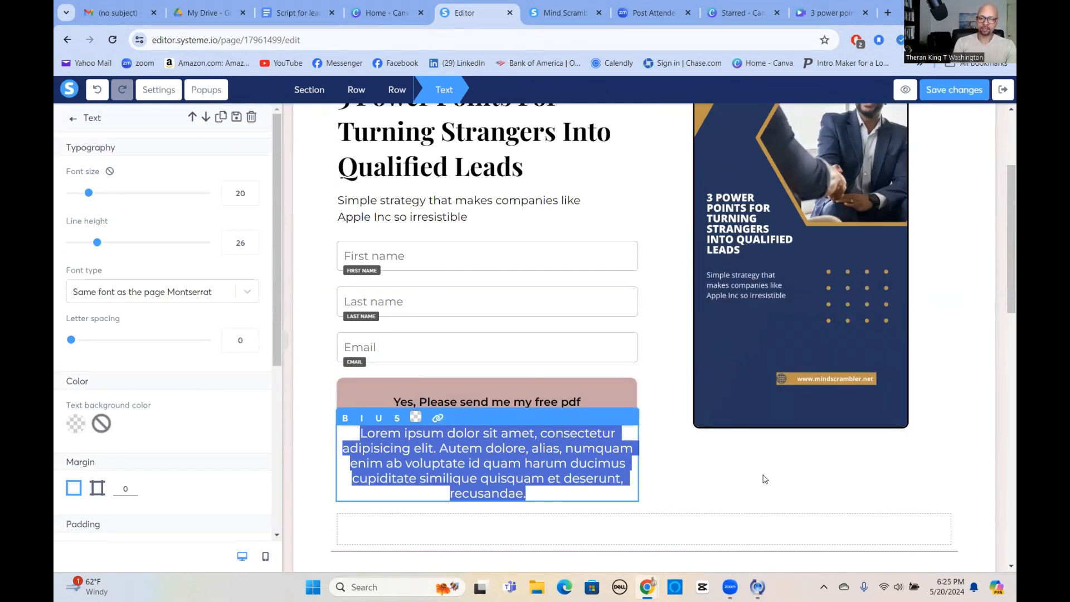
pyautogui.write('We will n')
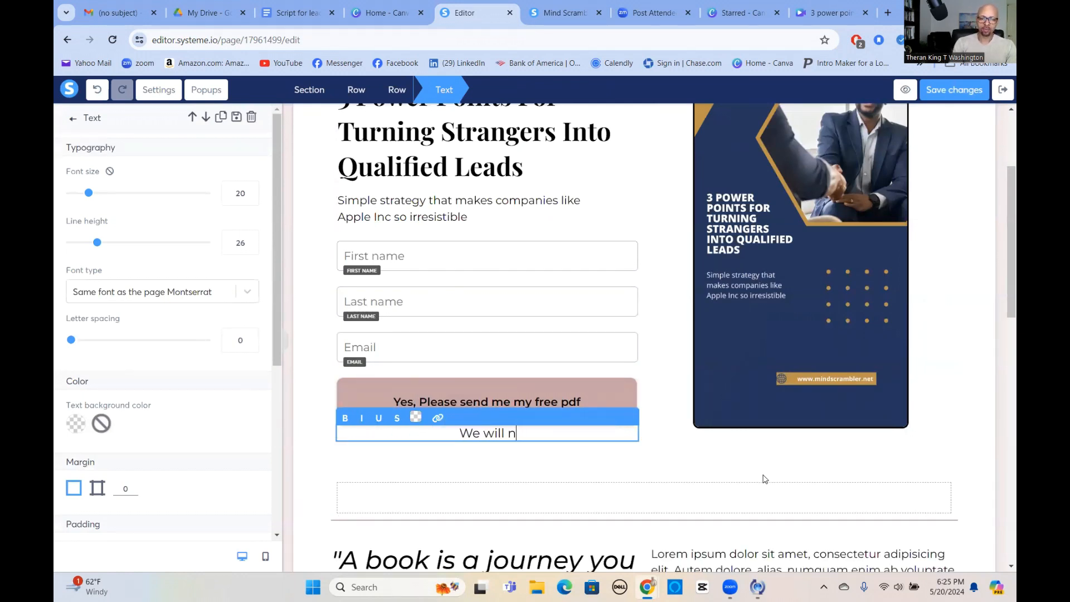
pyautogui.write('ever yo')
pyautogui.press('BackSpace')
pyautogui.press('BackSpace')
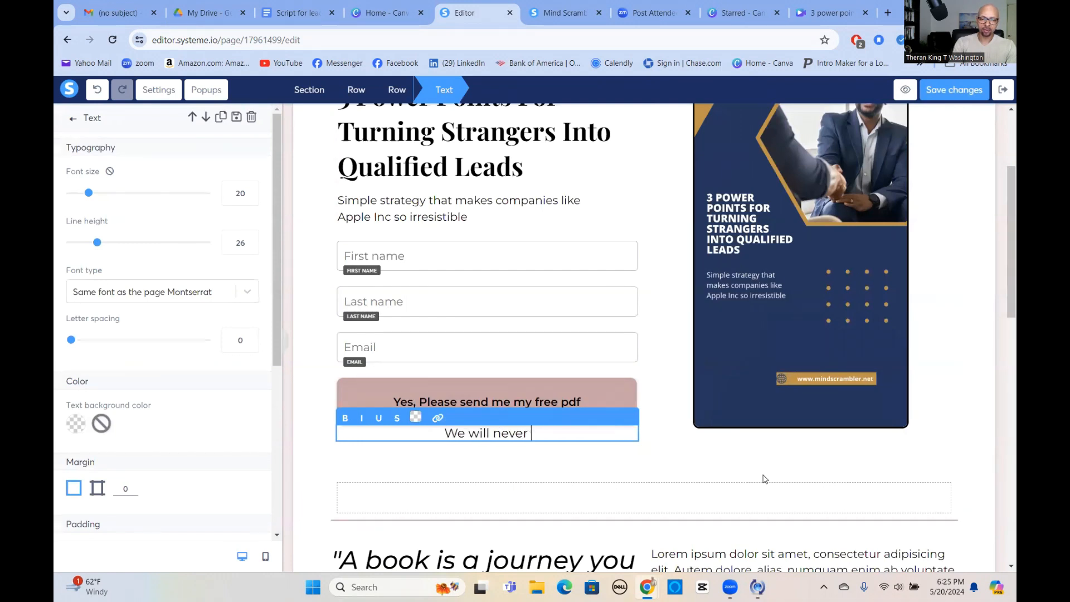
pyautogui.write('use you')
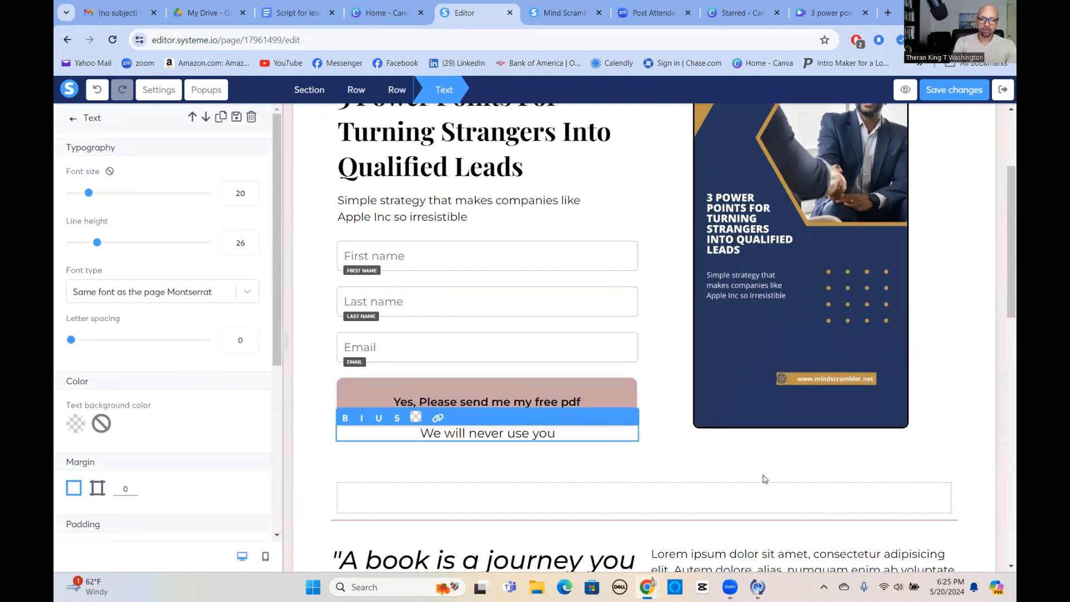
pyautogui.write('r informations')
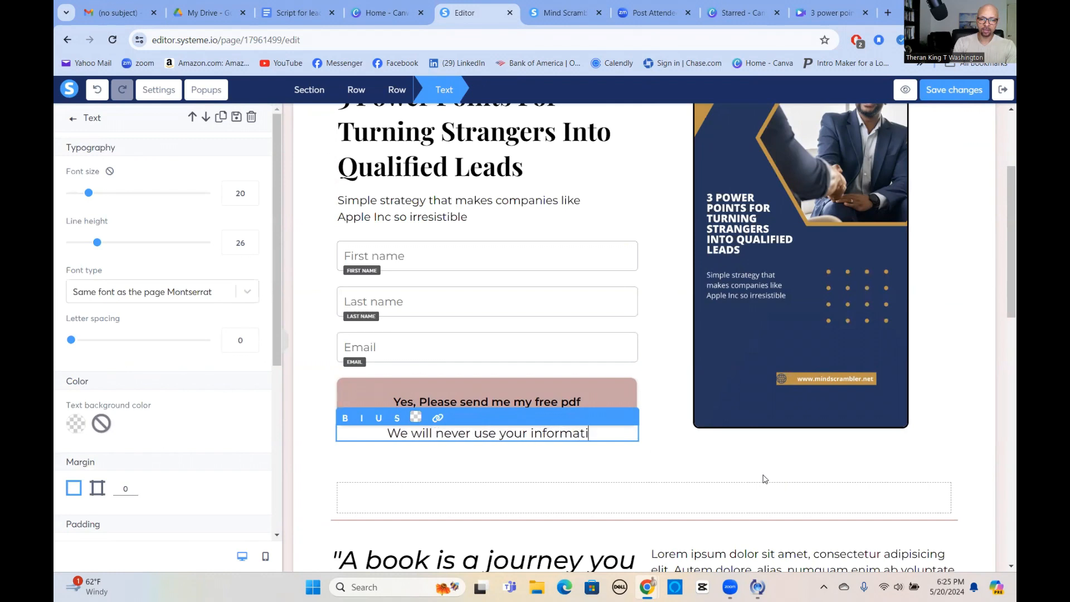
pyautogui.press('BackSpace')
pyautogui.press('BackSpace')
pyautogui.write('n fo')
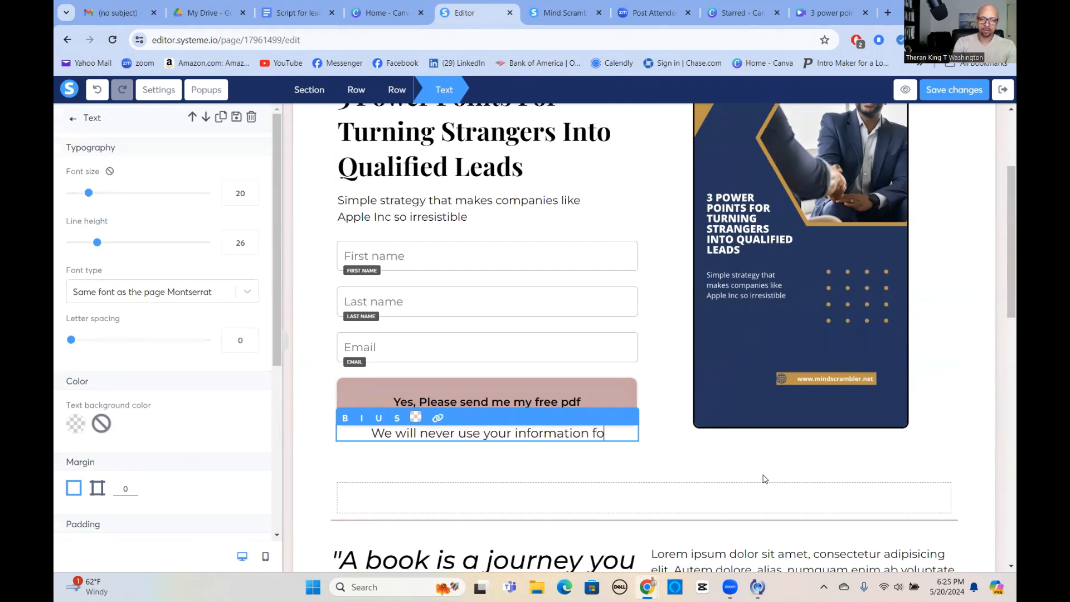
pyautogui.write('r any other use')
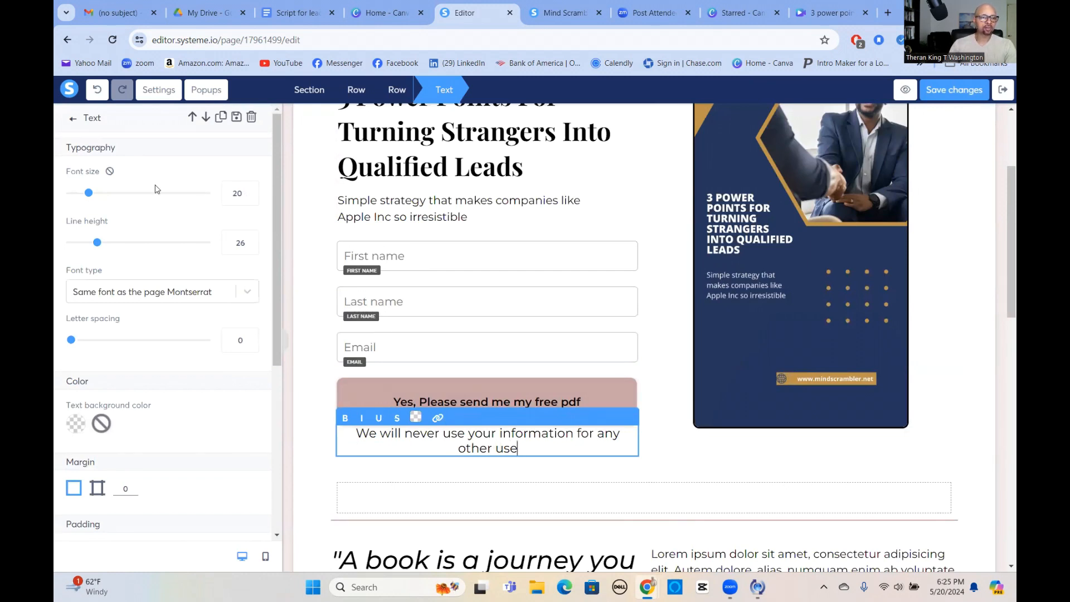
# Reduce the font size of the text below the sign-up button until it fits on one line, and deselect it.
pyautogui.click(251, 199)
pyautogui.click(250, 199)
pyautogui.click(250, 199)
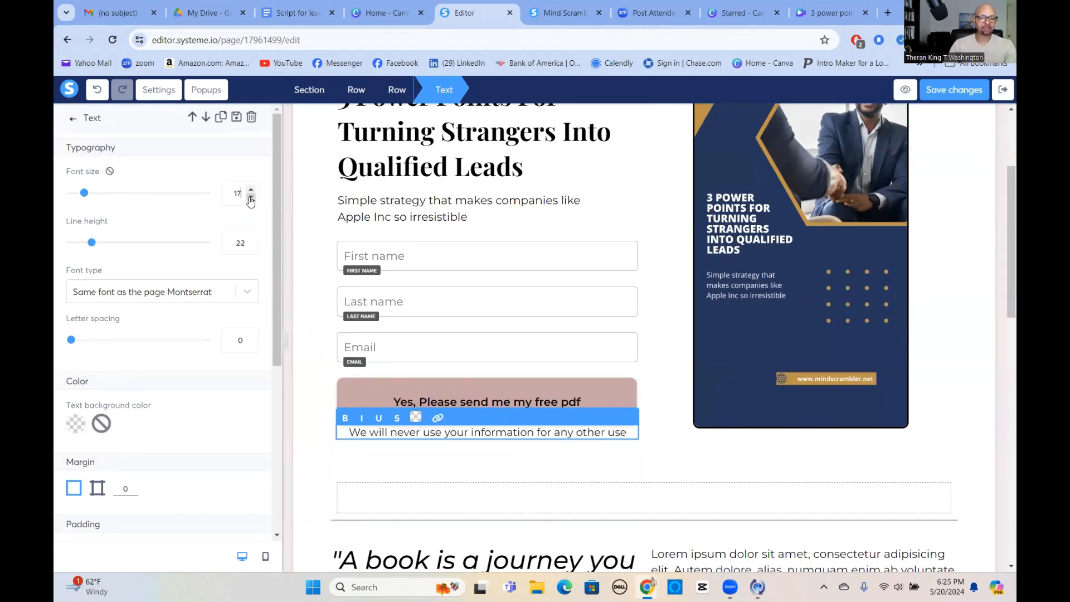
pyautogui.click(251, 199)
pyautogui.click(935, 487)
# Delete the stray placeholder text beneath the "Built with systeme.io" line together with its empty row.
pyautogui.scroll(-7, 945, 487)
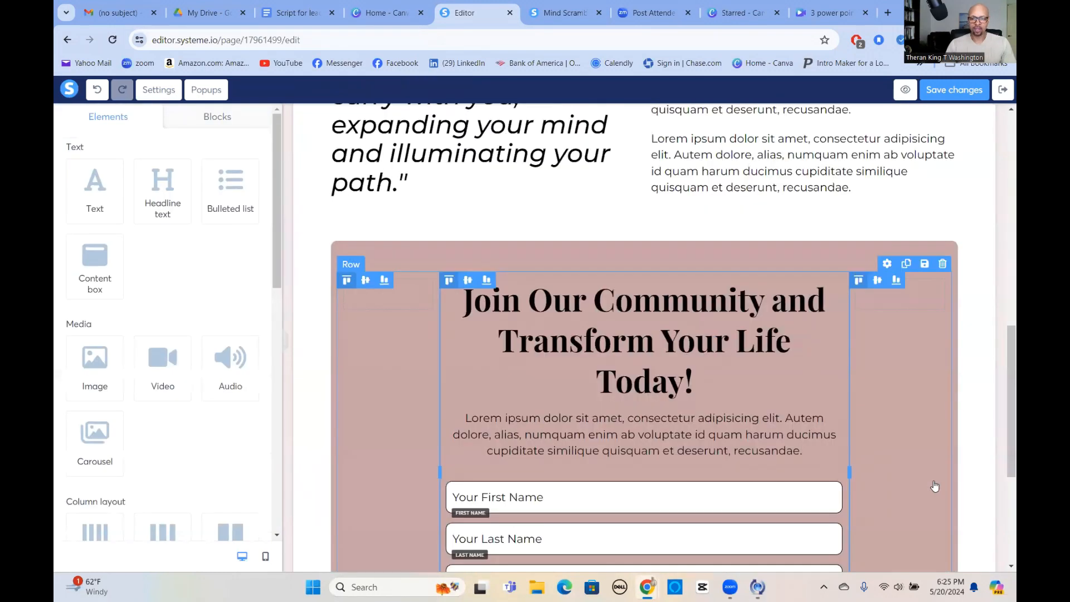
pyautogui.scroll(-4, 935, 487)
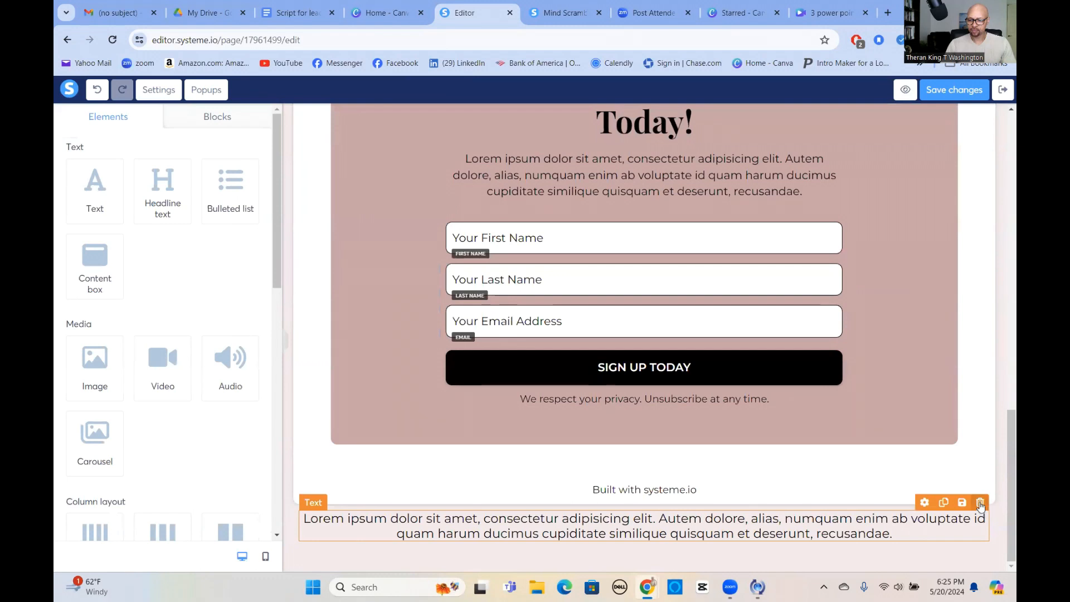
pyautogui.click(980, 502)
pyautogui.click(591, 119)
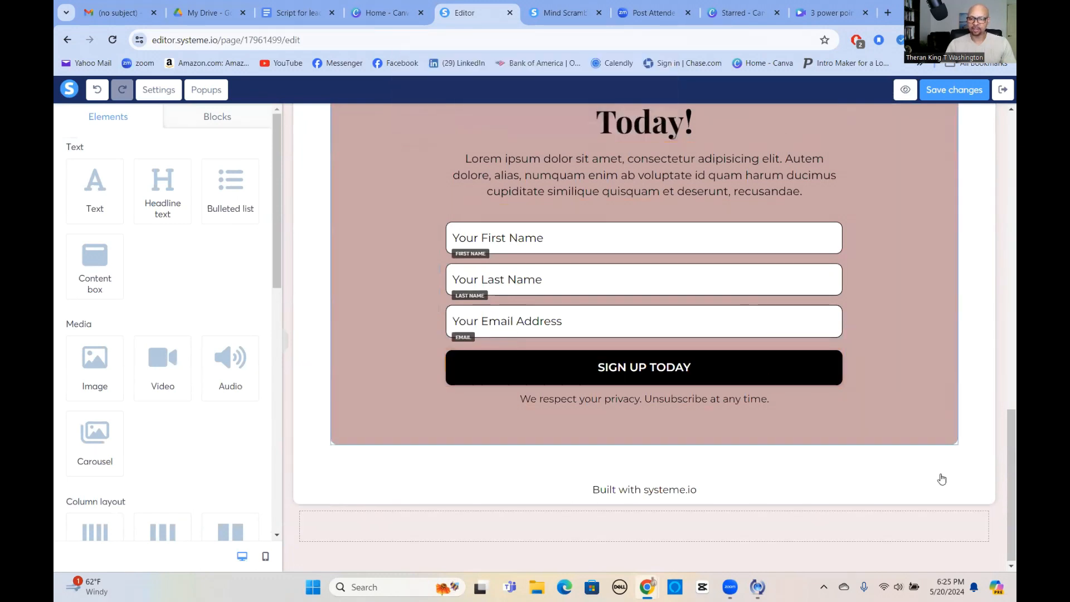
pyautogui.click(987, 496)
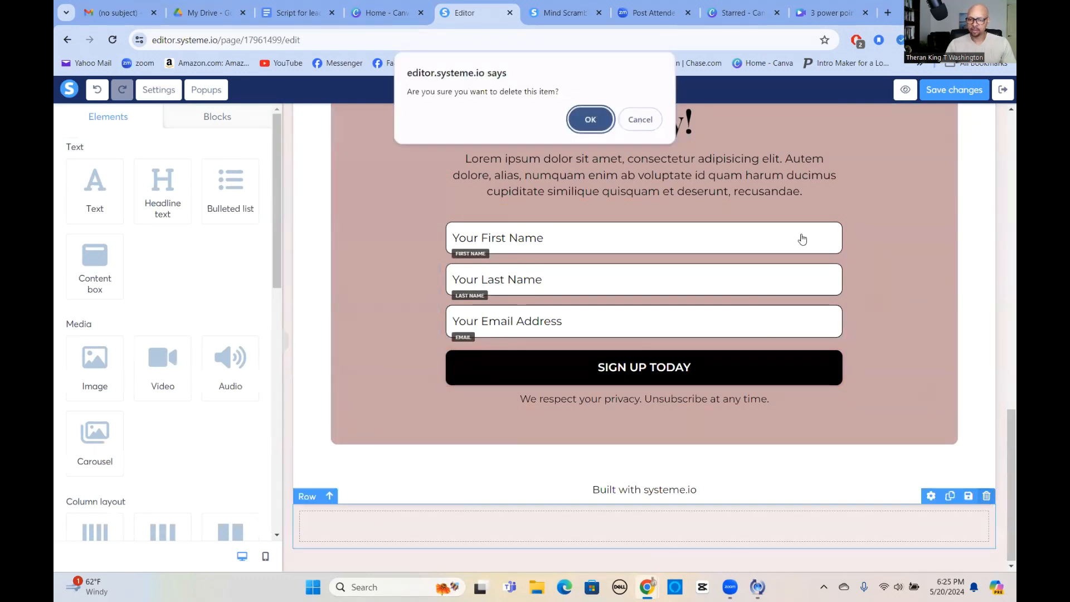
pyautogui.click(590, 130)
# Delete the "Built with systeme.io" footer, the "Join Our Community" sign-up section and the book quote row from the lower part of the page.
pyautogui.scroll(5, 958, 399)
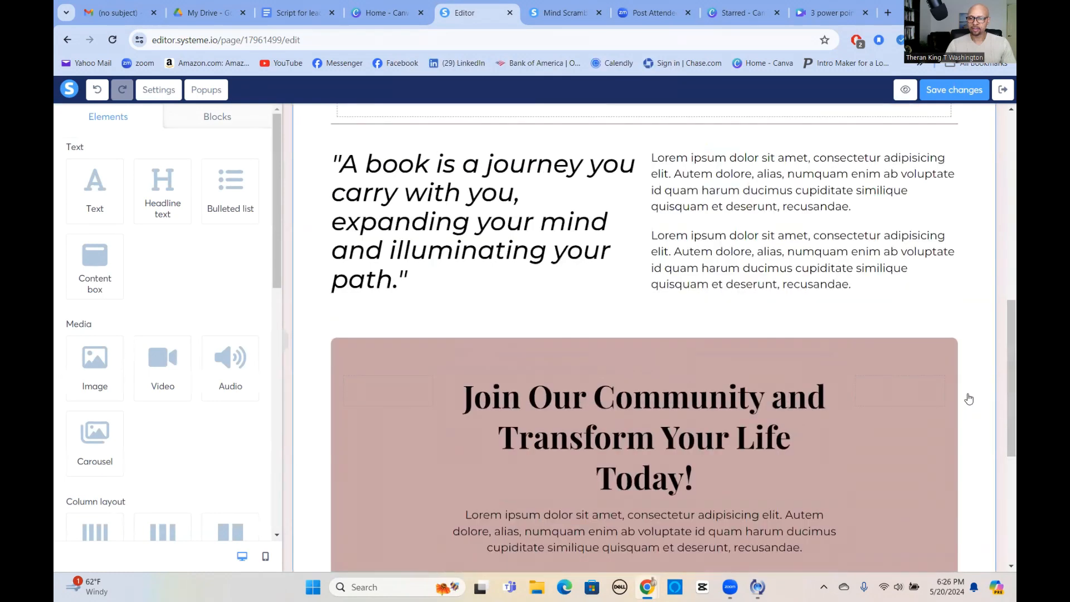
pyautogui.scroll(-5, 979, 386)
pyautogui.click(947, 514)
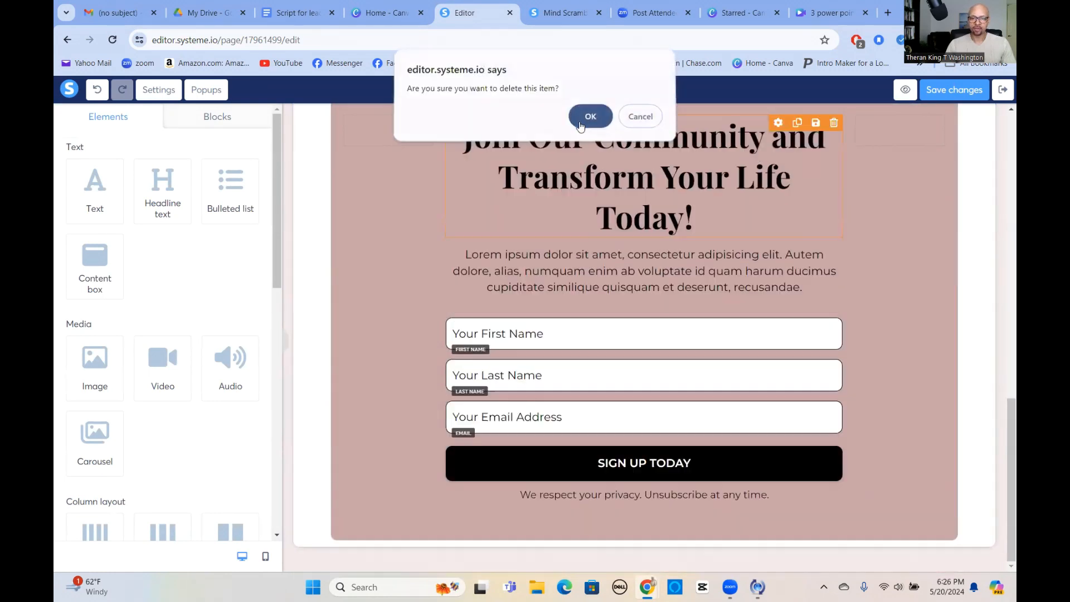
pyautogui.click(580, 127)
pyautogui.click(948, 383)
pyautogui.press('Return')
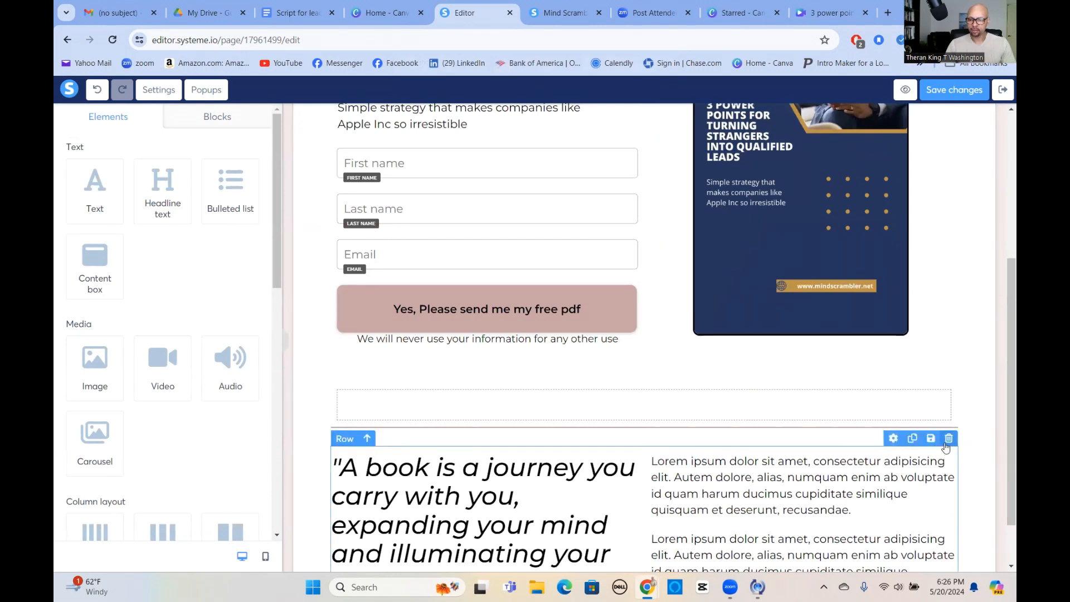
pyautogui.click(947, 441)
pyautogui.click(598, 126)
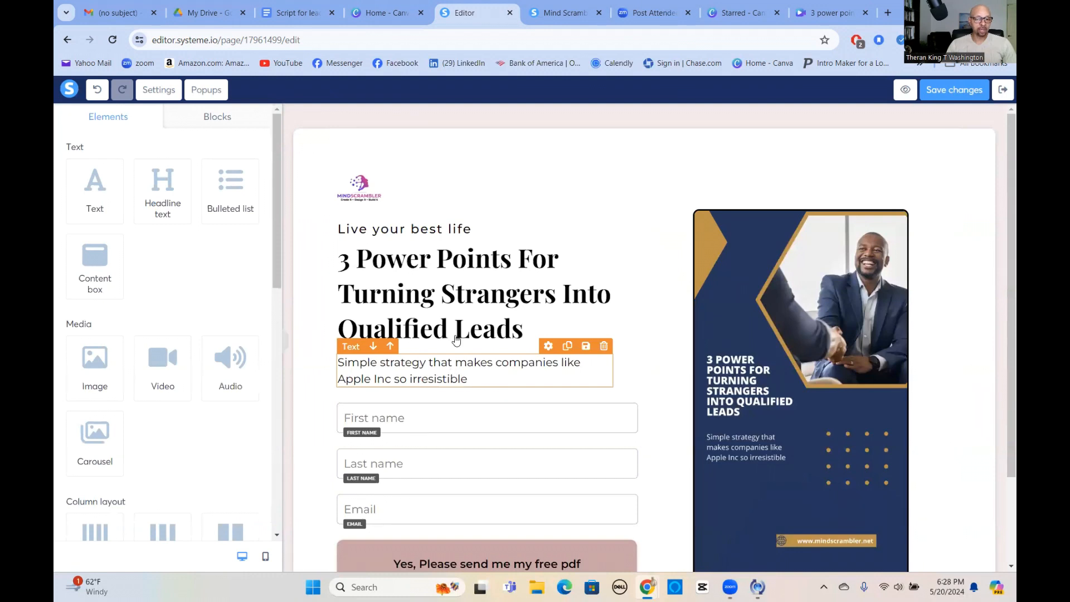
# Set the click action of the "Yes, Please send me my free pdf" button to Next step URL, save the page and exit the editor.
pyautogui.scroll(-2, 457, 374)
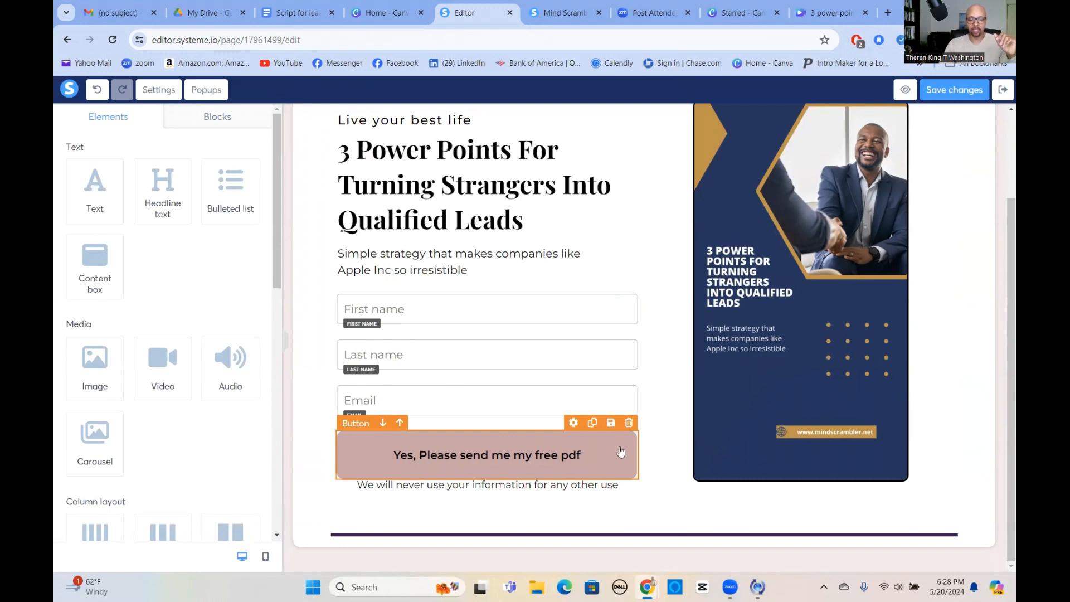
pyautogui.click(359, 457)
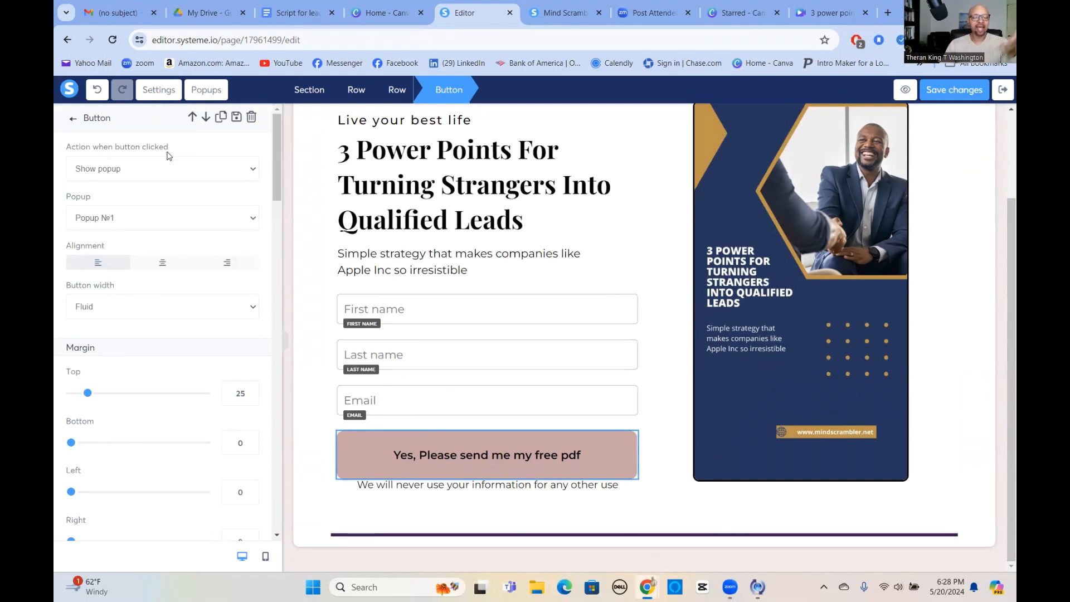
pyautogui.click(253, 171)
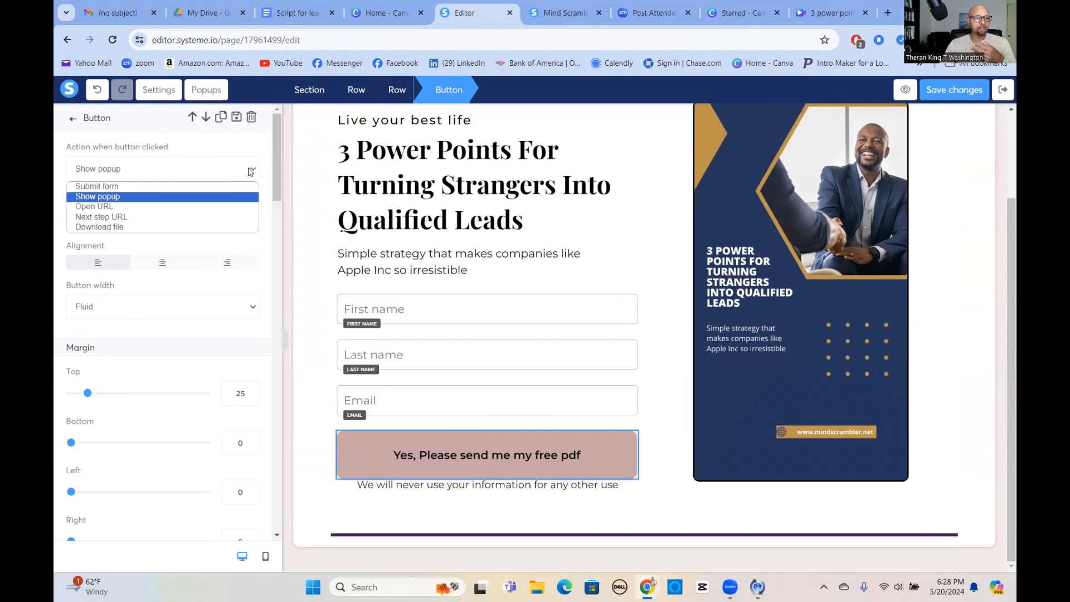
pyautogui.click(105, 186)
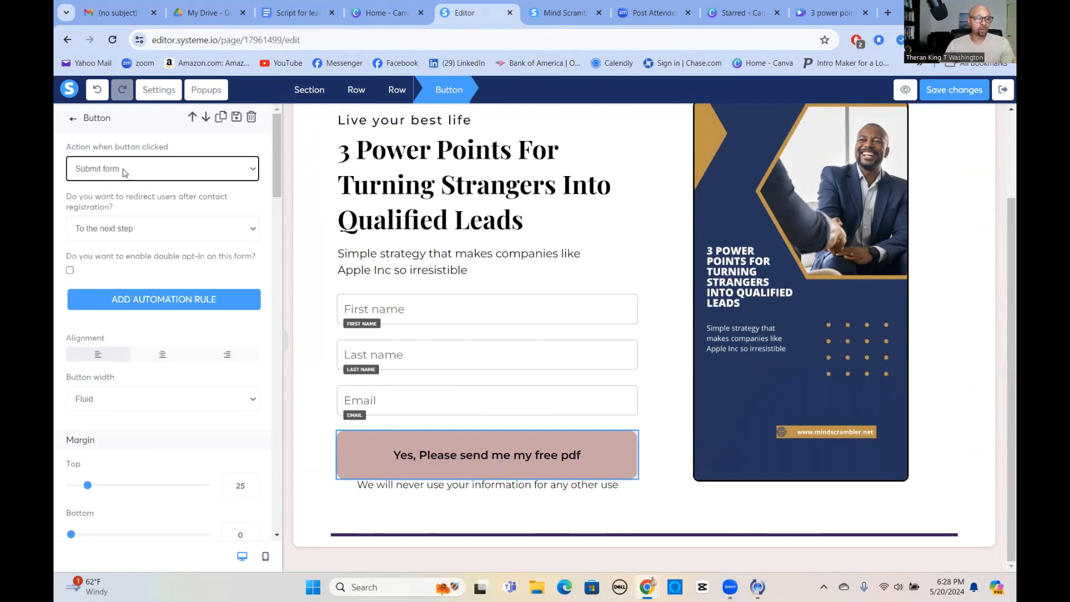
pyautogui.click(194, 179)
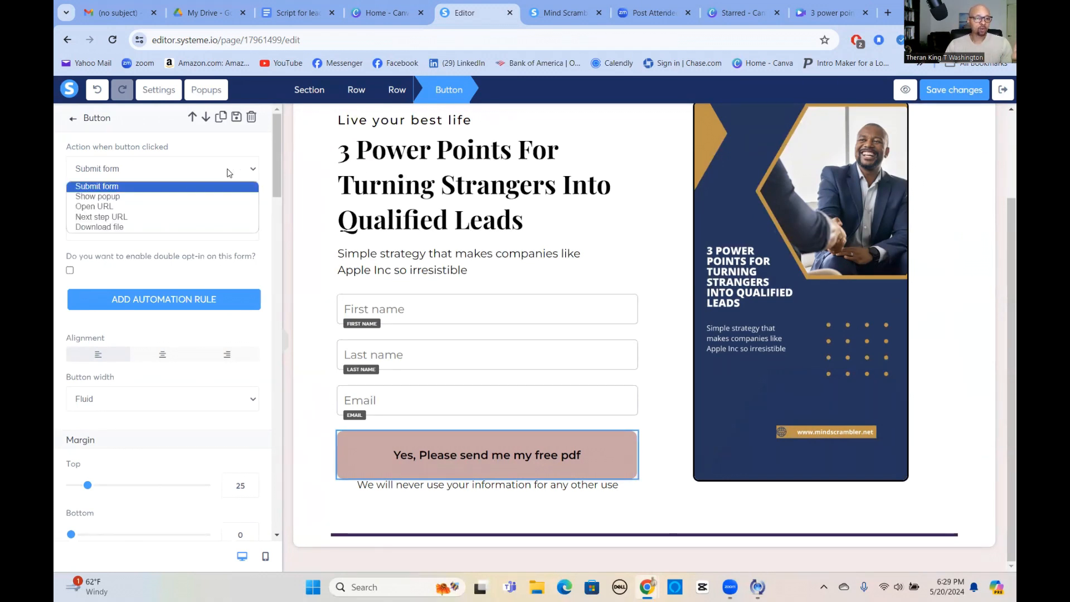
pyautogui.click(104, 216)
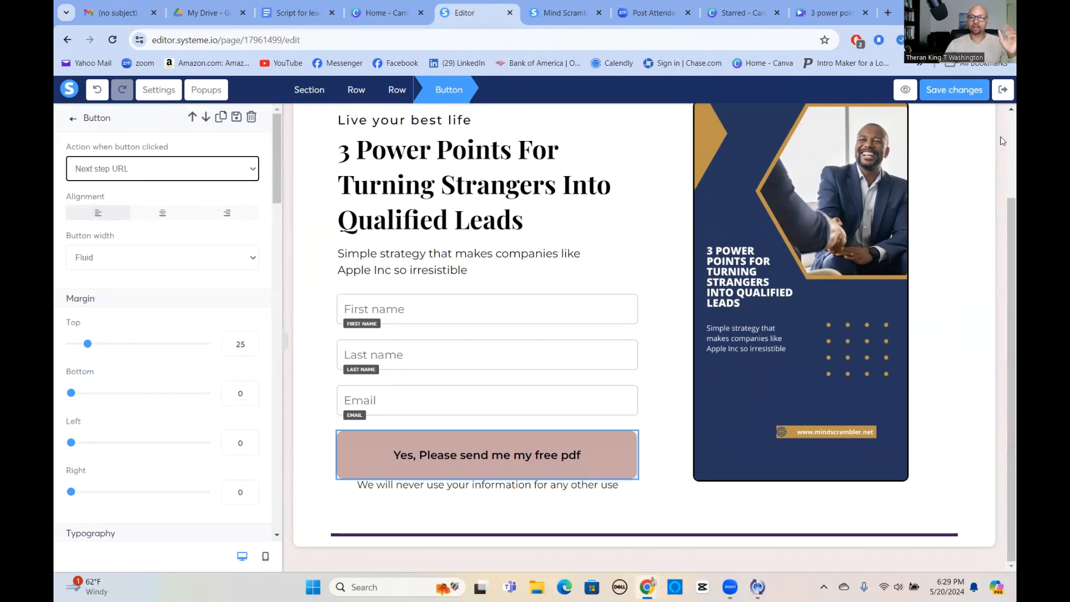
pyautogui.click(940, 90)
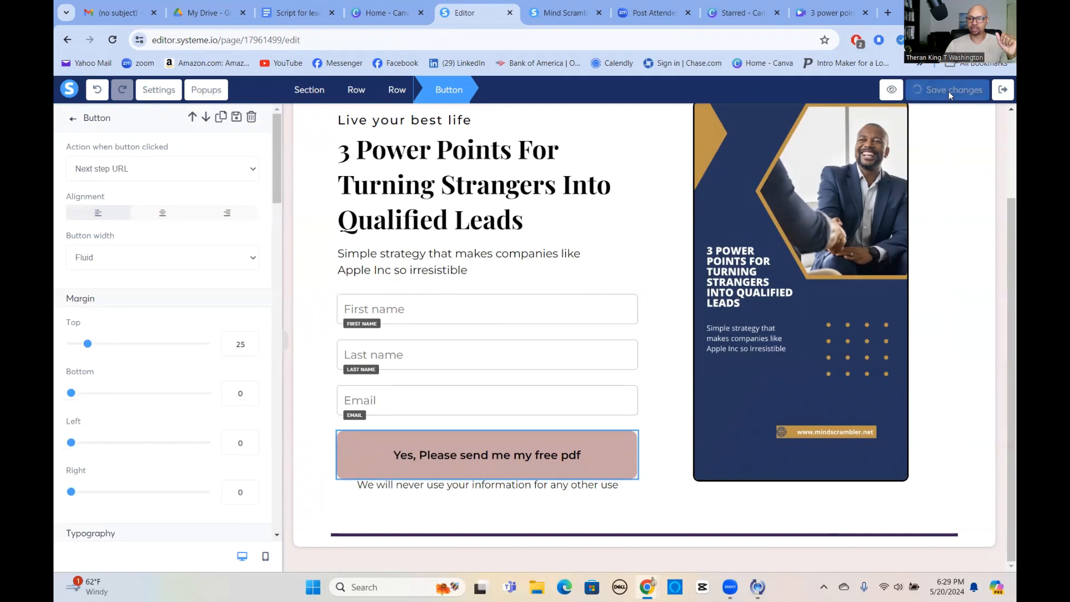
pyautogui.click(1003, 89)
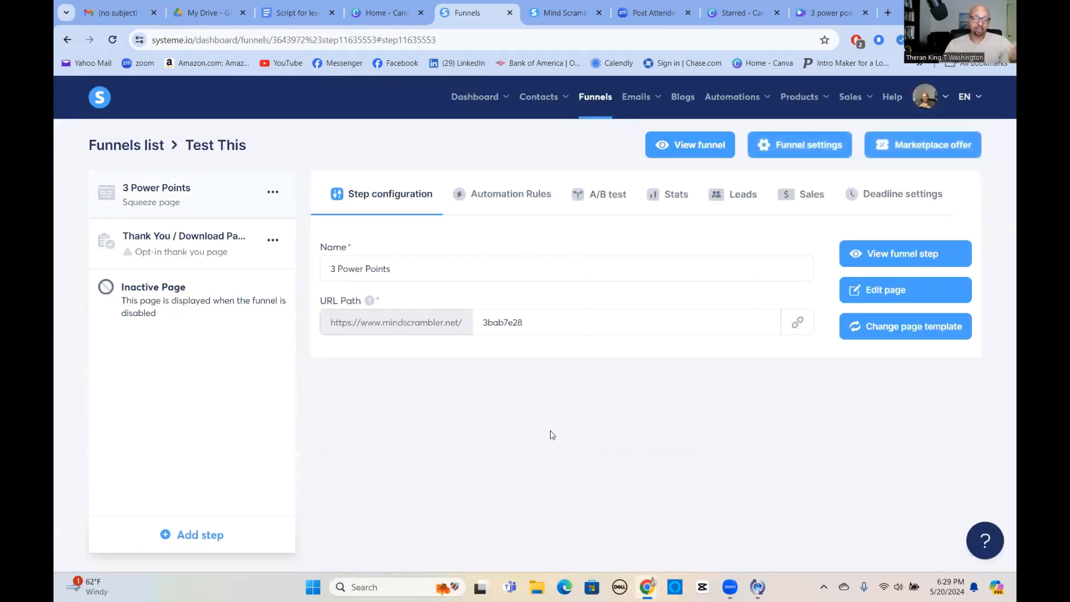
# Add an automation rule to the 3 Power Points squeeze page with the trigger "Funnel step form subscribed".
pyautogui.click(509, 196)
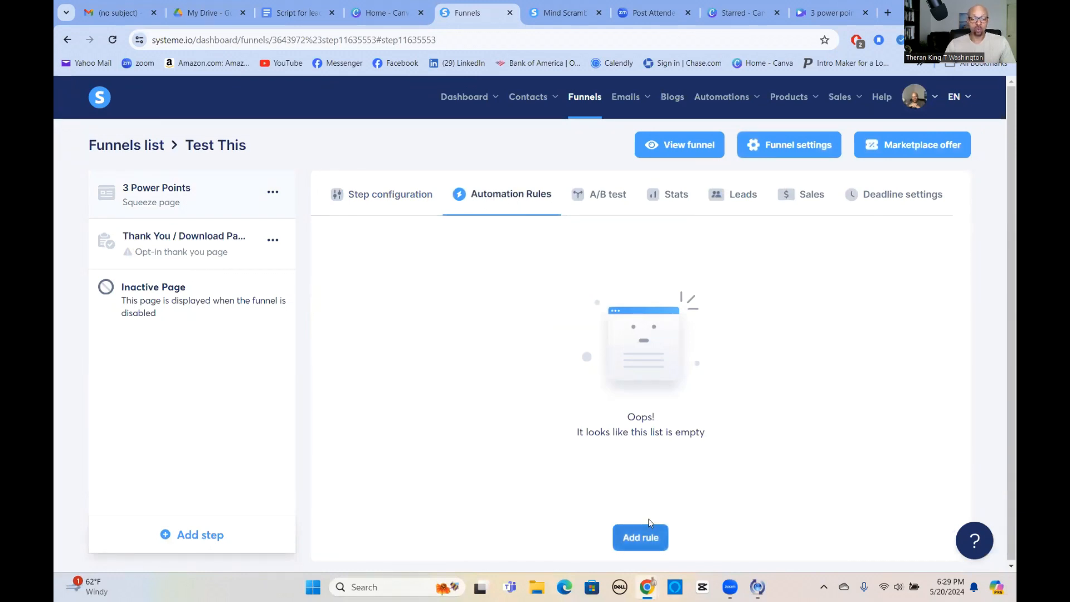
pyautogui.click(649, 532)
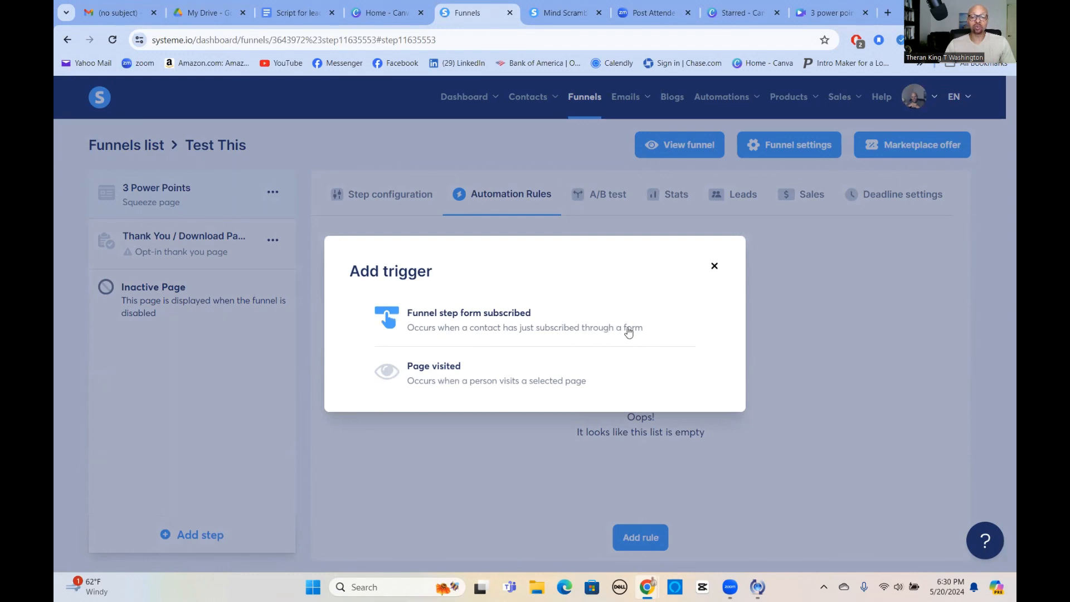
pyautogui.click(483, 318)
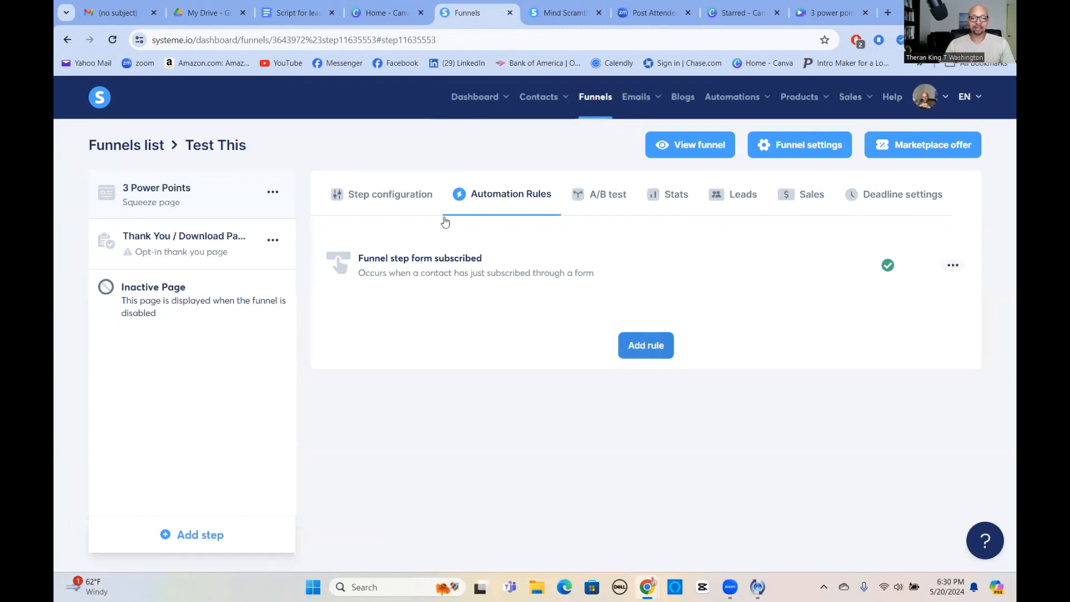
# Add an "Add a tag" action to the form-subscribed rule and choose the tag "Test This".
pyautogui.click(457, 270)
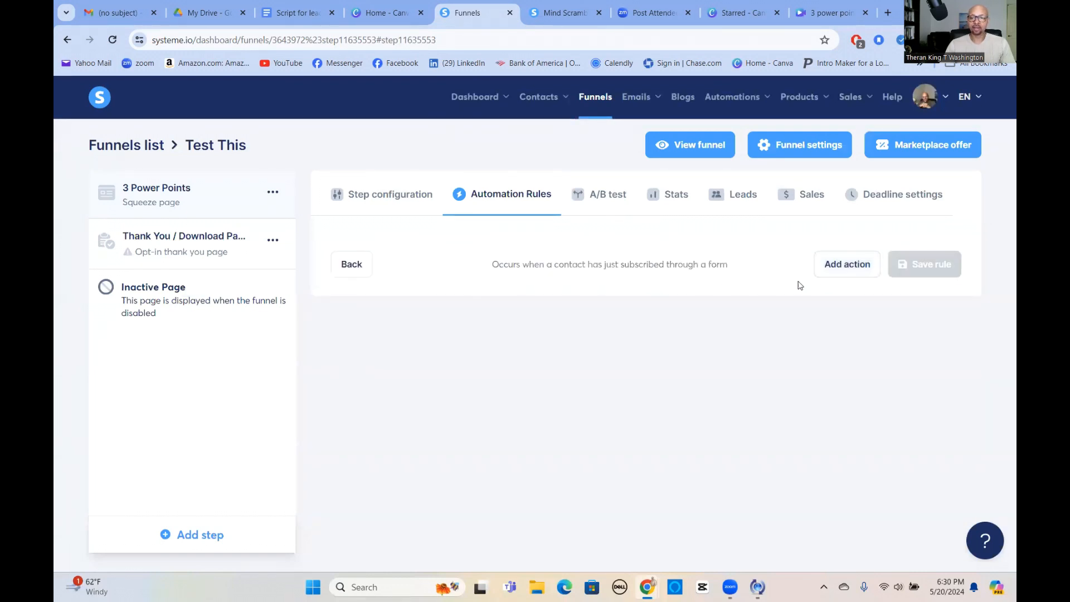
pyautogui.click(850, 266)
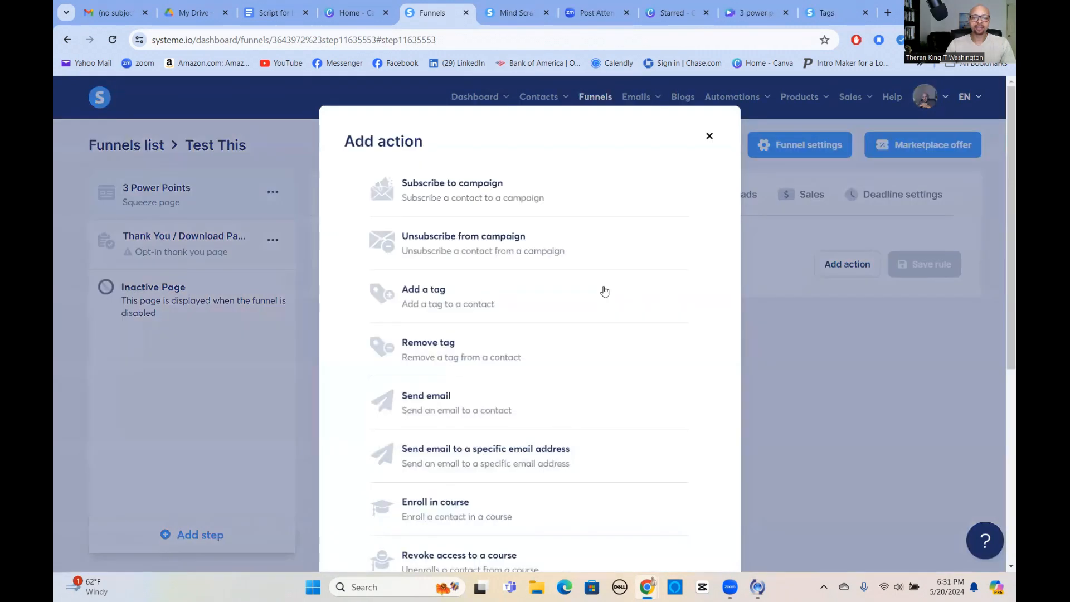
pyautogui.click(422, 297)
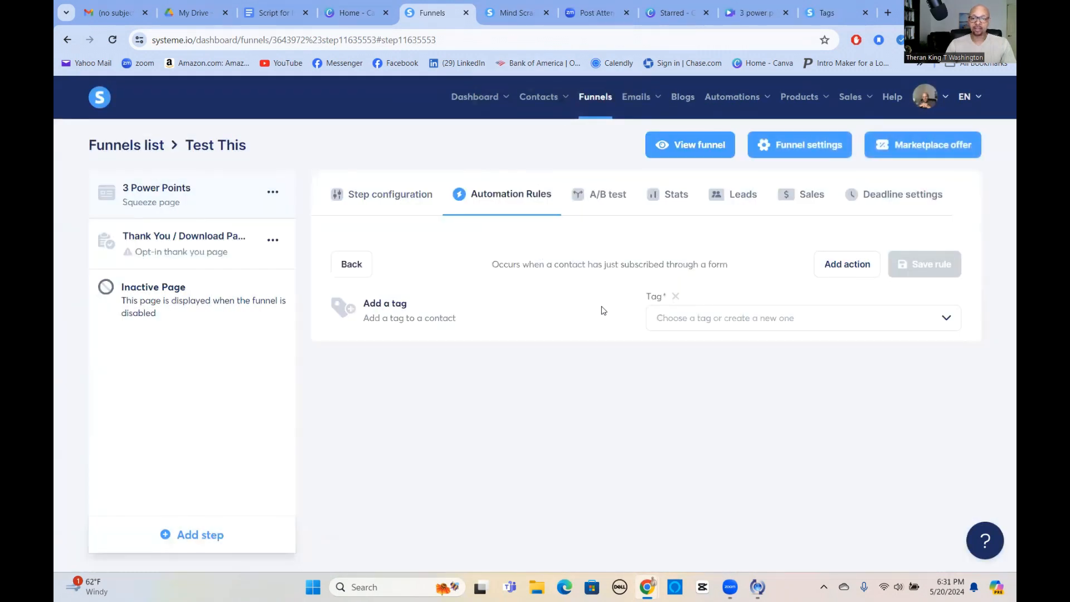
pyautogui.click(949, 317)
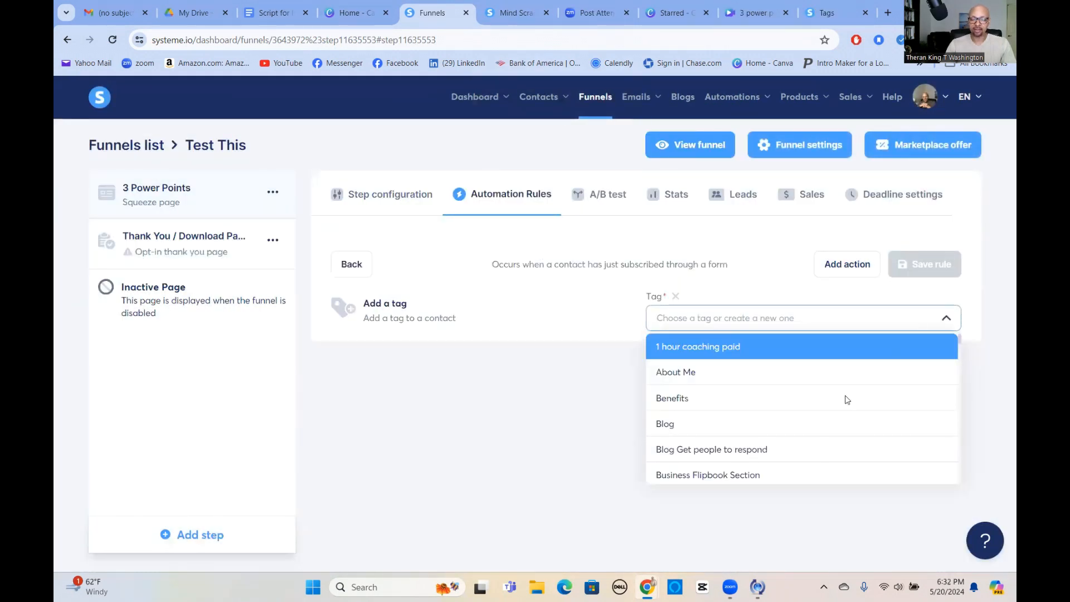
pyautogui.scroll(-10, 826, 424)
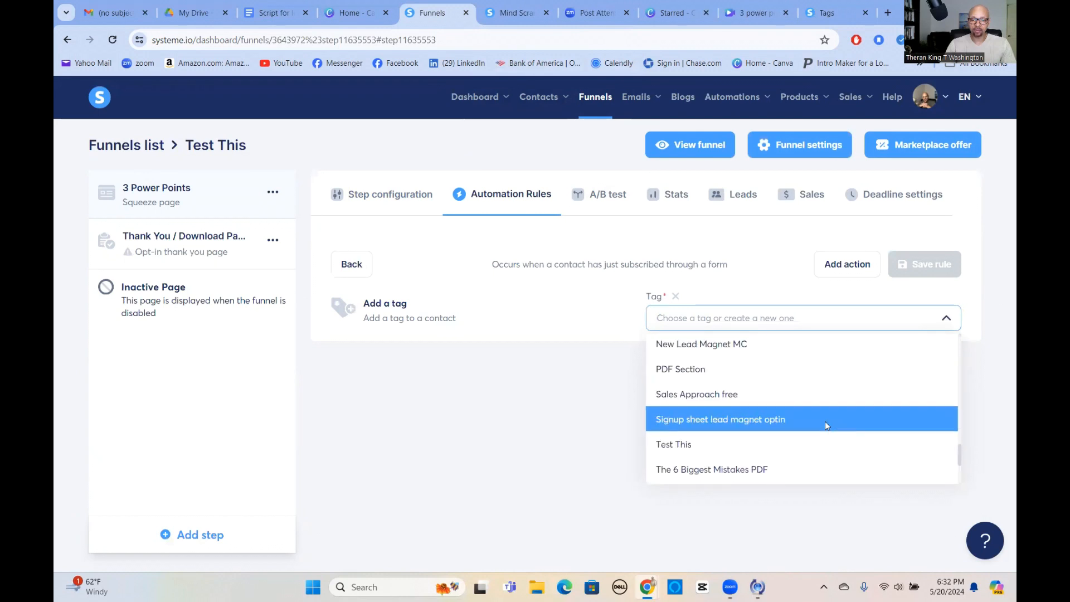
pyautogui.scroll(-2, 825, 422)
pyautogui.click(683, 397)
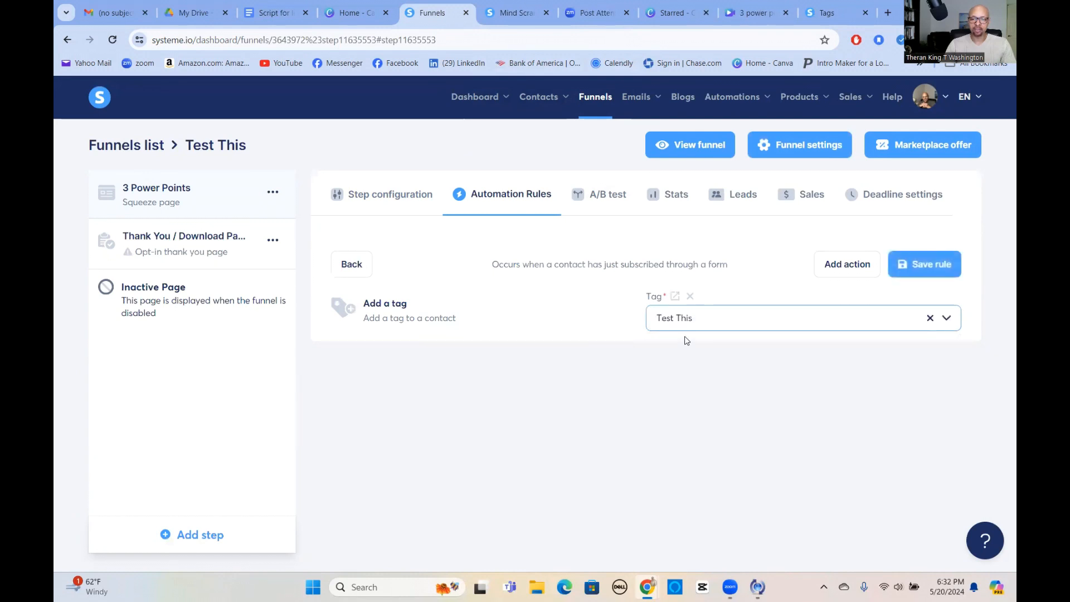
# Save the tagging rule, reopen "Funnel step form subscribed" and add a "Send email" action to it.
pyautogui.click(923, 265)
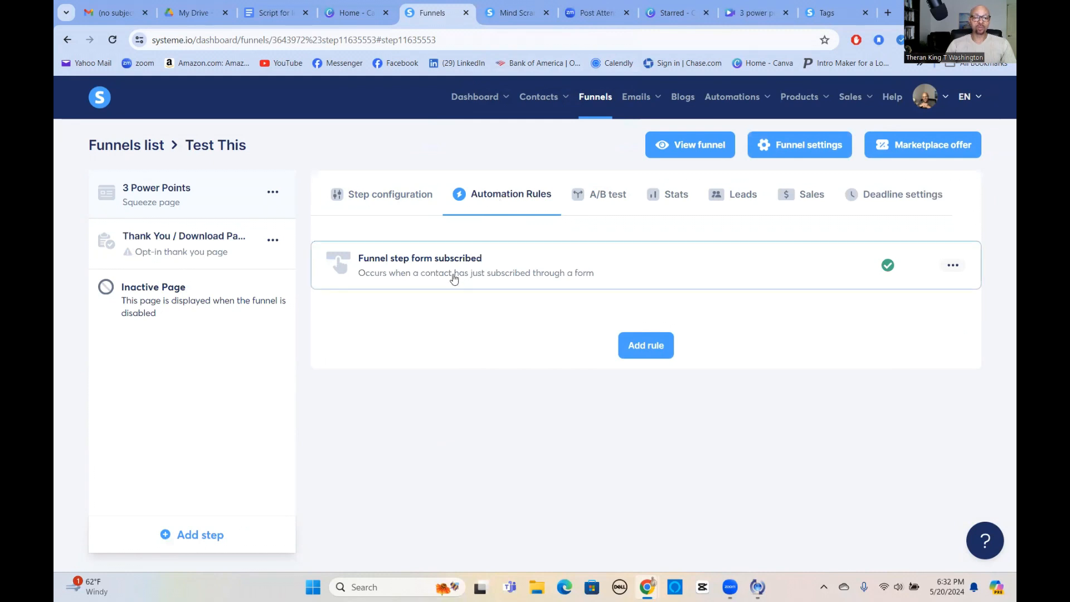
pyautogui.click(480, 264)
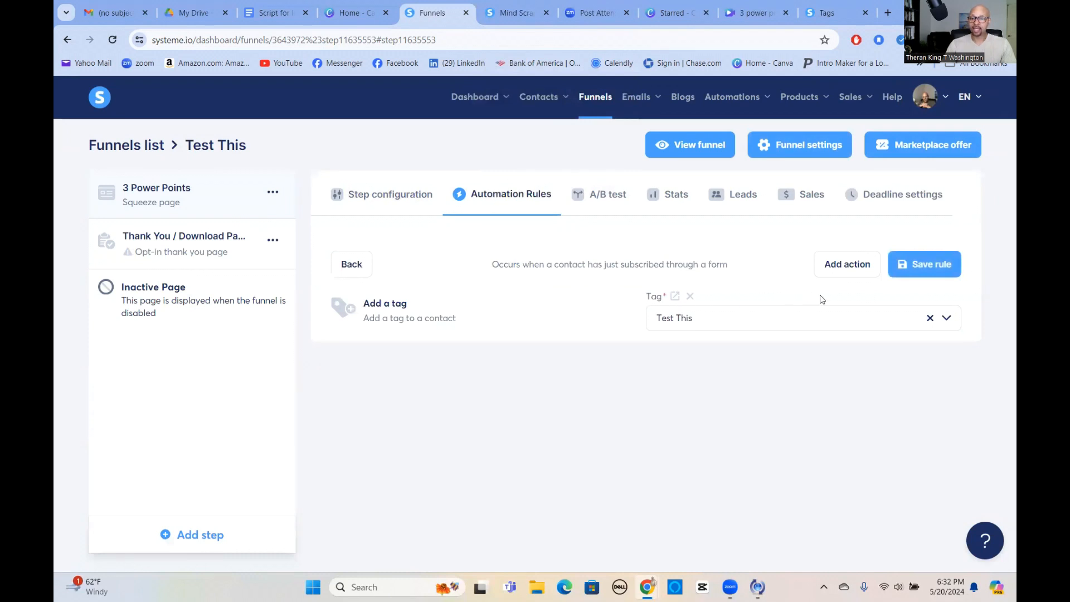
pyautogui.click(846, 266)
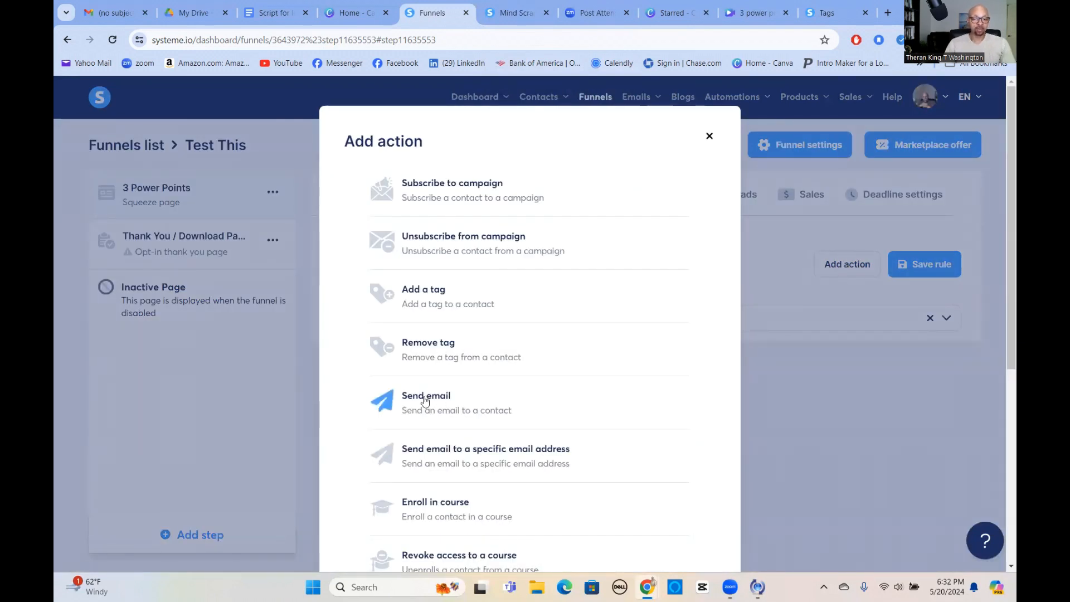
pyautogui.click(481, 407)
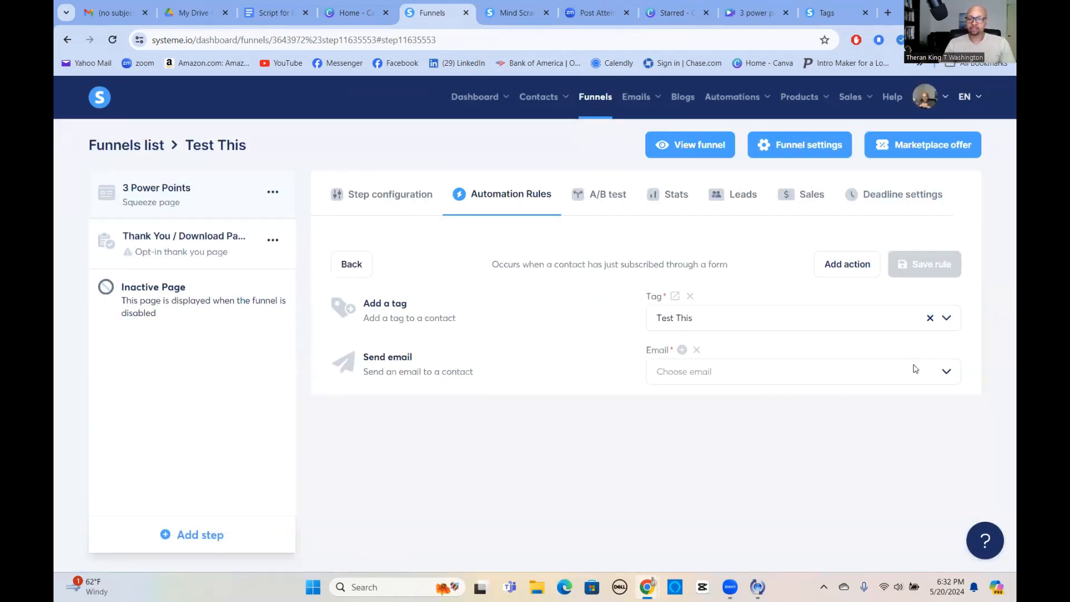
# Create a new email message named "sd;kgjg;kj" for the Send email action and save the automation rule.
pyautogui.click(682, 351)
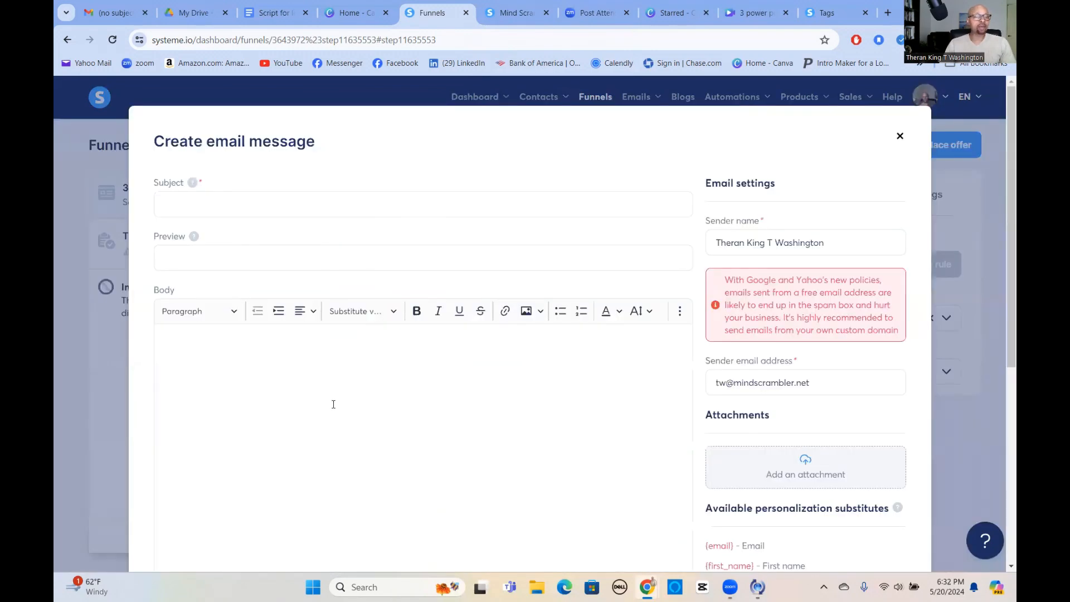
pyautogui.scroll(-6, 248, 234)
pyautogui.click(532, 502)
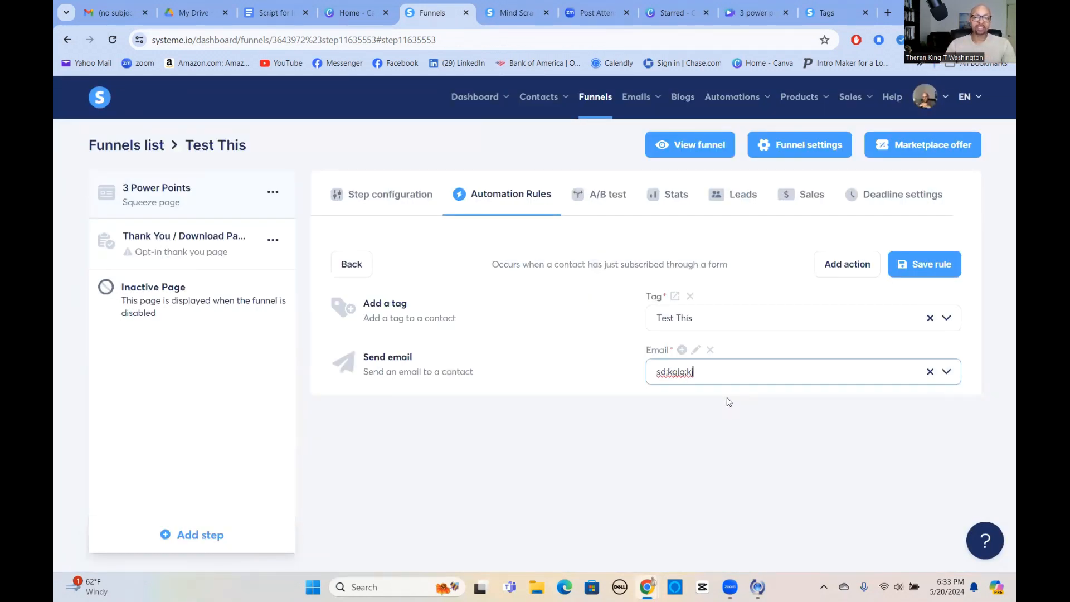
pyautogui.click(511, 12)
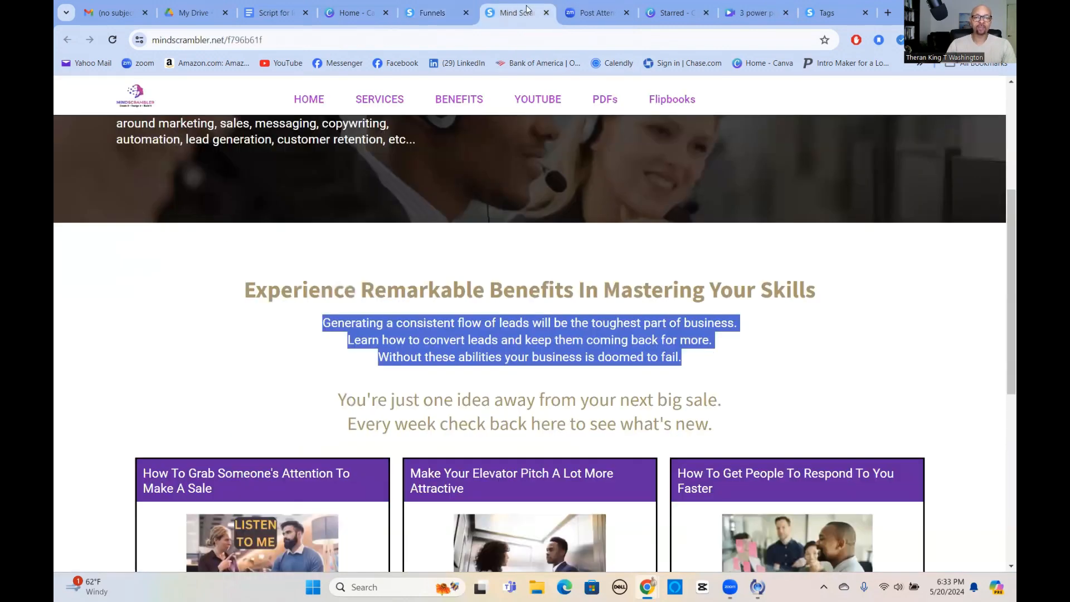
pyautogui.click(442, 13)
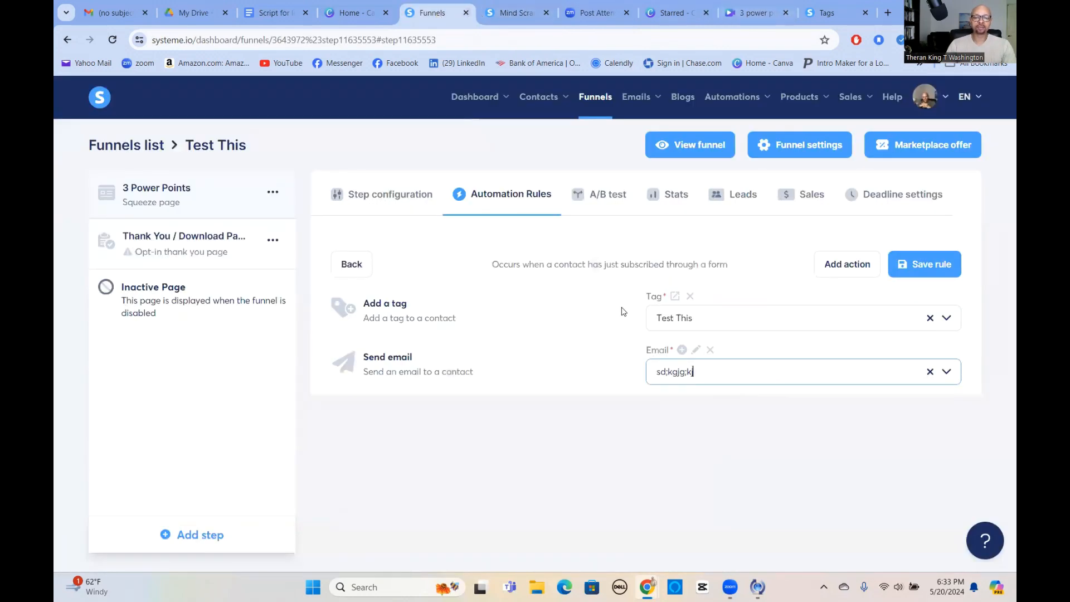
pyautogui.click(929, 267)
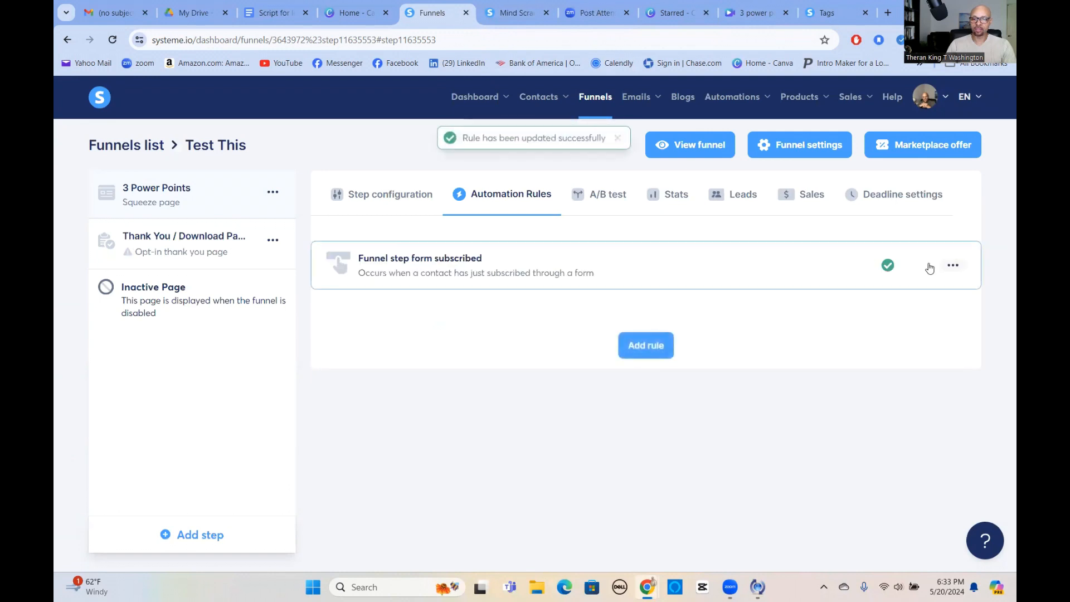
# View the live 3 Power Points squeeze page from its step configuration and return to the funnel.
pyautogui.click(419, 199)
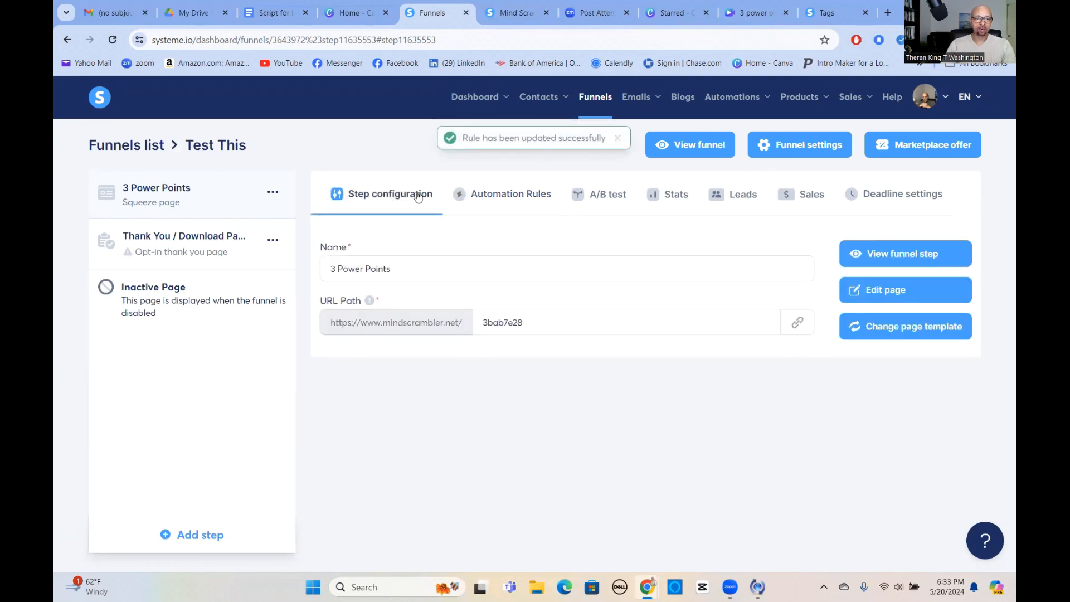
pyautogui.click(895, 254)
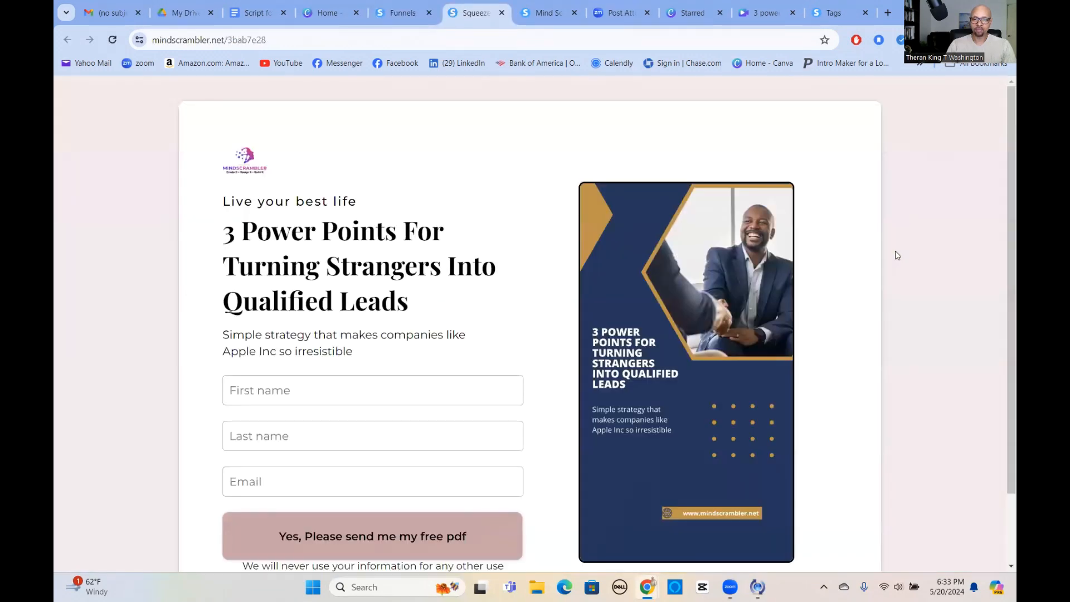
pyautogui.click(399, 13)
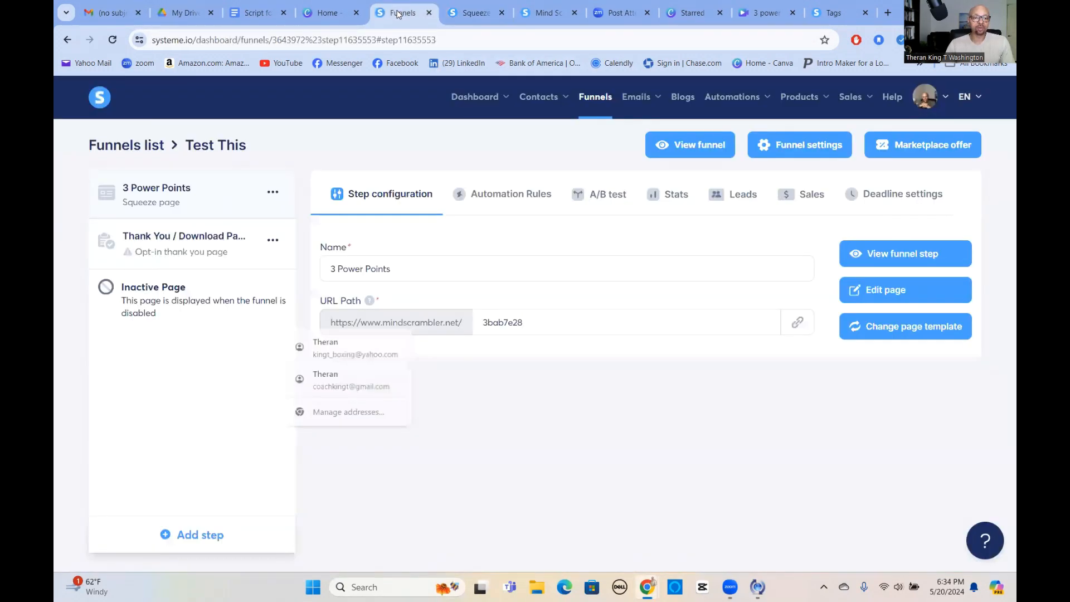
# Open the 3 Power Points page for editing, close the squeeze page preview and the Mind Scrambler site, and return to the editor.
pyautogui.click(893, 293)
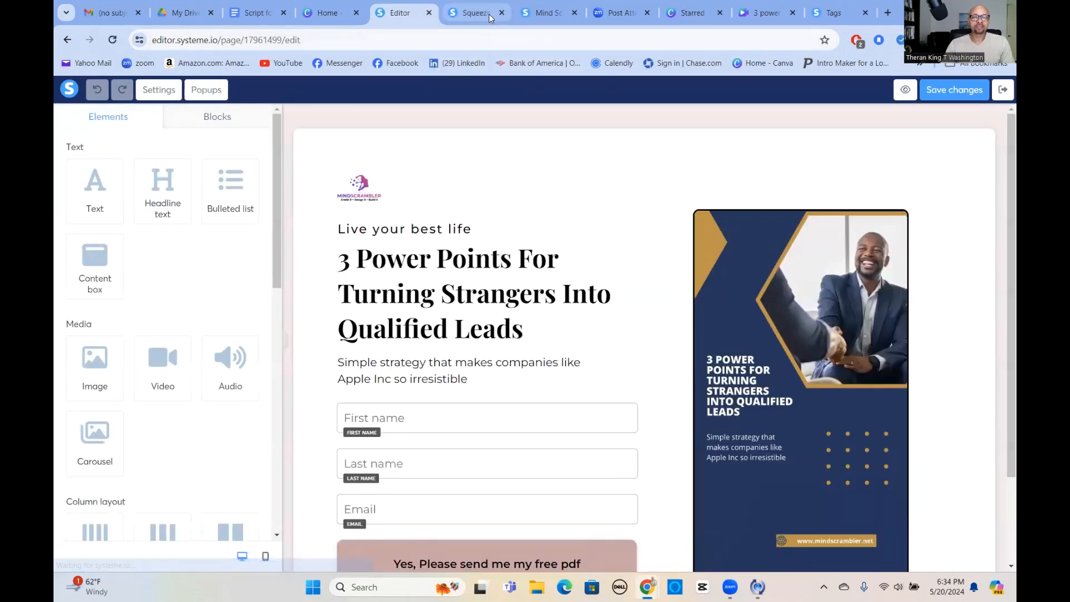
pyautogui.click(480, 13)
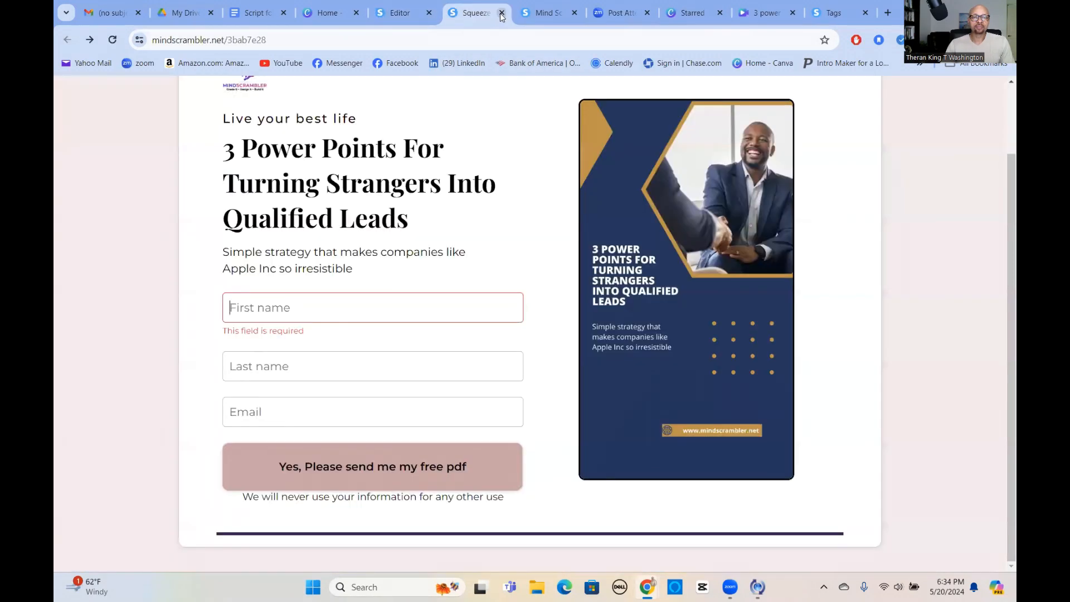
pyautogui.click(502, 13)
pyautogui.click(477, 14)
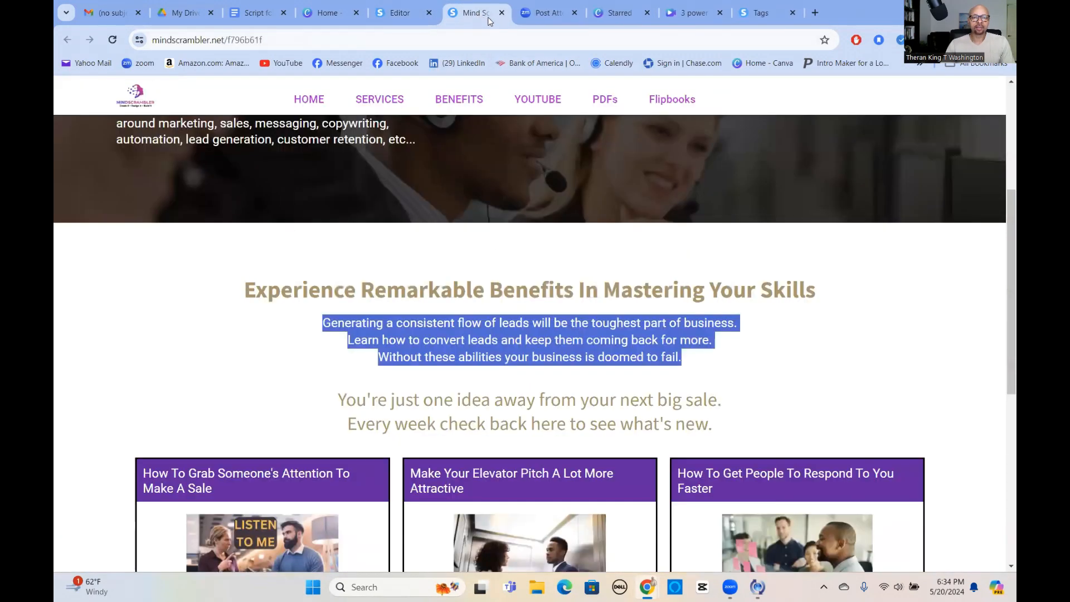
pyautogui.click(501, 13)
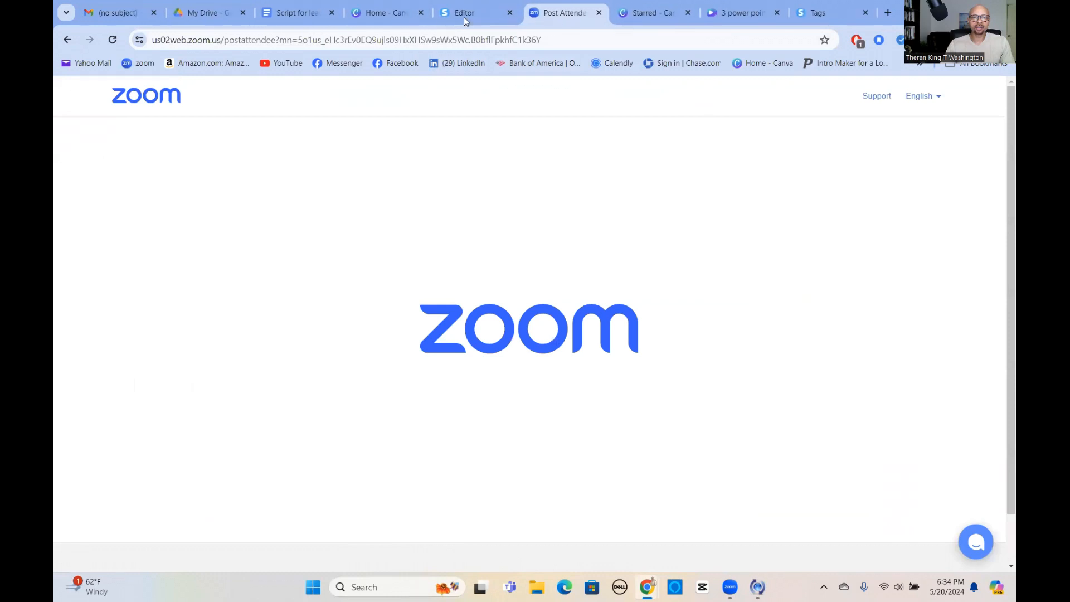
pyautogui.click(464, 13)
# Set the click action of the "Yes, Please send me my free pdf" button to Submit form, save the page and exit the editor.
pyautogui.scroll(-1, 618, 374)
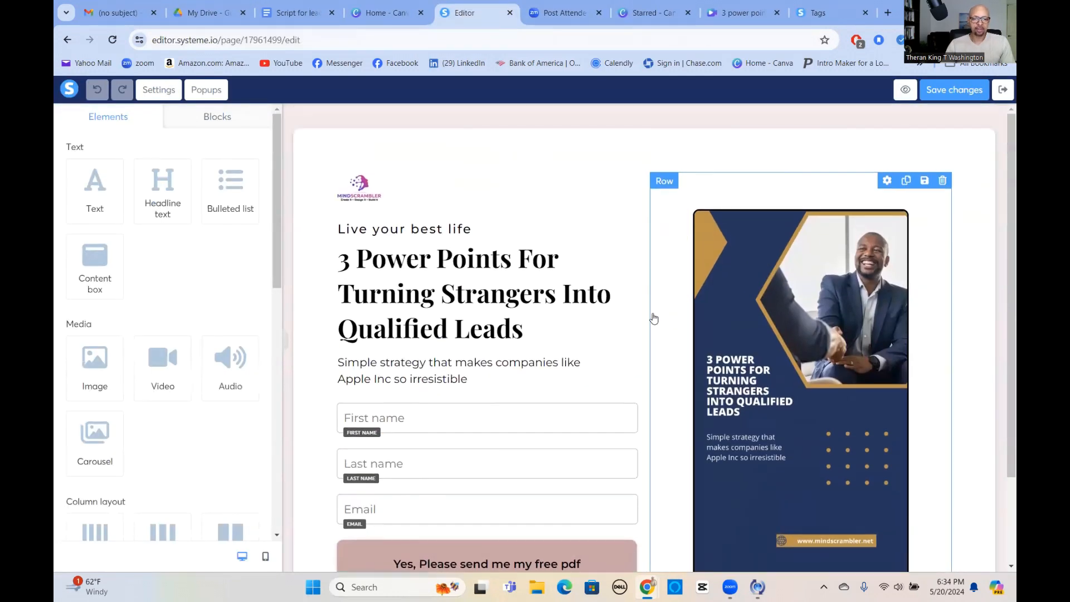
pyautogui.click(365, 501)
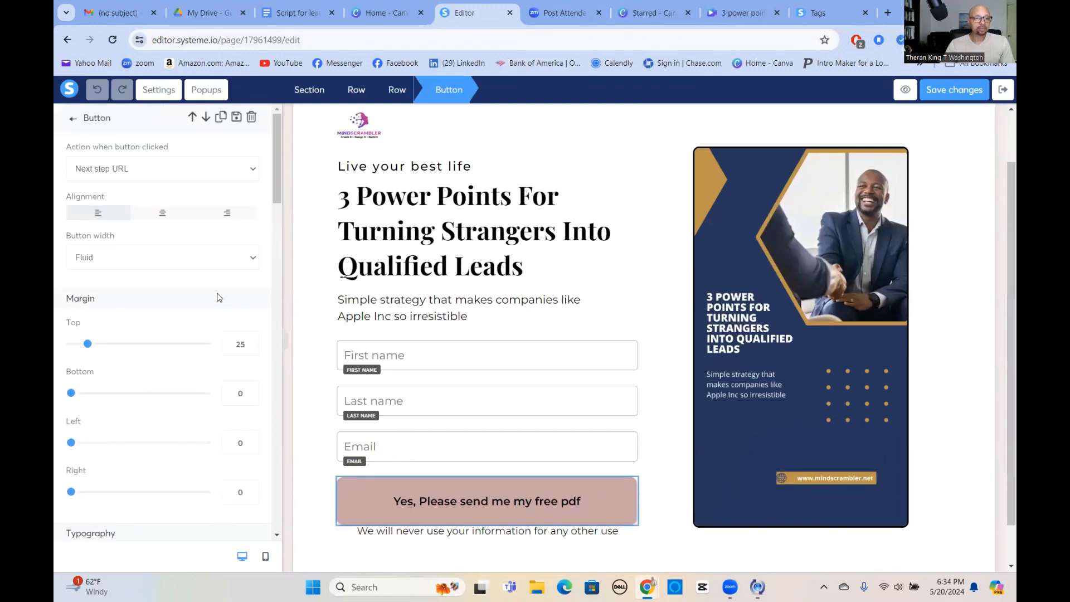
pyautogui.click(253, 170)
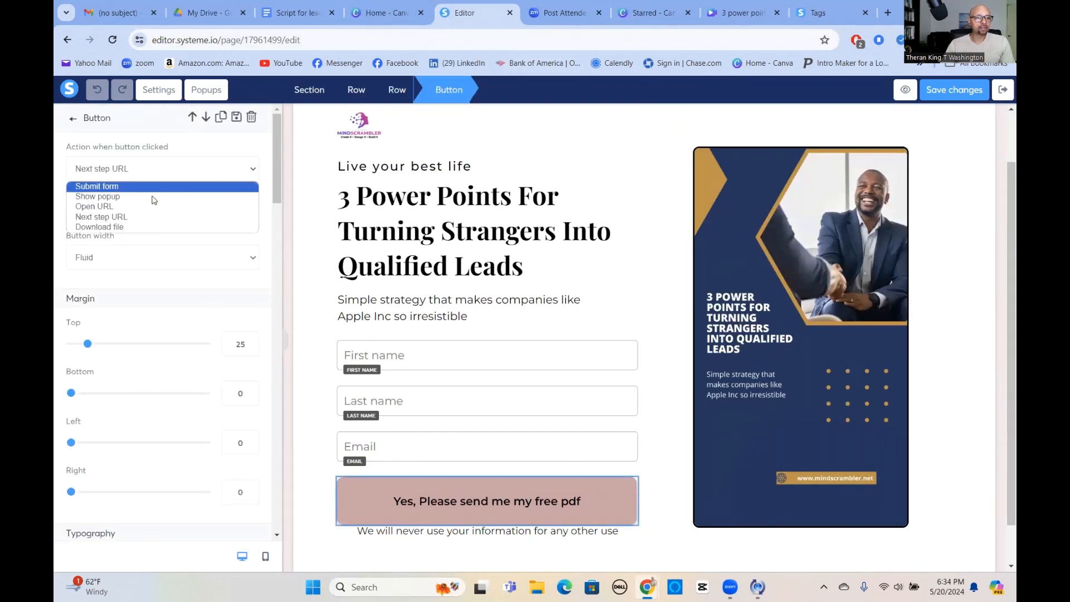
pyautogui.click(114, 187)
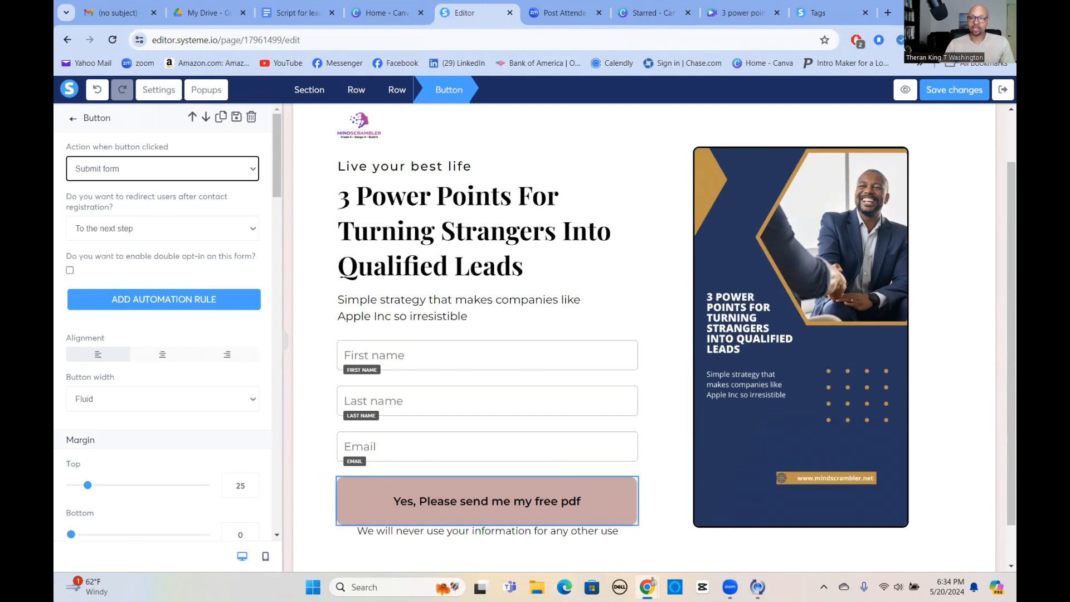
pyautogui.click(958, 98)
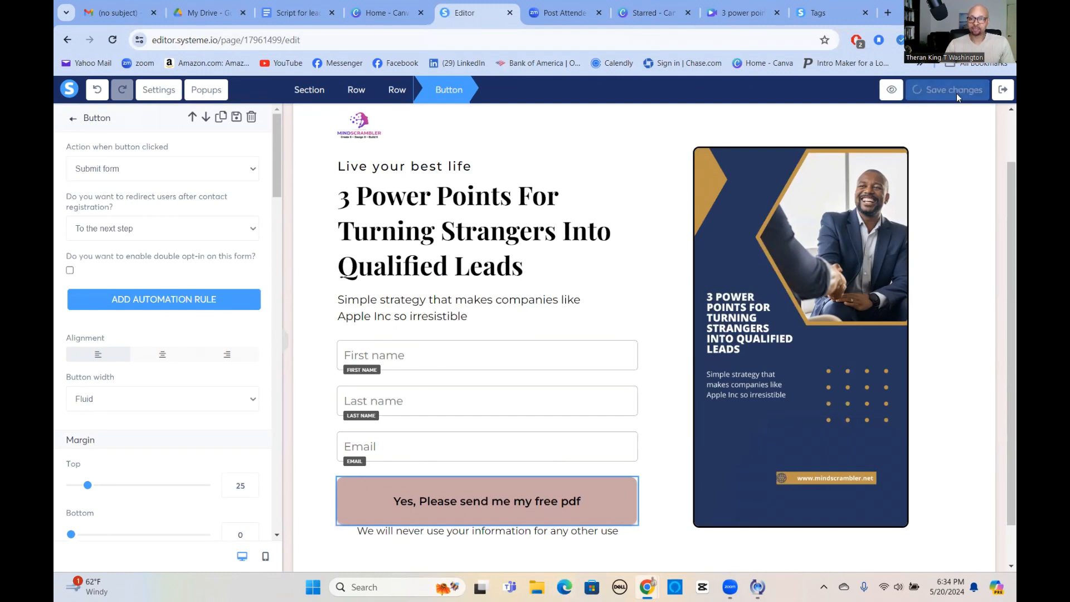
pyautogui.click(1003, 92)
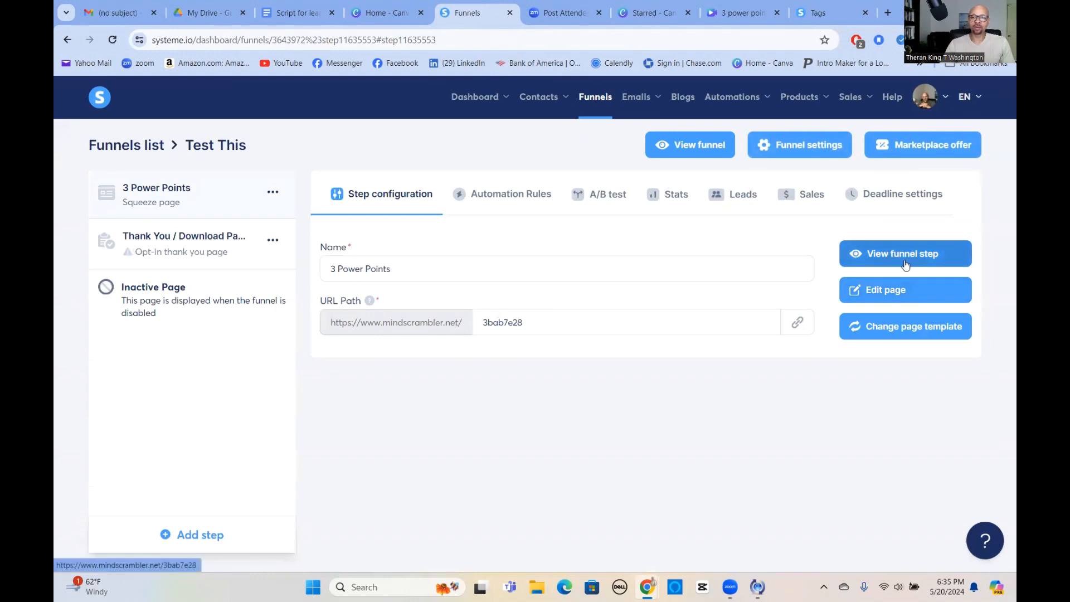
# View the live squeeze page, submit its form empty to test the required fields, and close the preview.
pyautogui.click(901, 255)
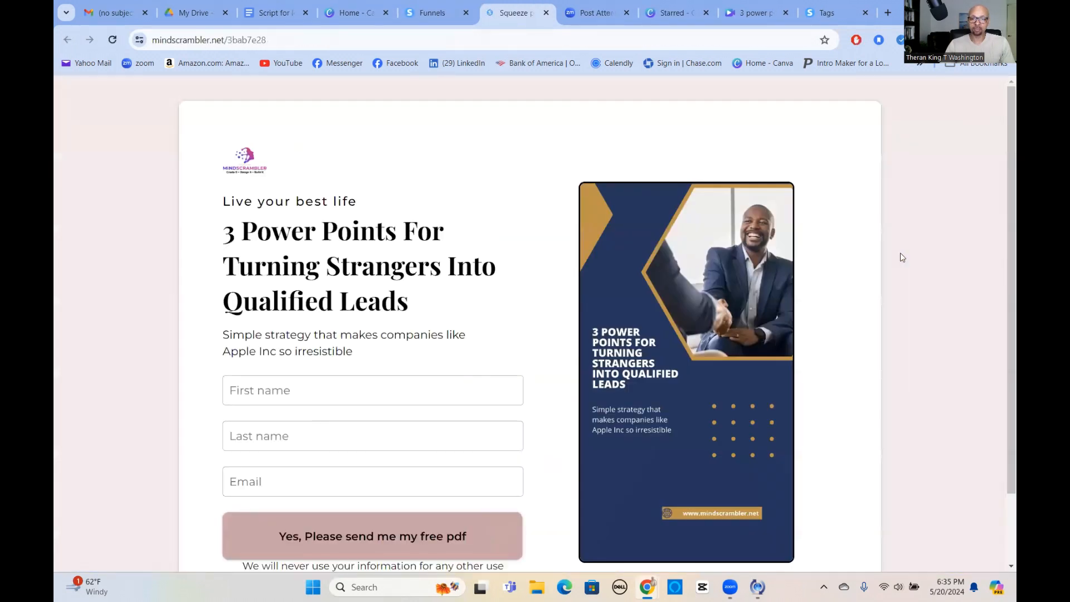
pyautogui.click(298, 536)
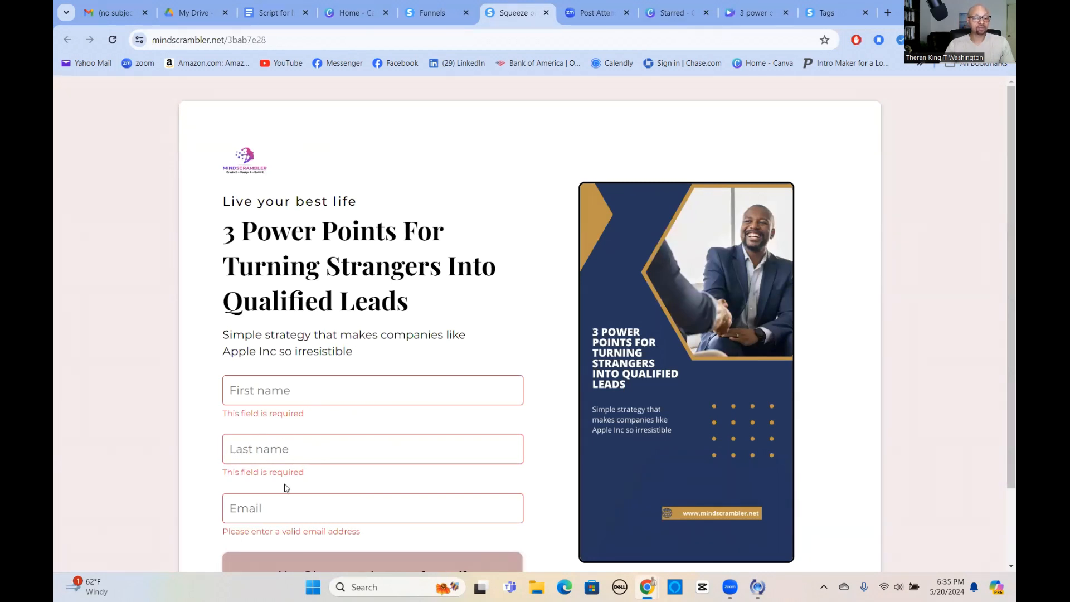
pyautogui.scroll(-2, 286, 489)
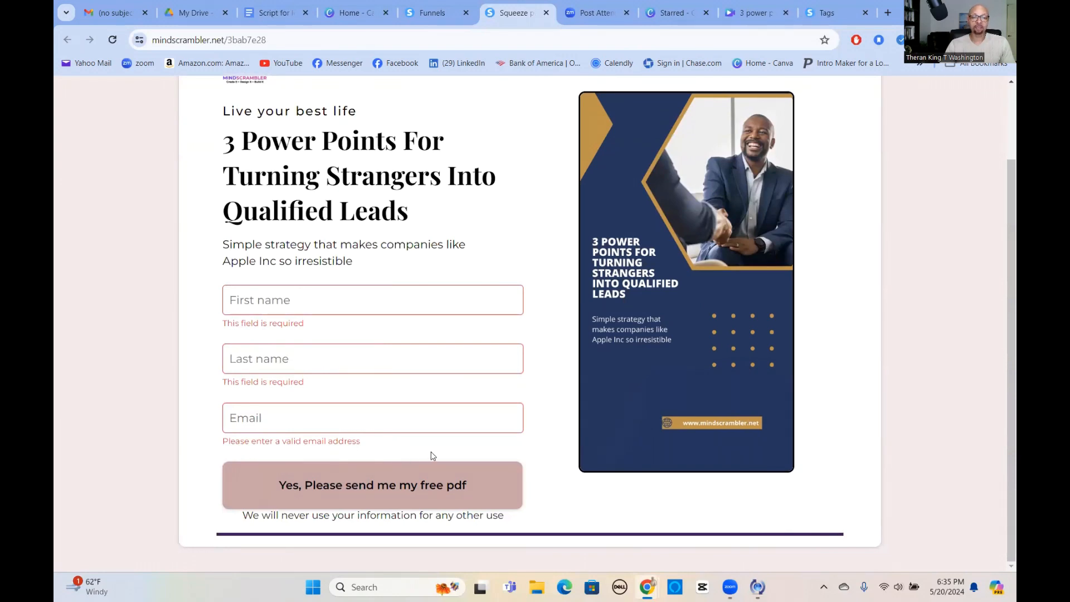
pyautogui.click(547, 13)
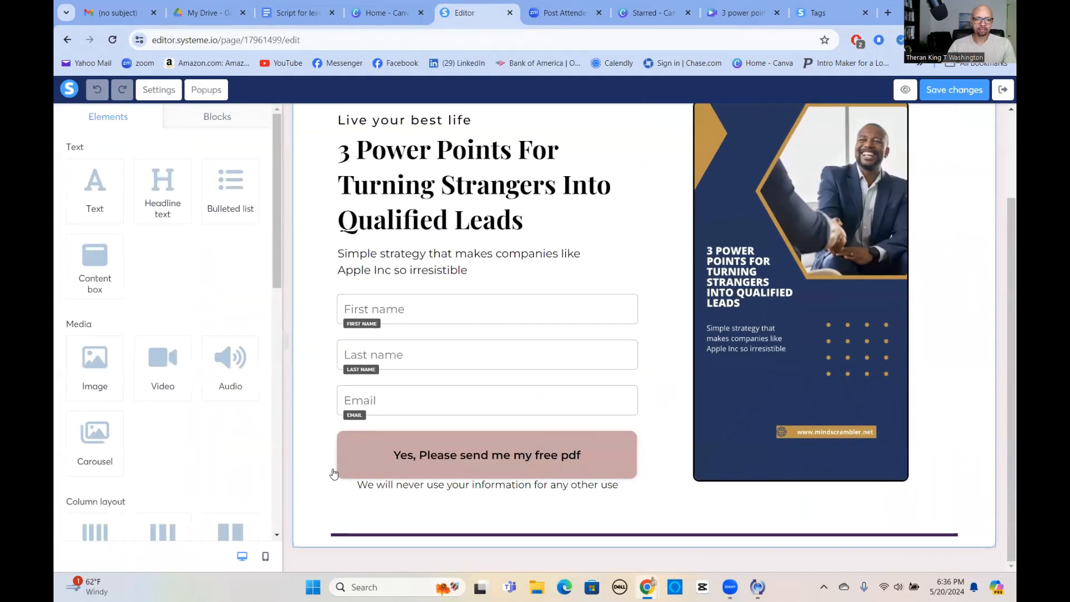
# Open the background color choices of the "Yes, Please send me my free pdf" button.
pyautogui.click(353, 461)
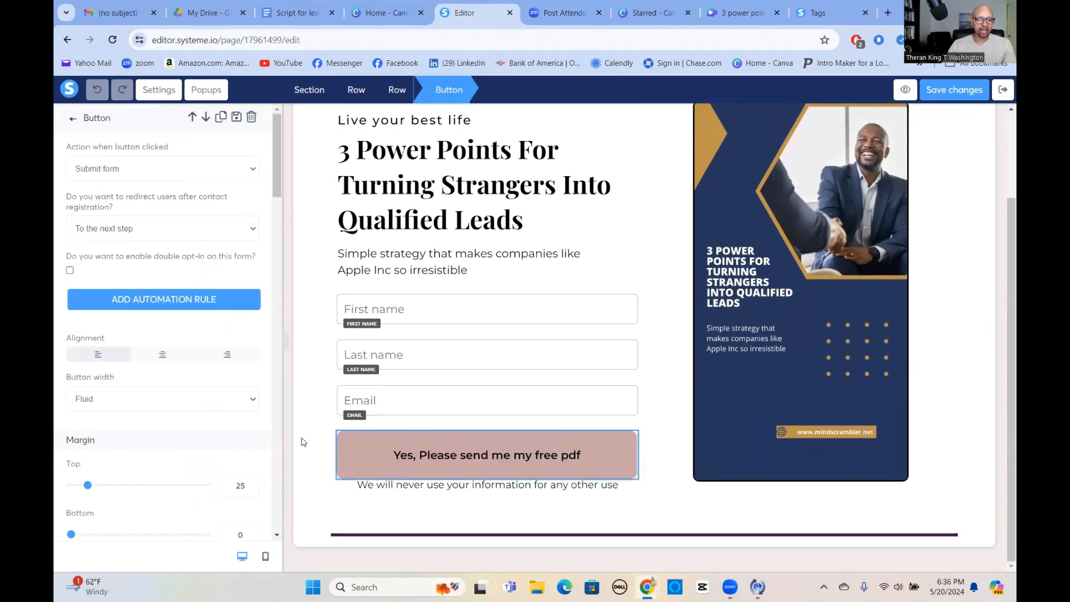
pyautogui.scroll(-12, 208, 394)
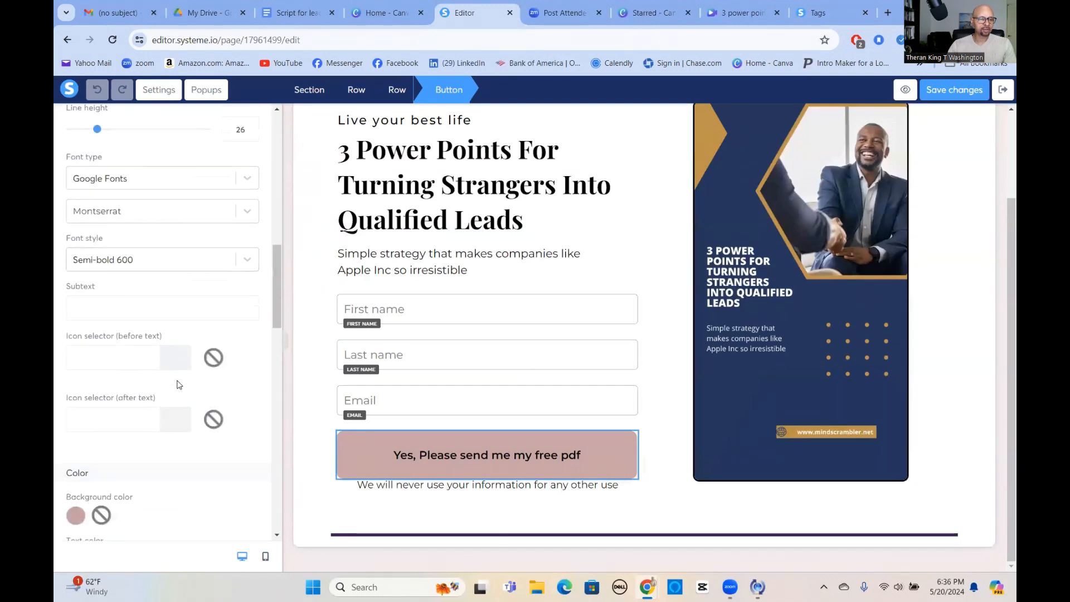
pyautogui.scroll(-3, 179, 385)
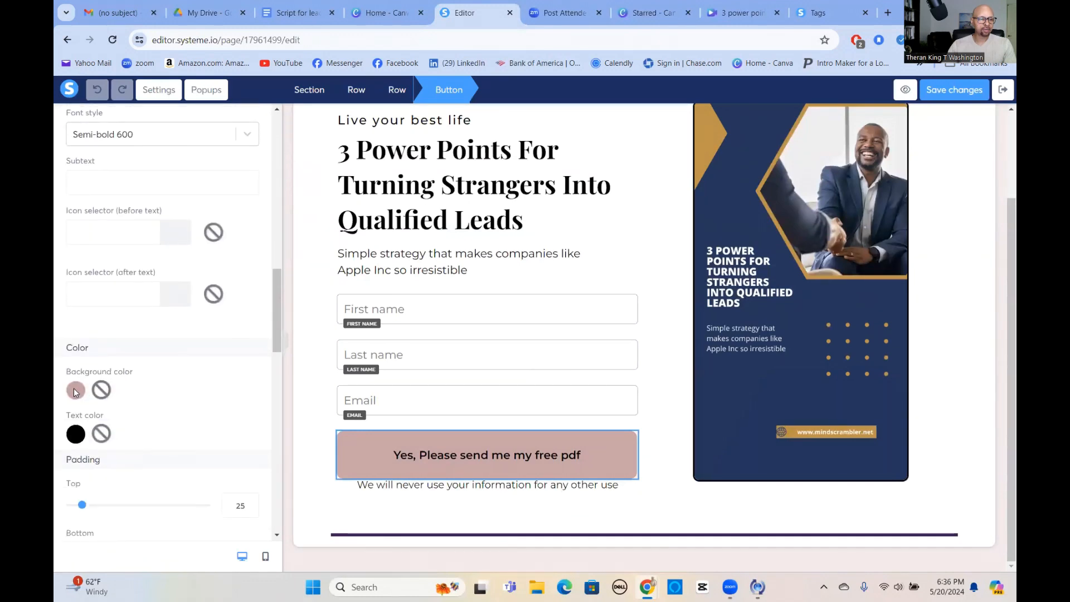
pyautogui.click(76, 390)
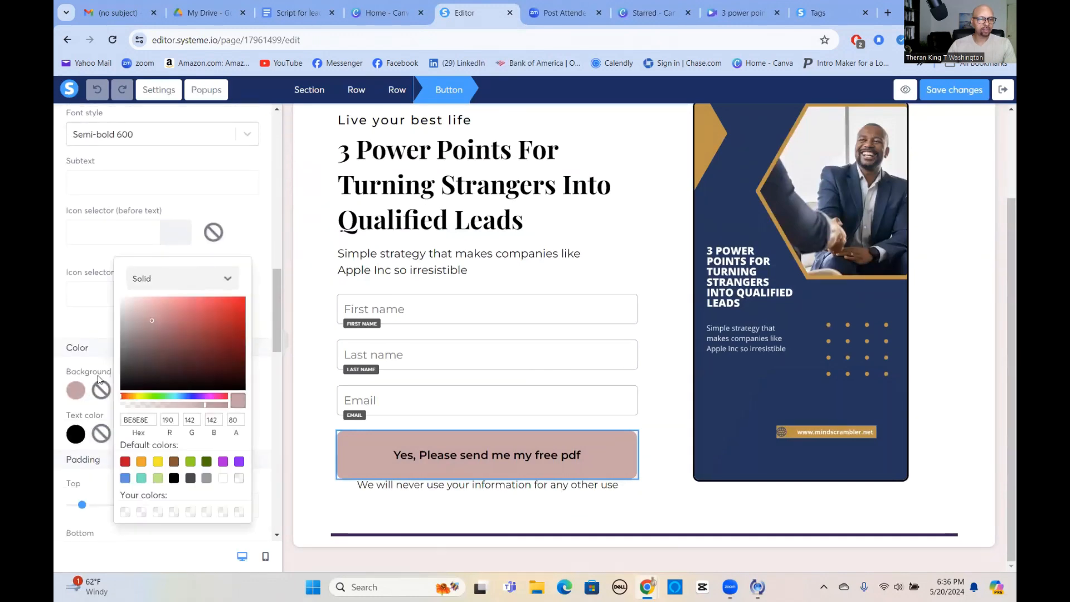
# Try several dark purple shades, ending with 491B70, as the form button's background color.
pyautogui.click(239, 462)
pyautogui.click(190, 342)
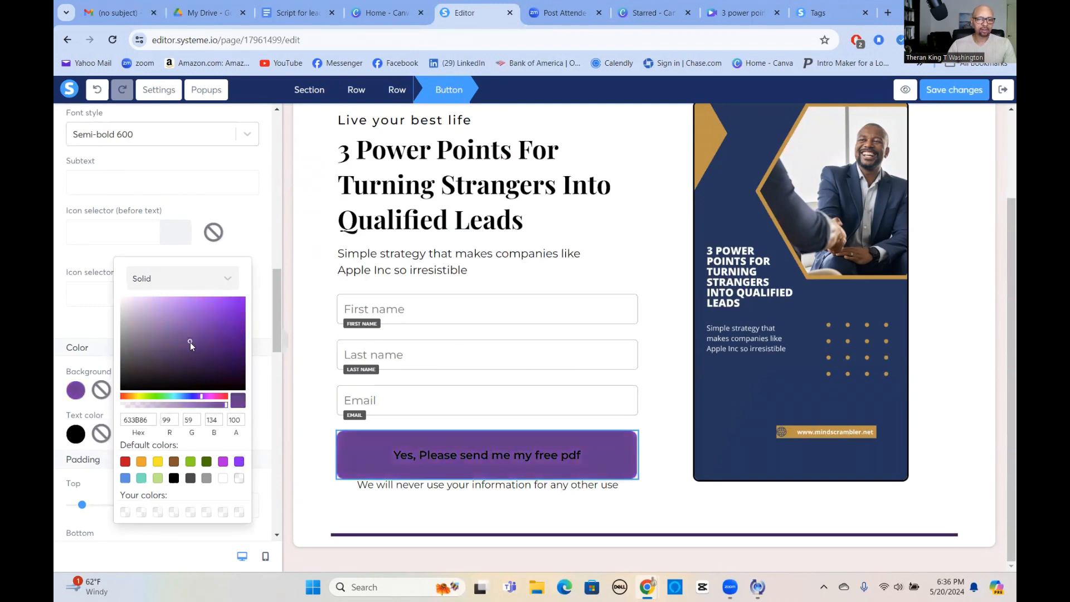
pyautogui.click(192, 354)
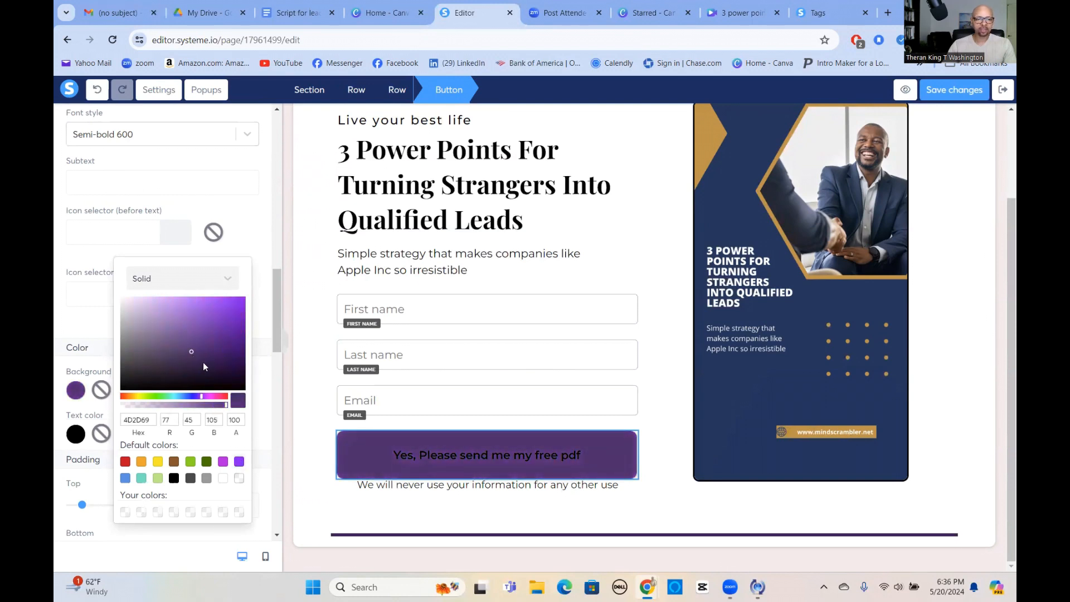
pyautogui.click(206, 359)
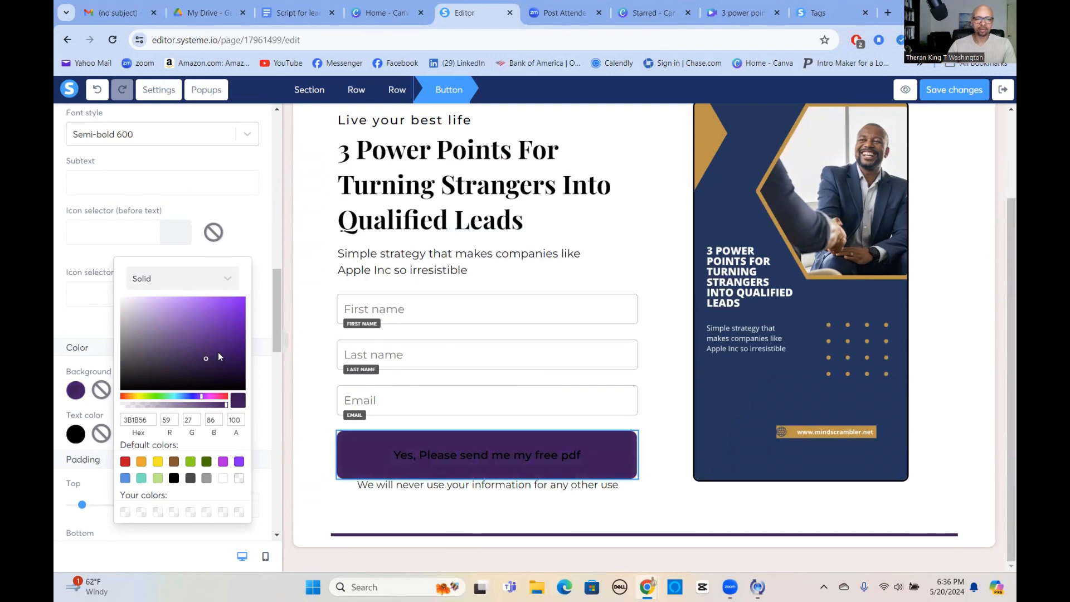
pyautogui.click(219, 353)
pyautogui.click(212, 341)
pyautogui.click(215, 349)
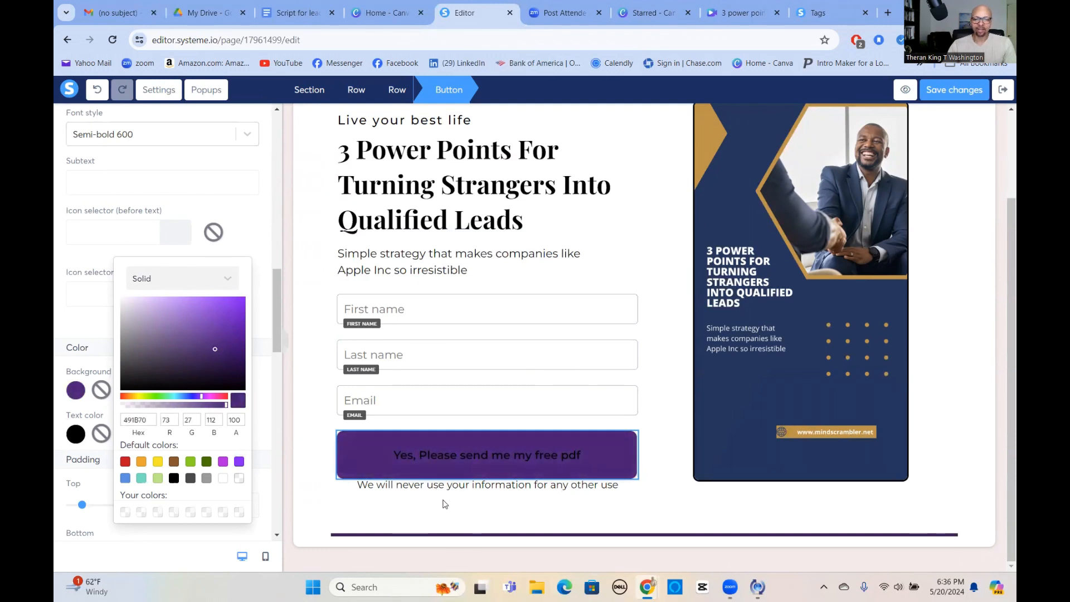
# Set the form button's background to the golden brown 946921, starting from the default orange, and deselect the button.
pyautogui.click(141, 462)
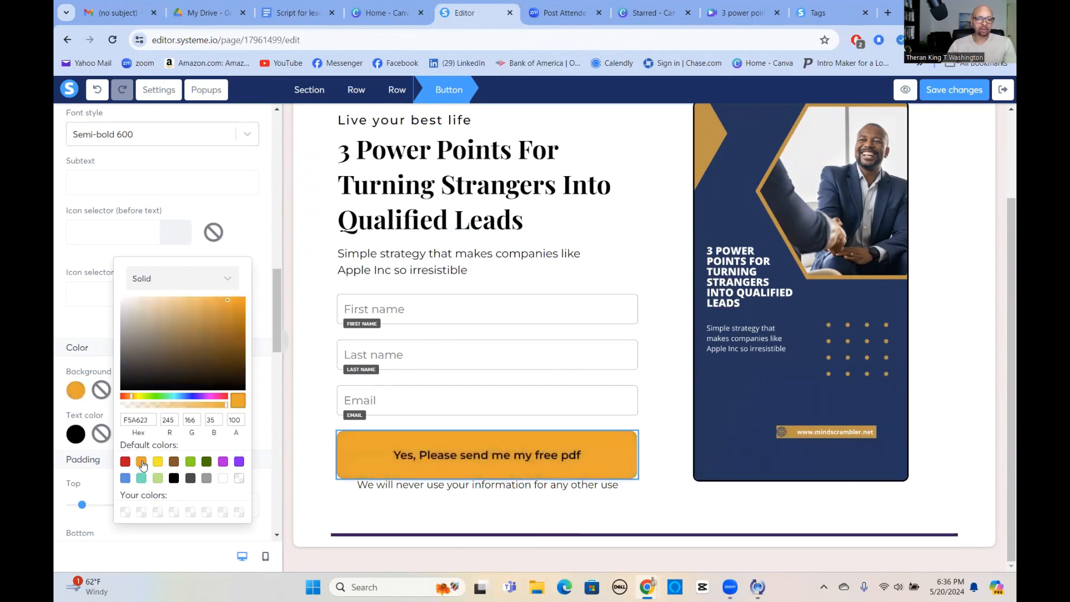
pyautogui.click(217, 335)
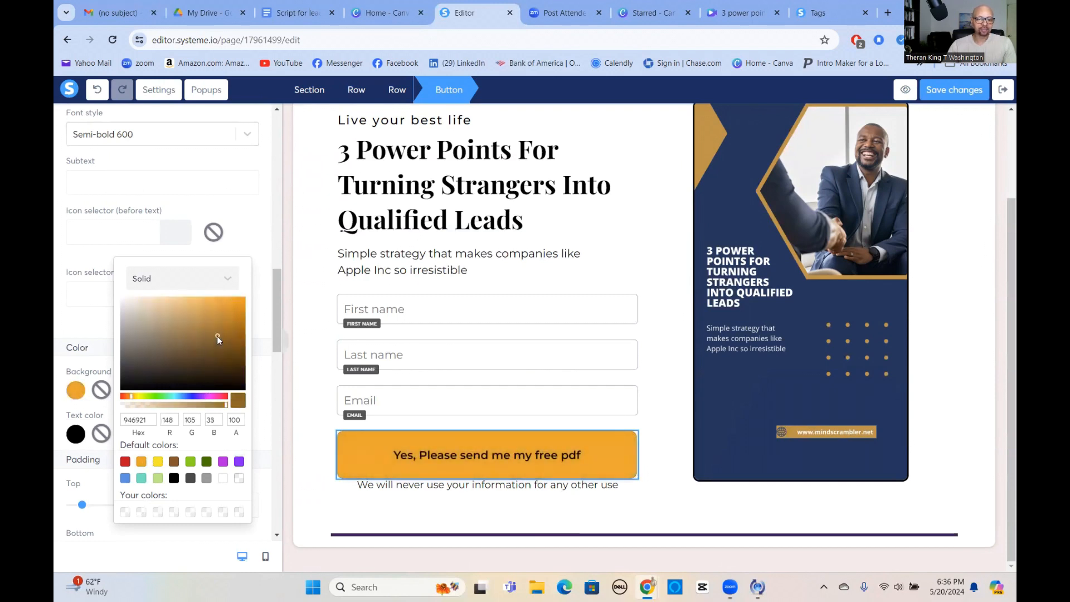
pyautogui.click(659, 470)
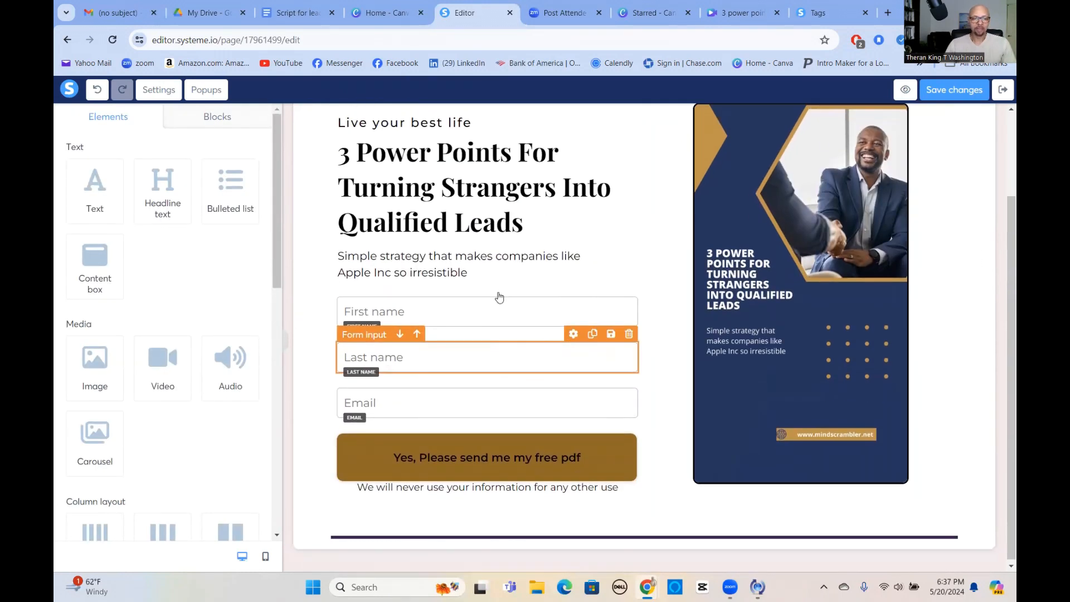
# Change the squeeze page's SEO title to "3 Power Points" in the page settings.
pyautogui.click(160, 94)
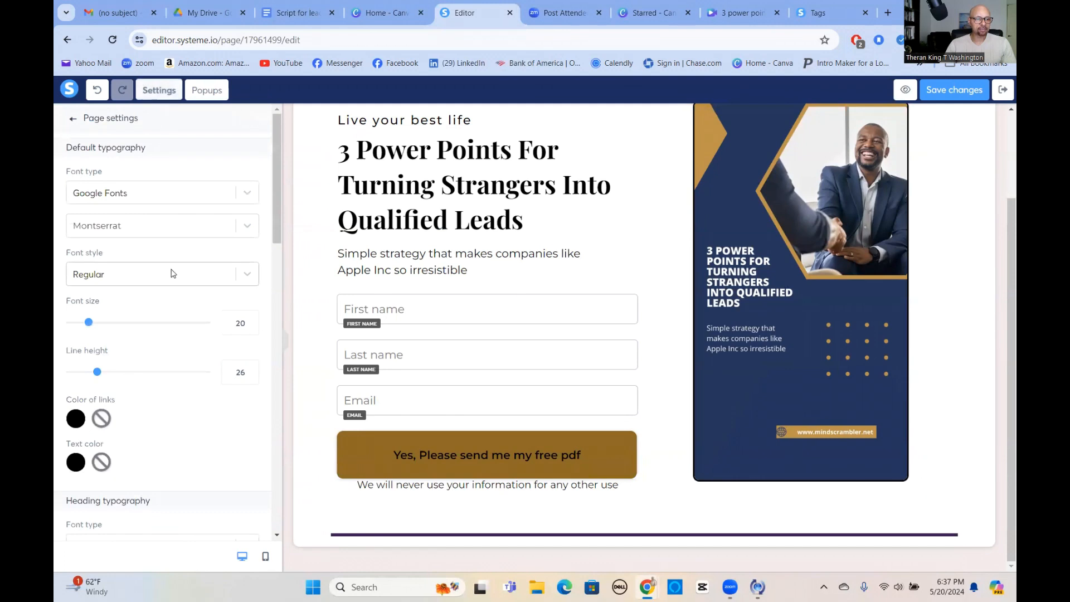
pyautogui.scroll(-8, 171, 290)
pyautogui.scroll(-1, 173, 306)
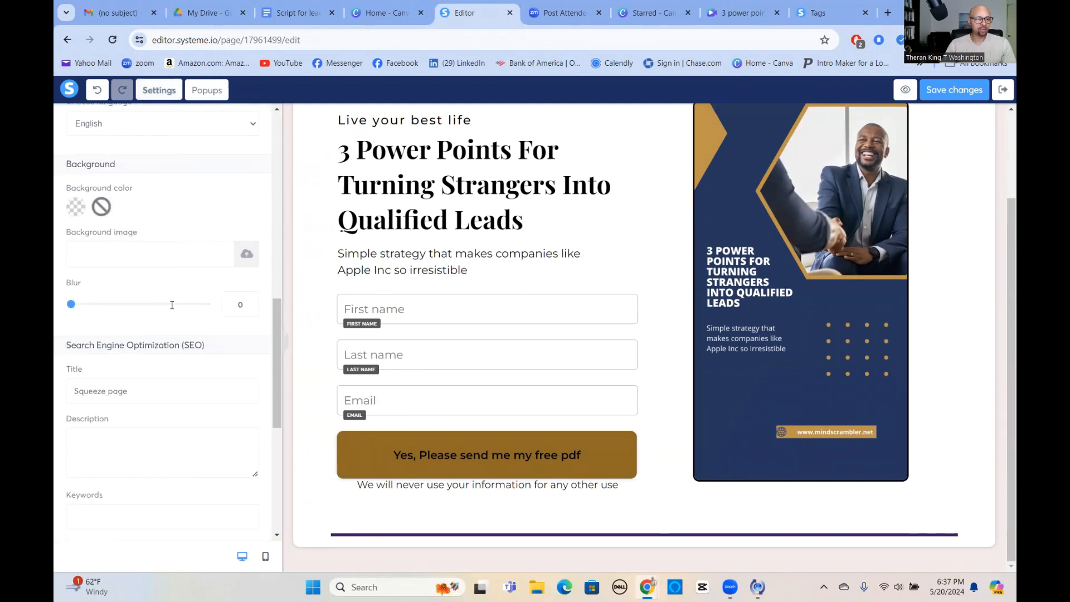
pyautogui.scroll(-3, 103, 252)
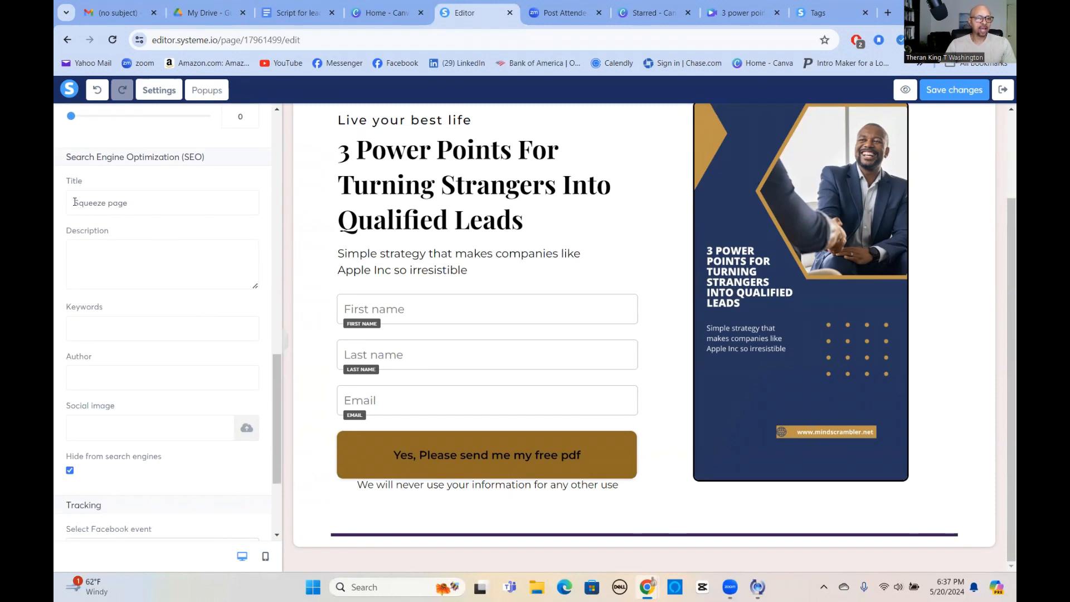
pyautogui.moveTo(75, 202); pyautogui.dragTo(143, 203)
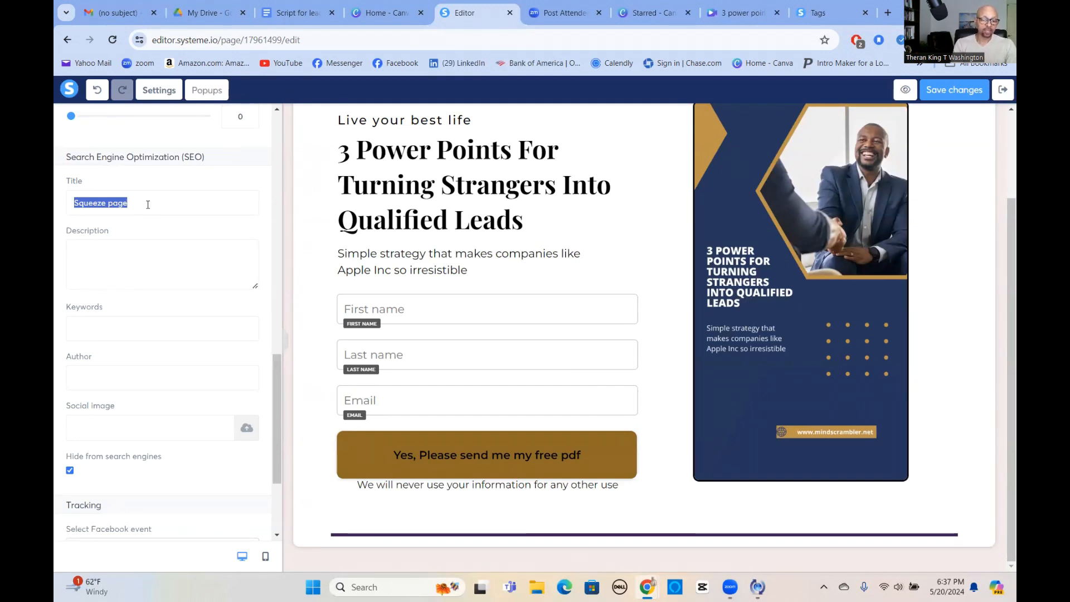
pyautogui.write('3 Po')
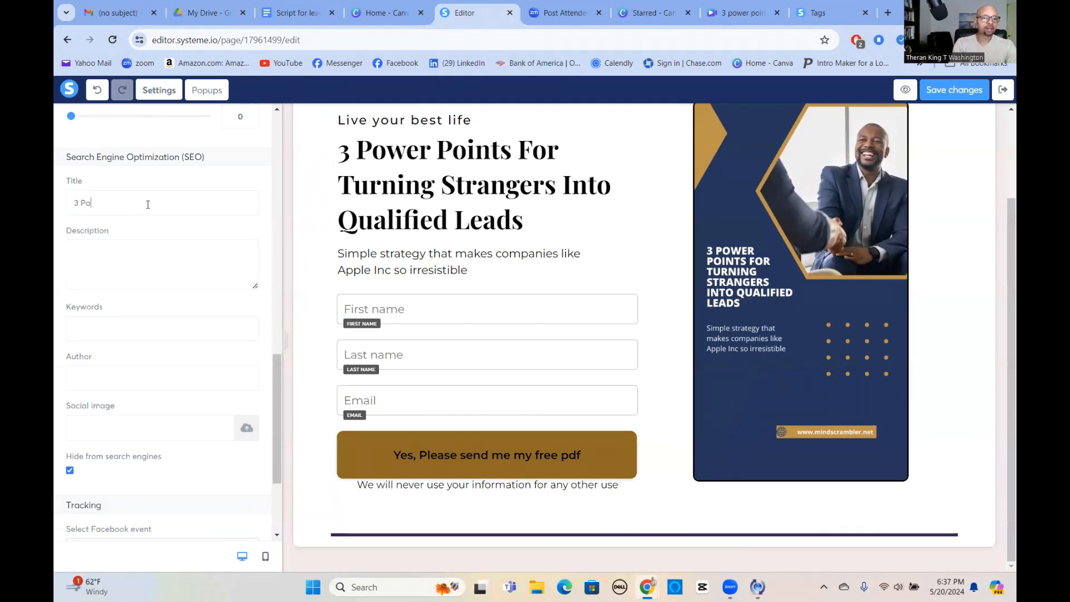
pyautogui.write('wer Points')
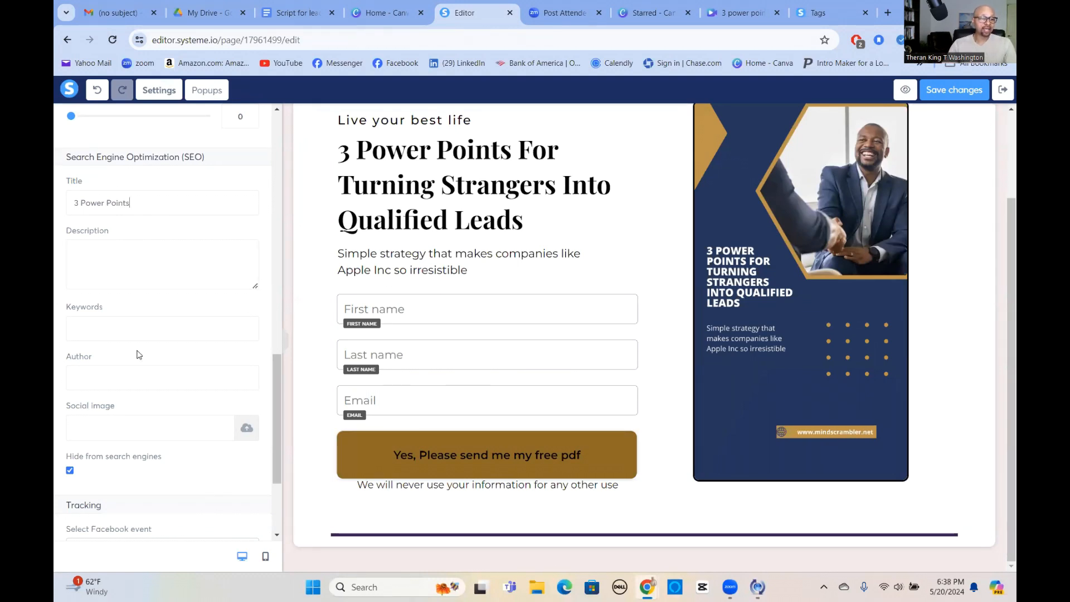
# Insert the existing file Backgroundfor30minuteconsultation.png as the page's social image.
pyautogui.click(247, 429)
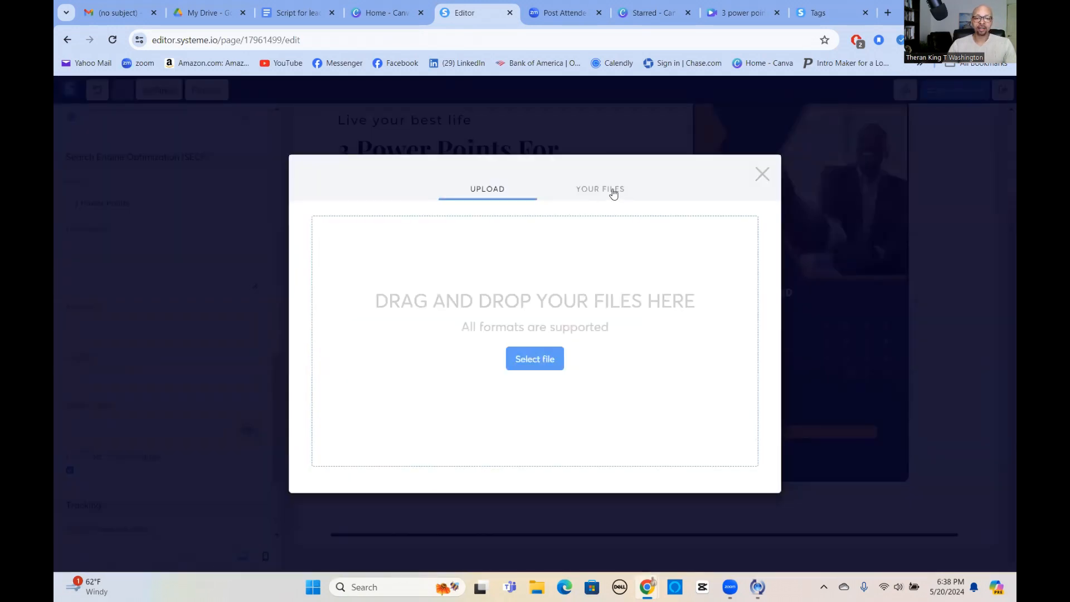
pyautogui.click(613, 190)
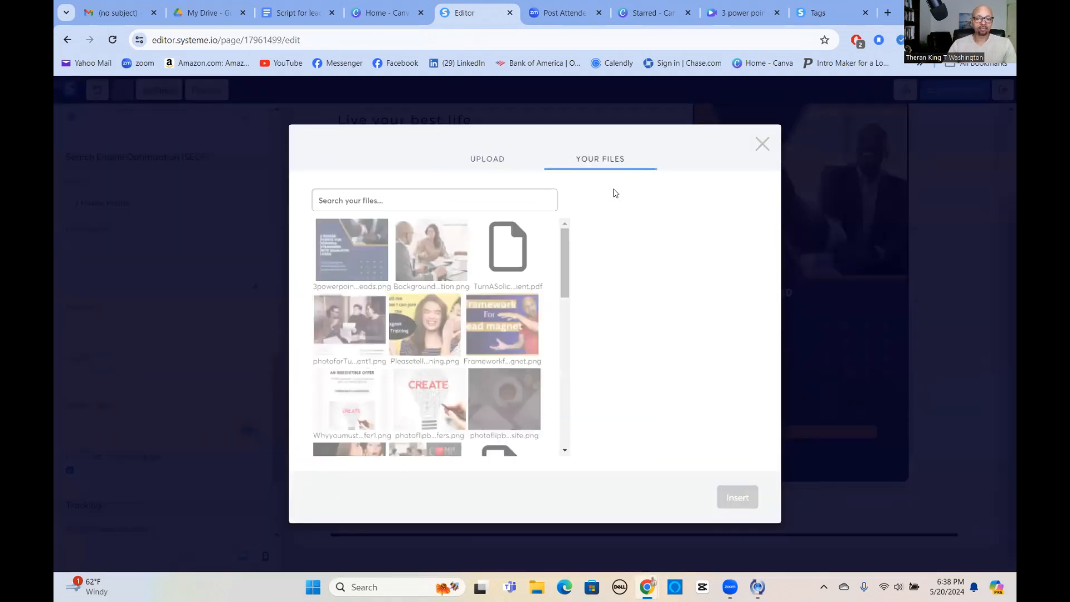
pyautogui.click(433, 259)
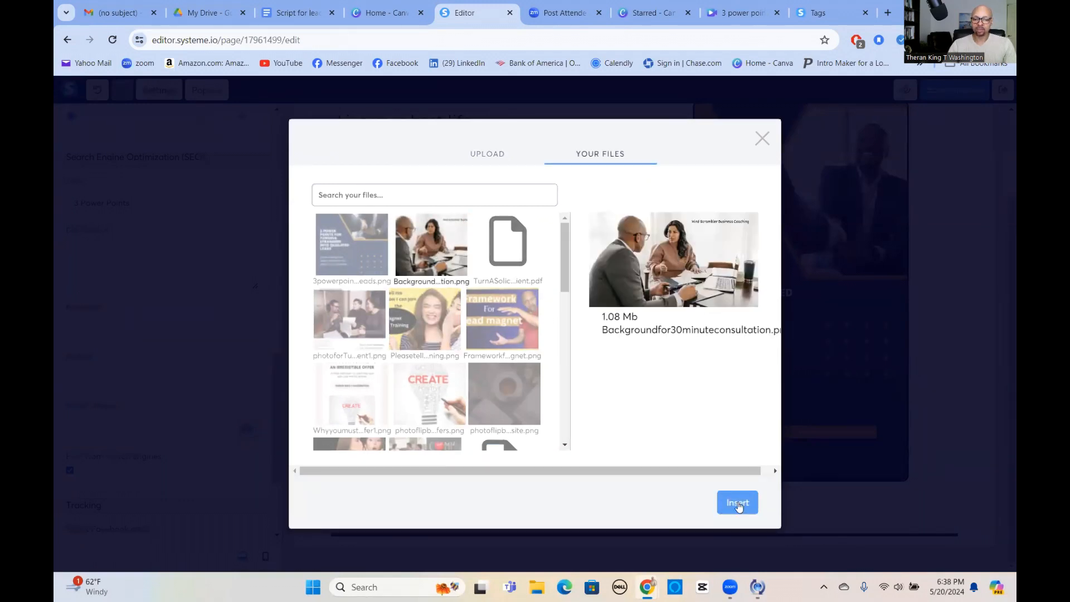
pyautogui.click(739, 504)
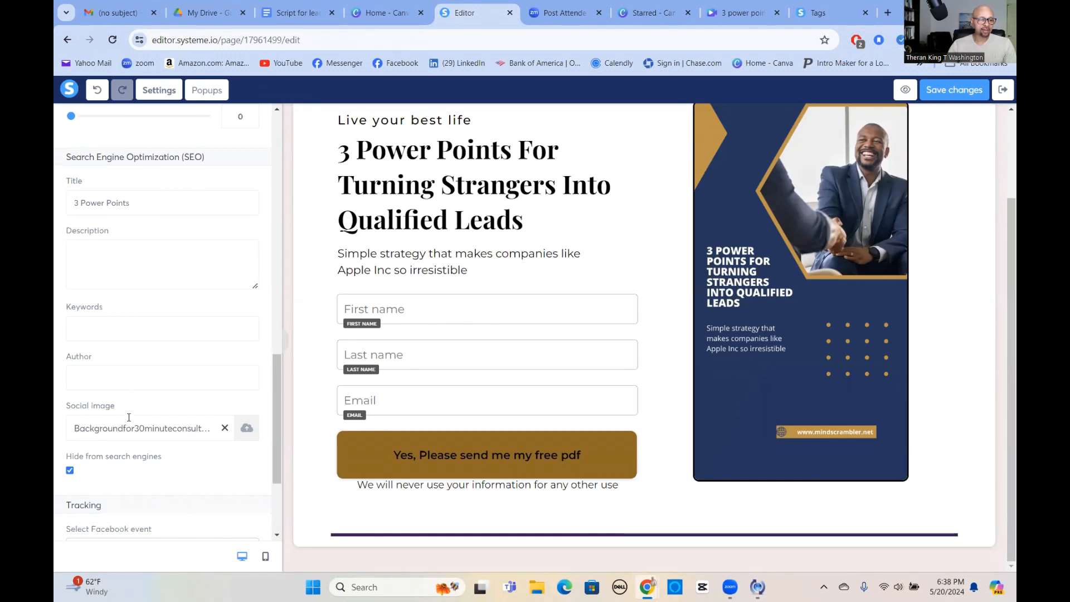
# Look over the remaining page settings, save the squeeze page changes and exit the editor.
pyautogui.scroll(-3, 172, 427)
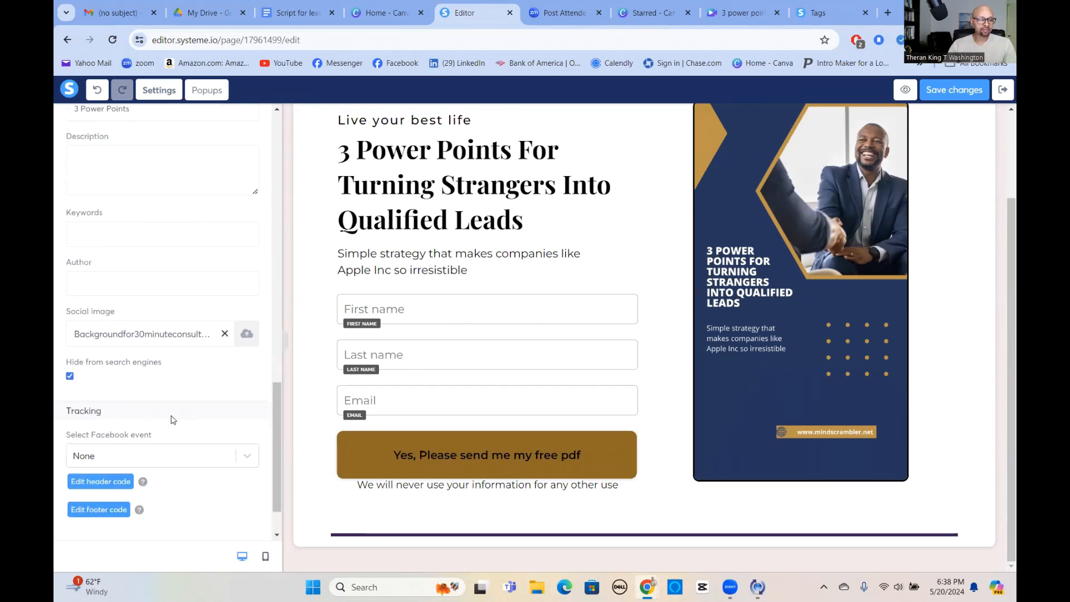
pyautogui.scroll(10, 167, 407)
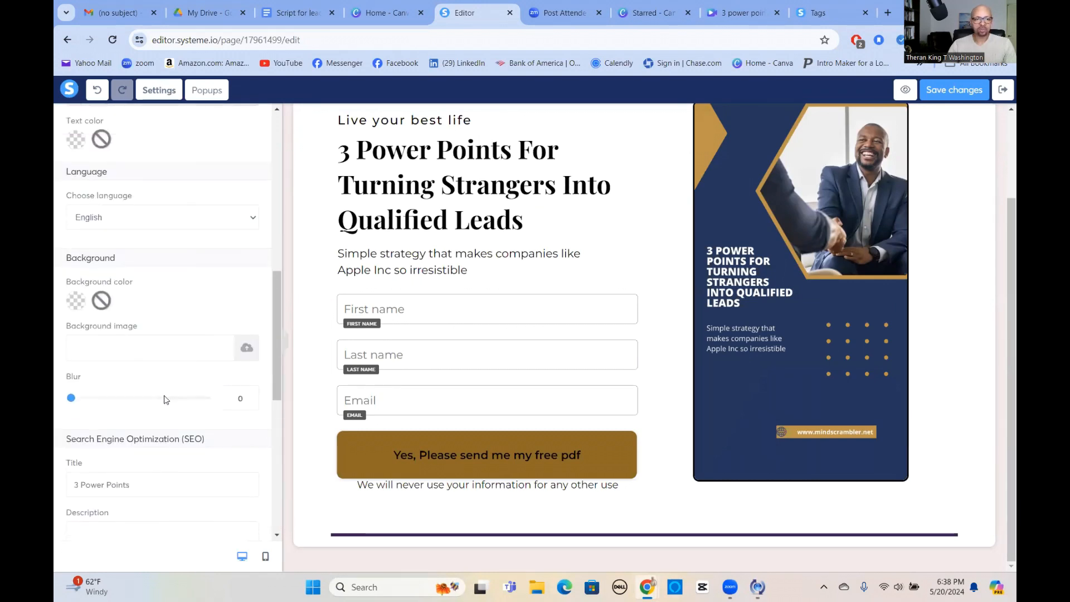
pyautogui.click(953, 91)
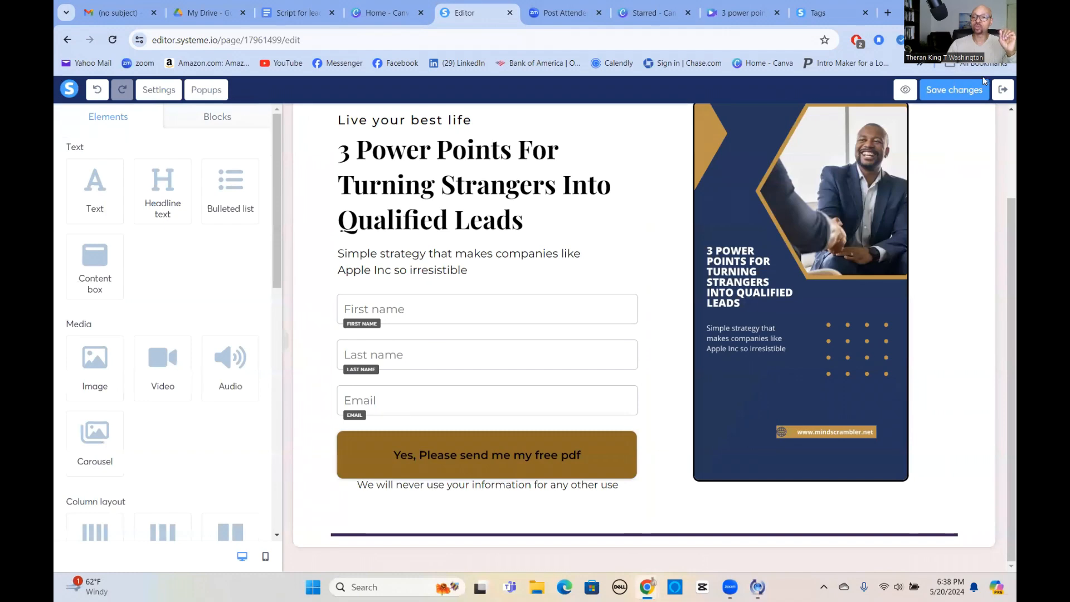
pyautogui.click(1003, 89)
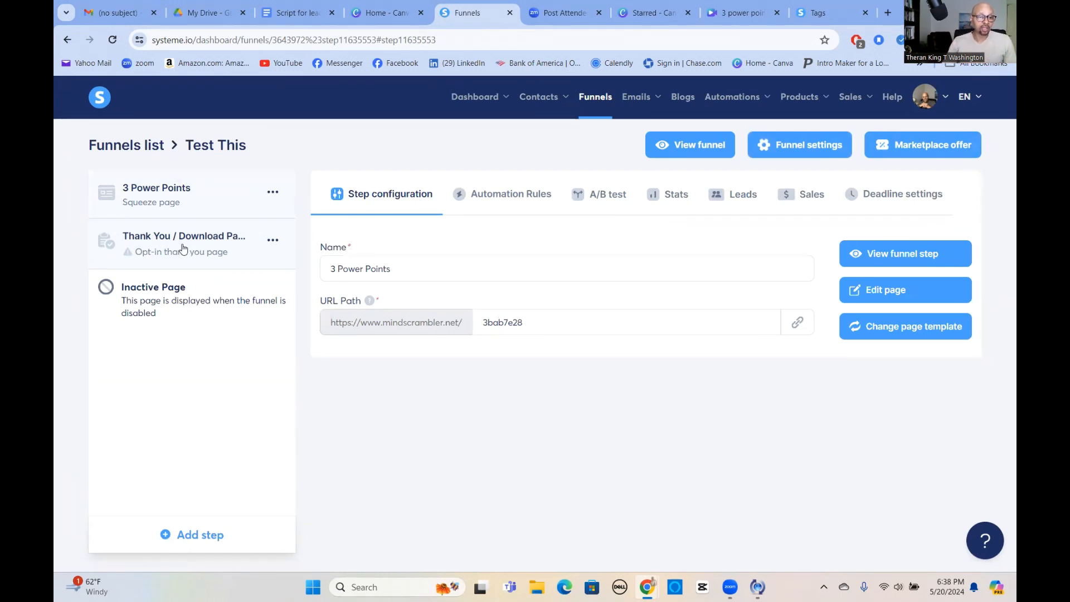
# Apply the "Thanks! You're Awsome!" template to the Thank You / Download Page step of the funnel.
pyautogui.click(184, 249)
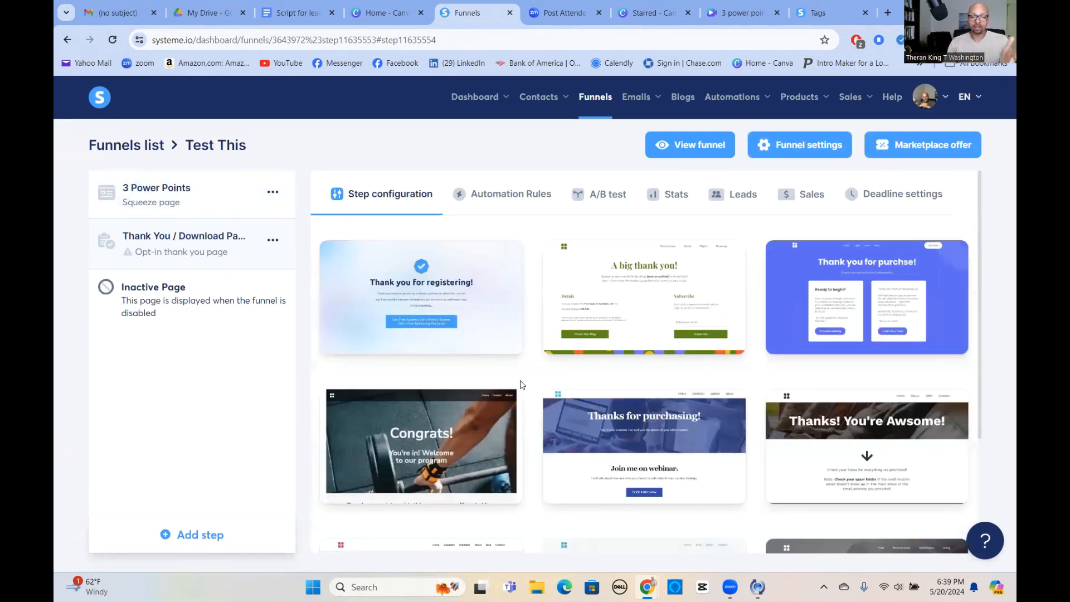
pyautogui.moveTo(916, 402)
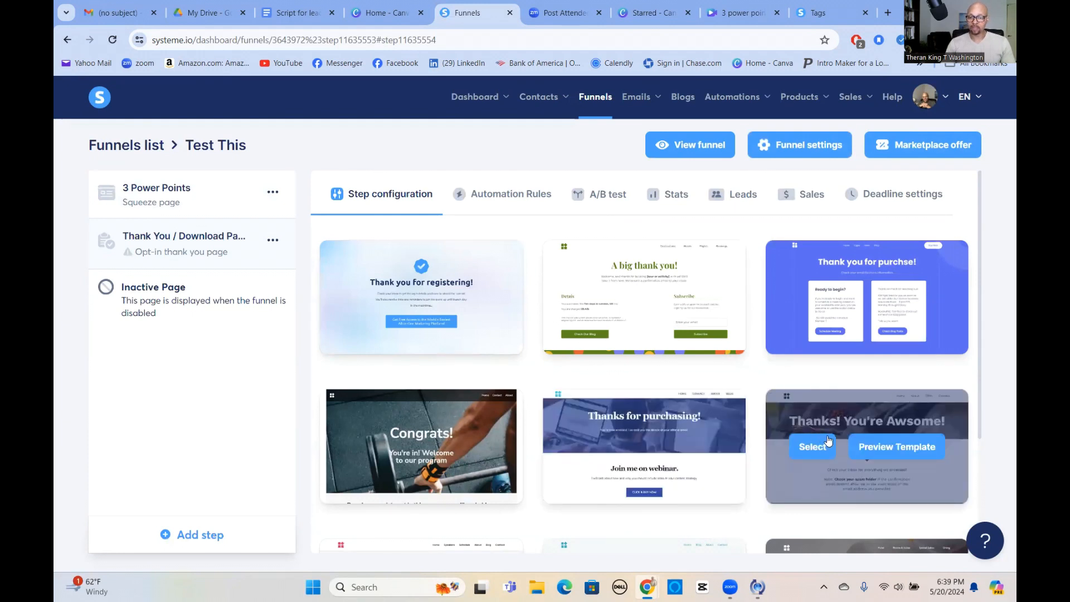
pyautogui.click(812, 447)
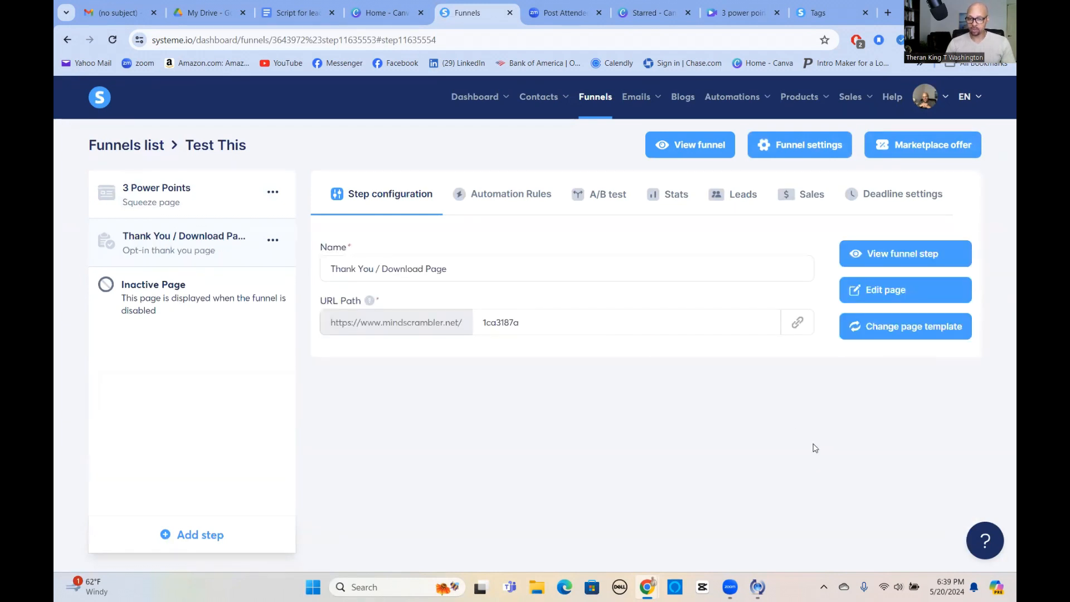
# Open the Thank You / Download Page for editing and delete its header section with the logo and navigation links.
pyautogui.click(892, 290)
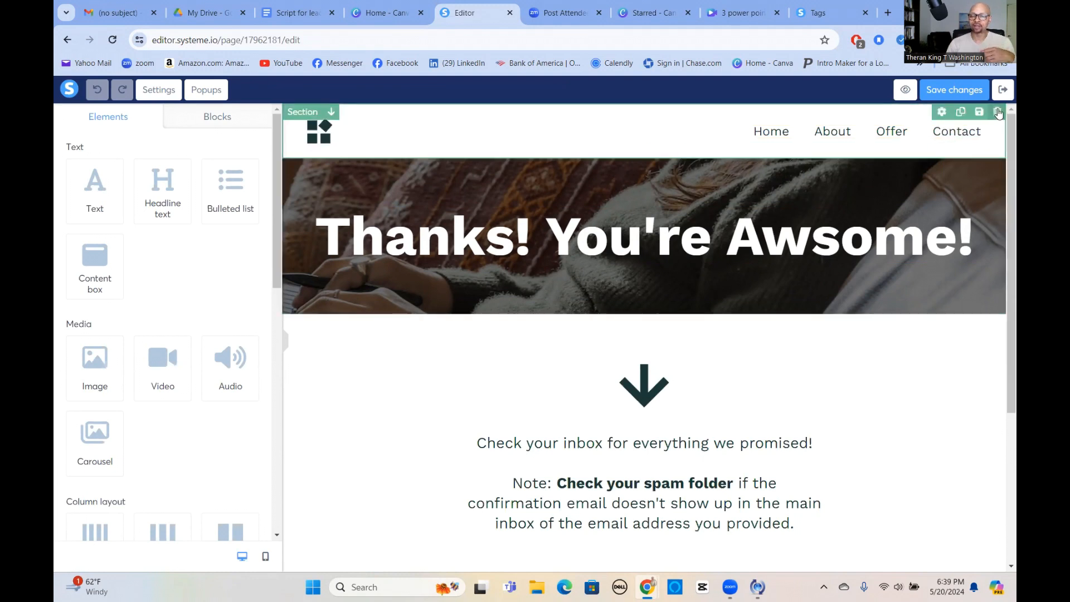
pyautogui.click(999, 112)
pyautogui.click(590, 117)
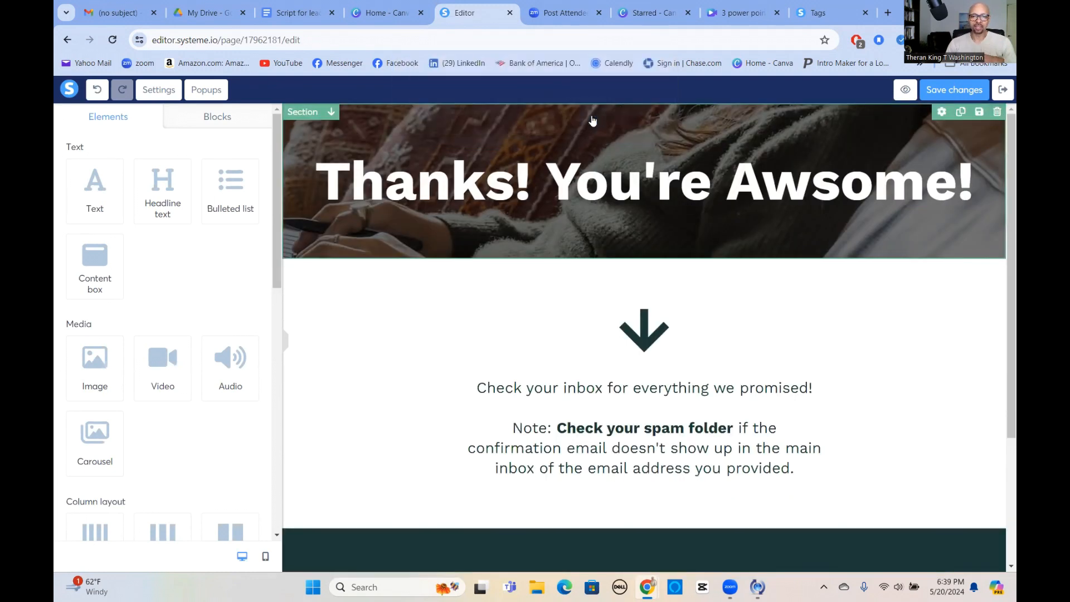
# Replace the background image of the "Thanks! You're Awsome!" section with the existing file Backgroundfor30minuteconsultation.png.
pyautogui.click(990, 130)
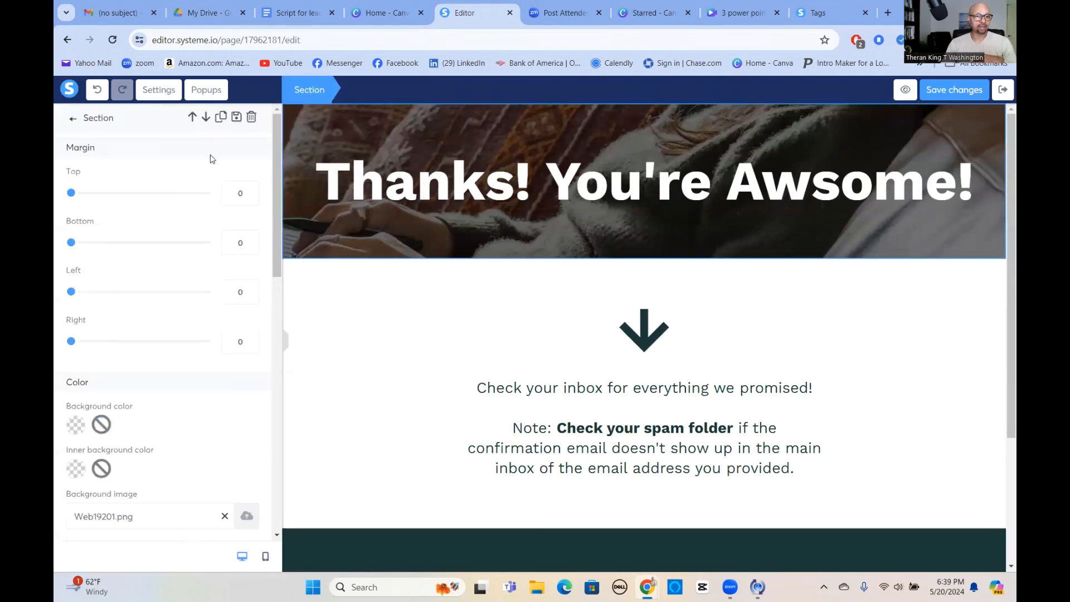
pyautogui.scroll(-3, 104, 315)
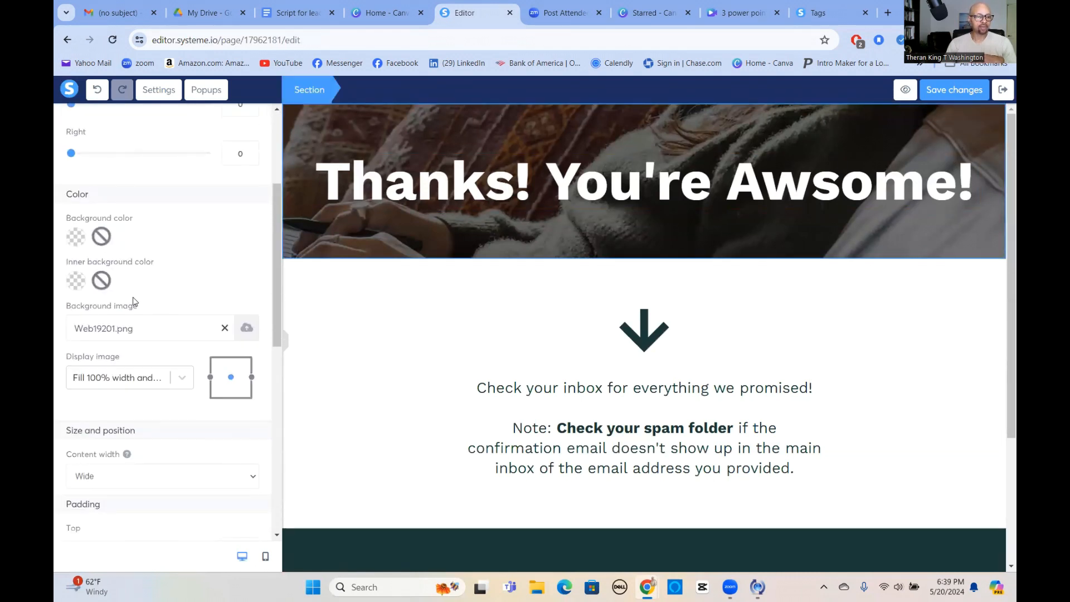
pyautogui.click(247, 328)
pyautogui.click(611, 168)
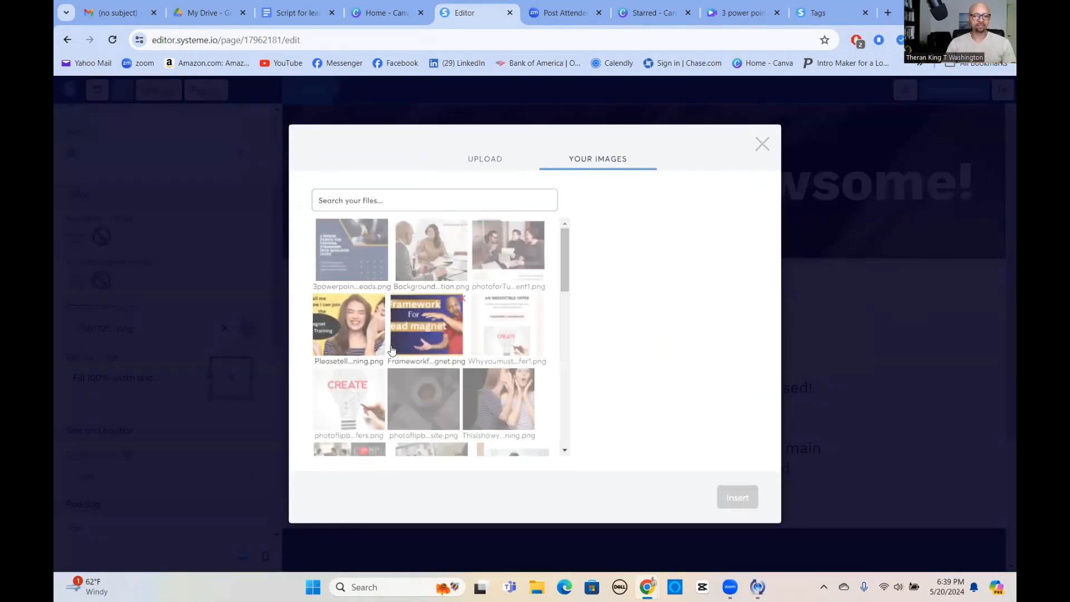
pyautogui.scroll(-3, 413, 331)
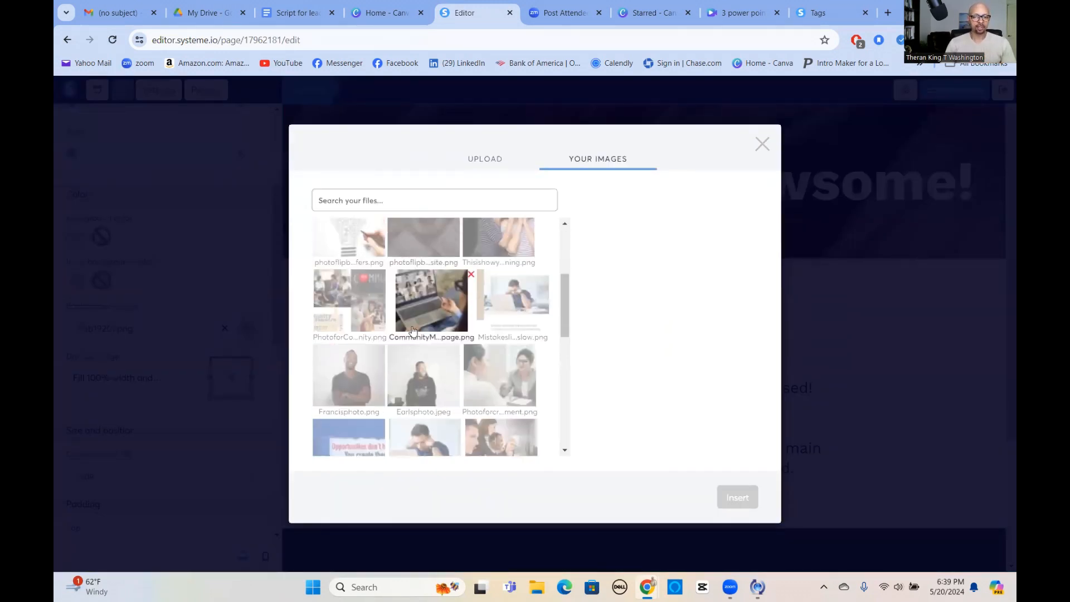
pyautogui.scroll(3, 413, 331)
pyautogui.click(428, 258)
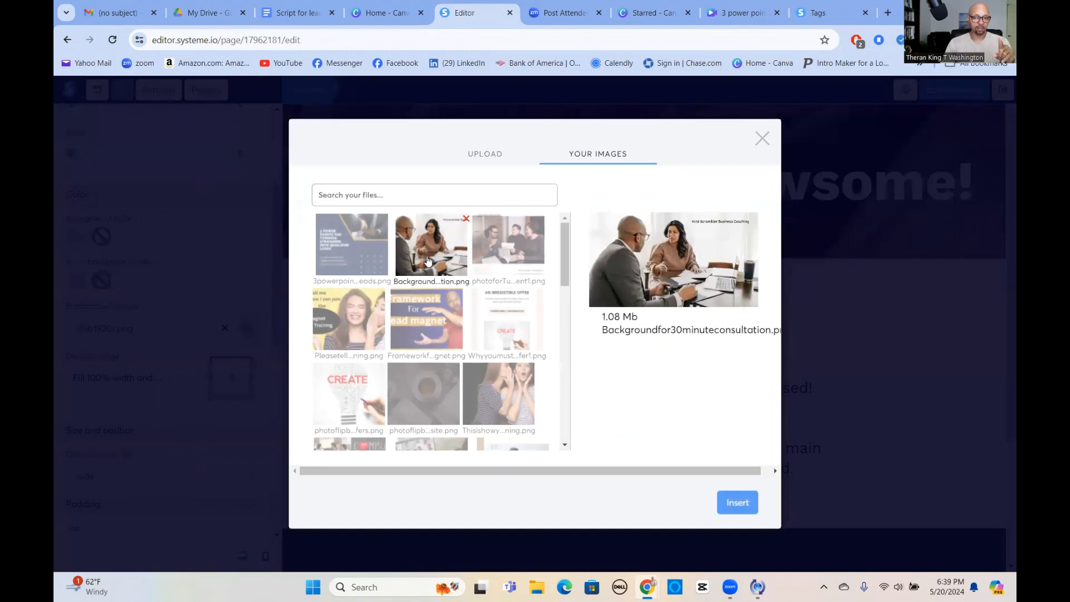
pyautogui.click(738, 497)
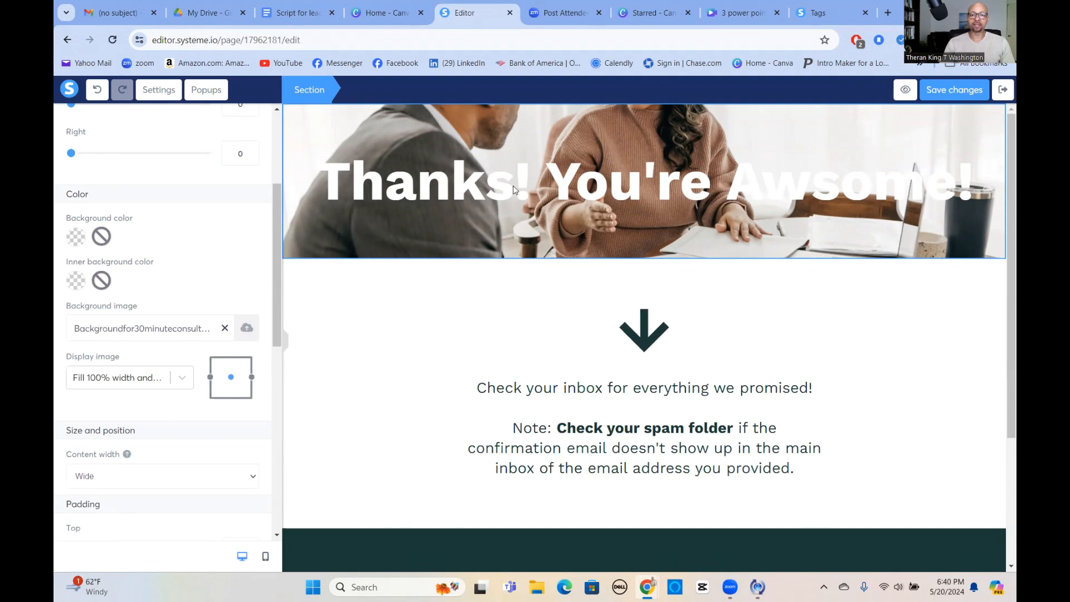
# Replace the headline text over the background image with "Congrats! You did it".
pyautogui.click(412, 189)
pyautogui.doubleClick(594, 185)
pyautogui.hotkey('ctrl', 'a')
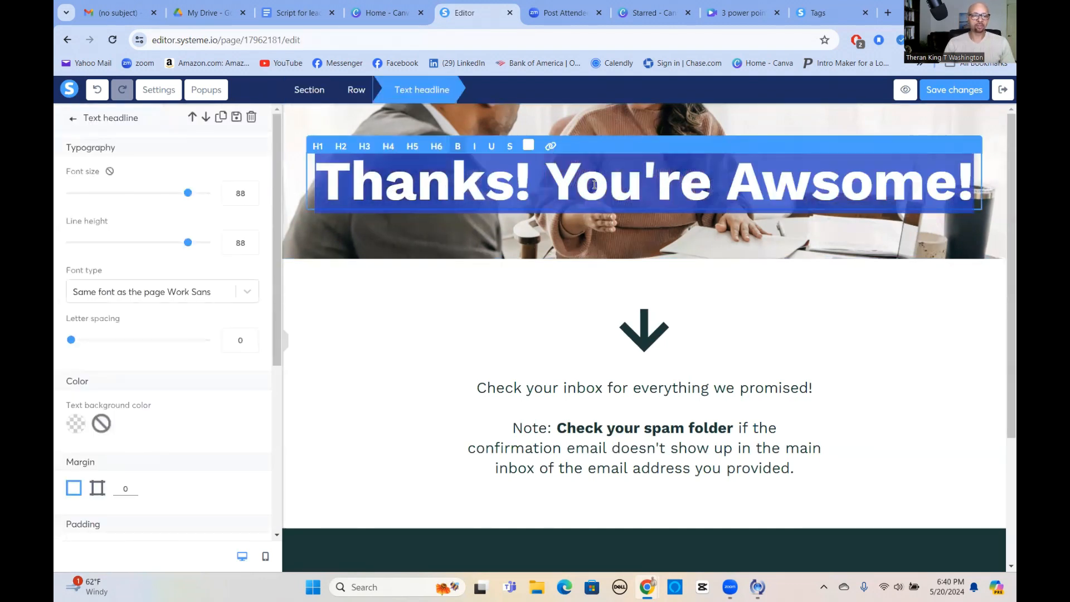
pyautogui.write('Congrats! You did i')
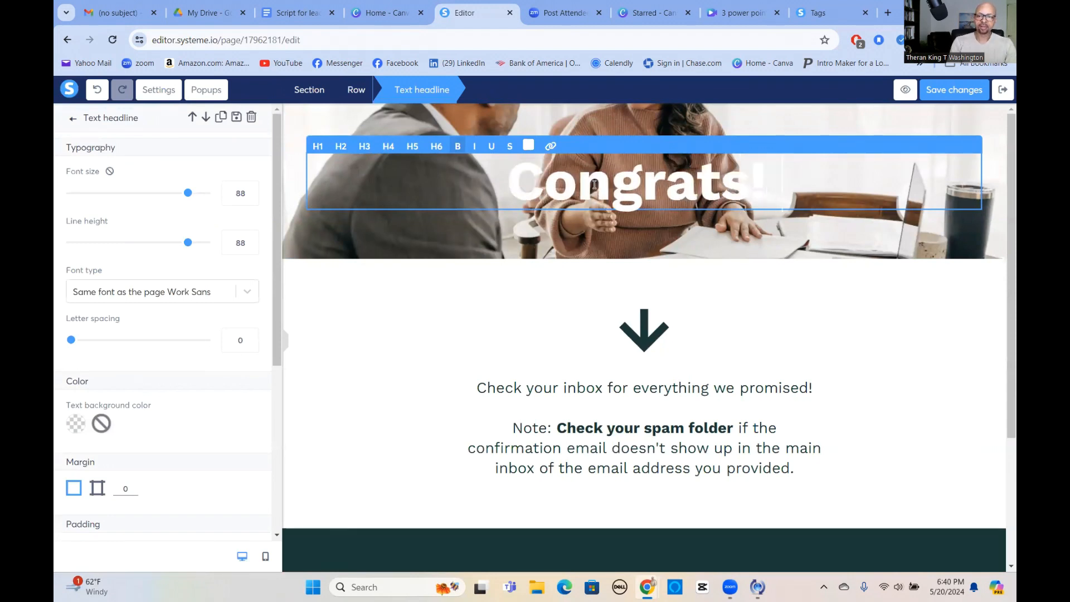
pyautogui.write('t')
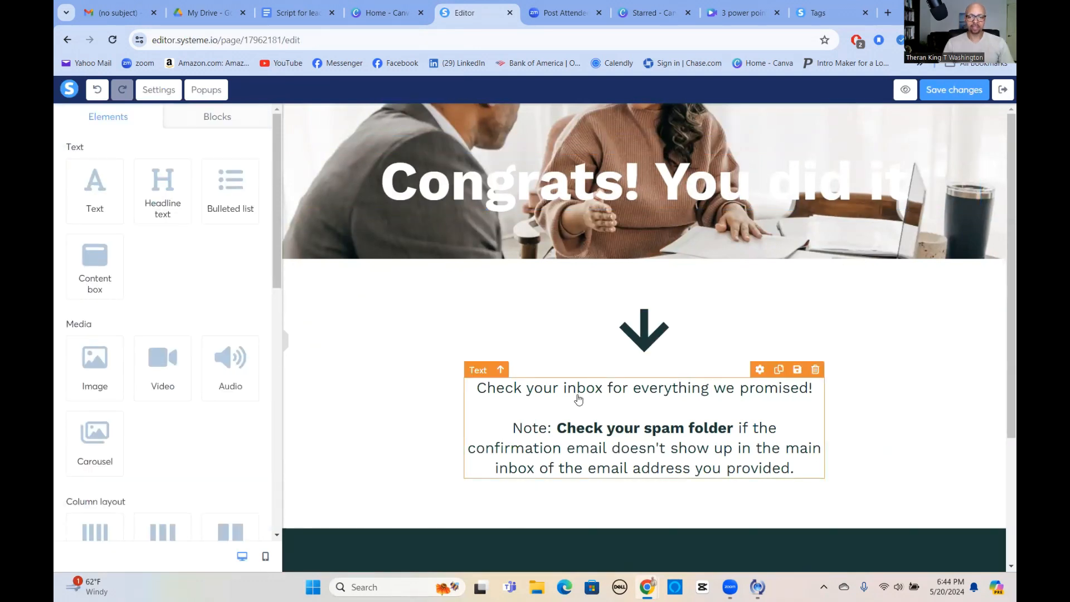
# Link the line "Check your inbox for everything we promised!" to the uploaded PDF "3 power points for turning strangers into qualified leads".
pyautogui.tripleClick(616, 388)
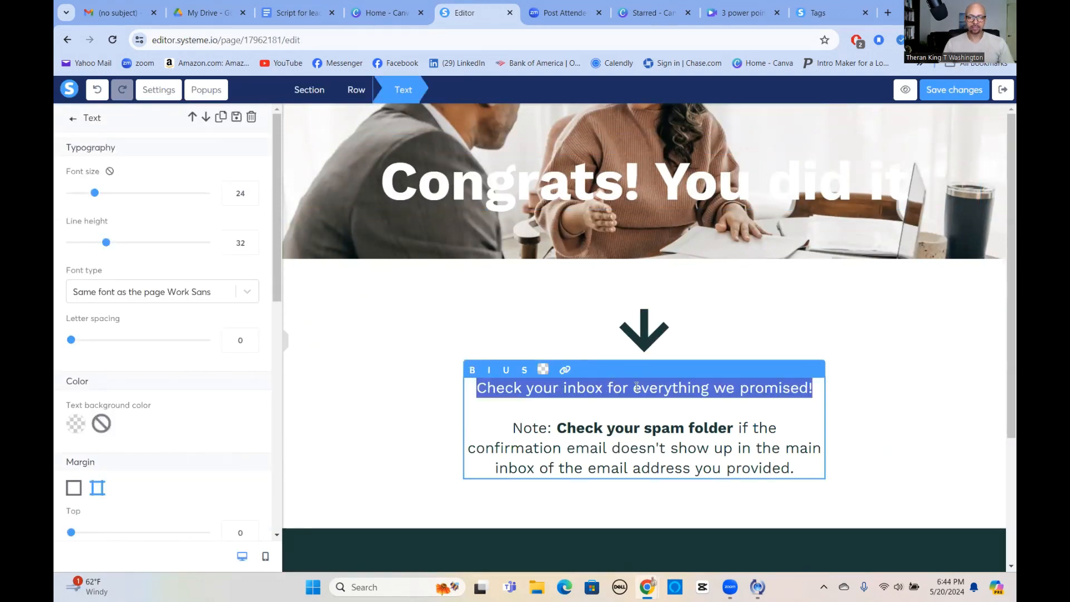
pyautogui.click(636, 388)
pyautogui.moveTo(478, 388); pyautogui.dragTo(816, 402)
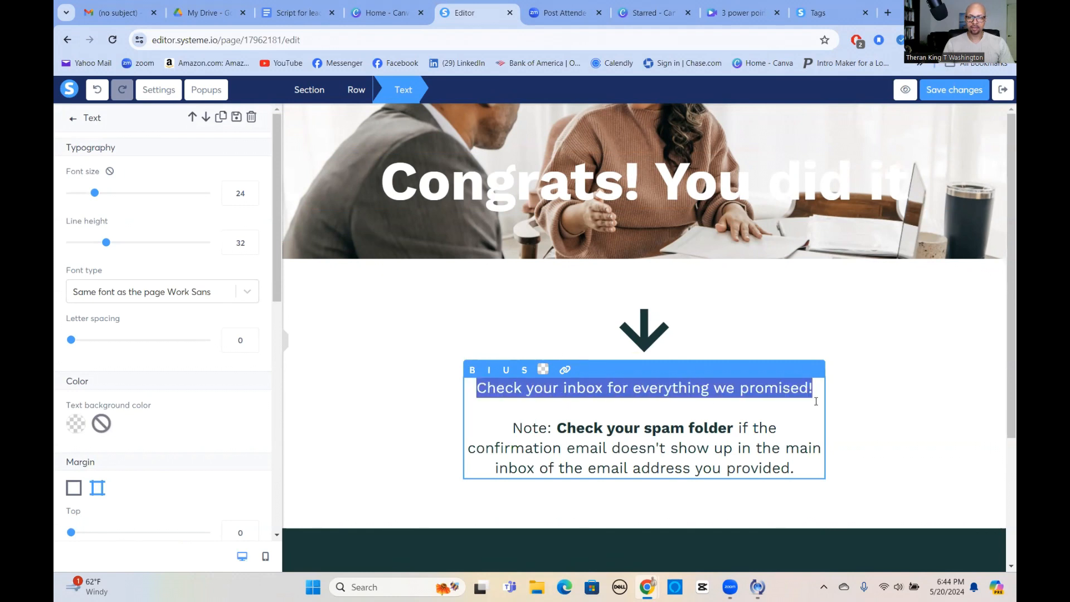
pyautogui.click(565, 371)
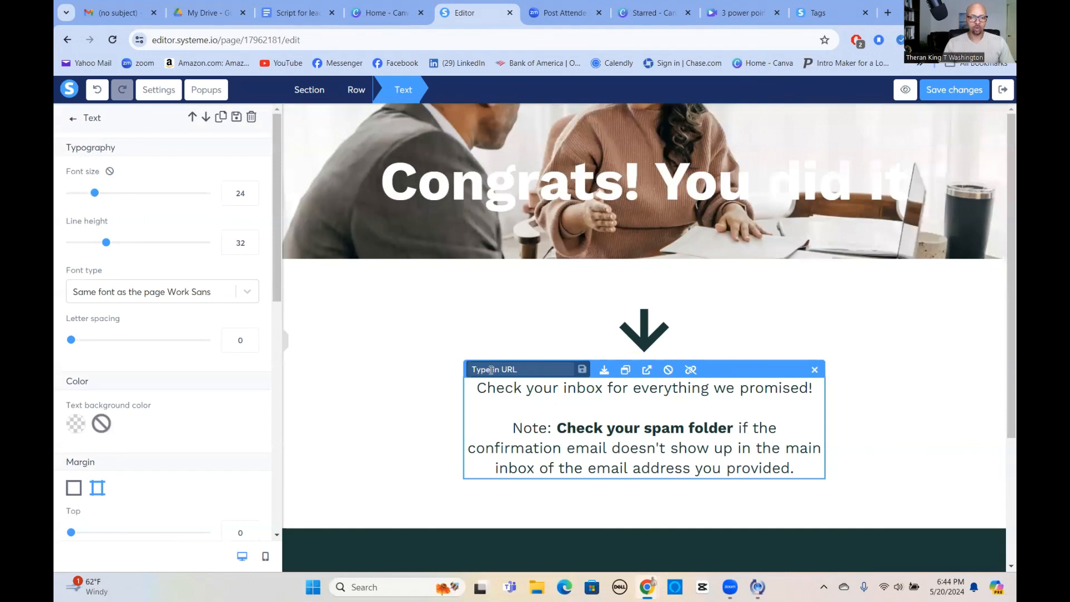
pyautogui.click(604, 371)
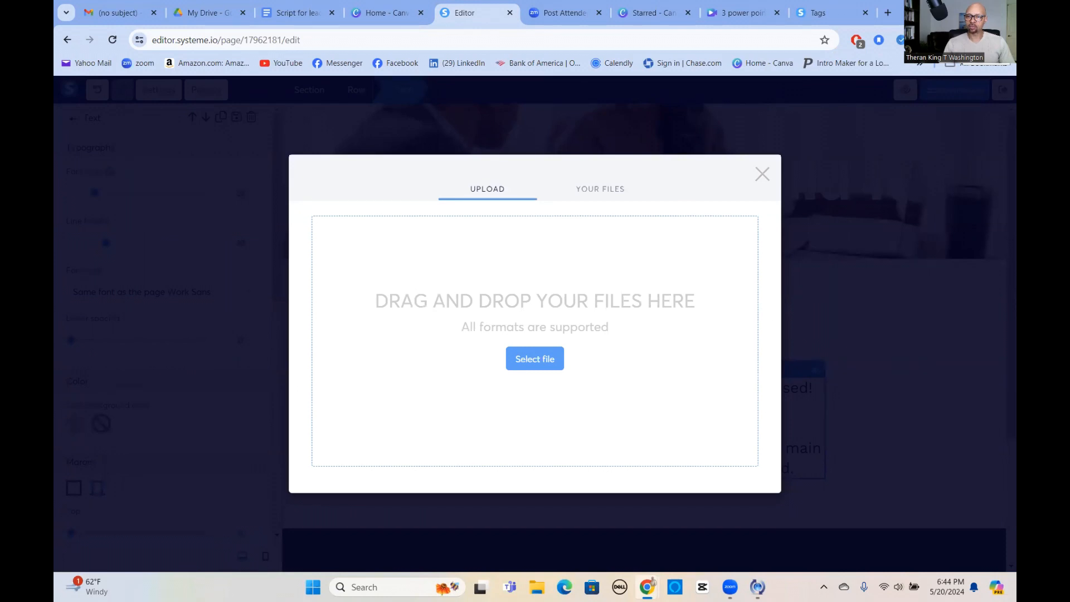
pyautogui.click(958, 40)
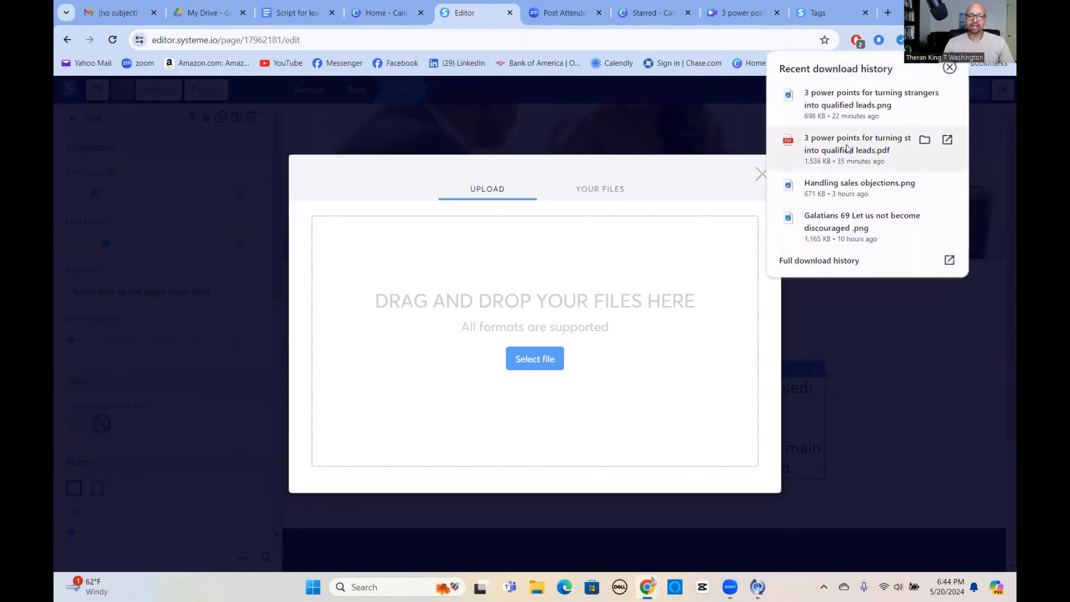
pyautogui.moveTo(847, 148); pyautogui.dragTo(530, 312)
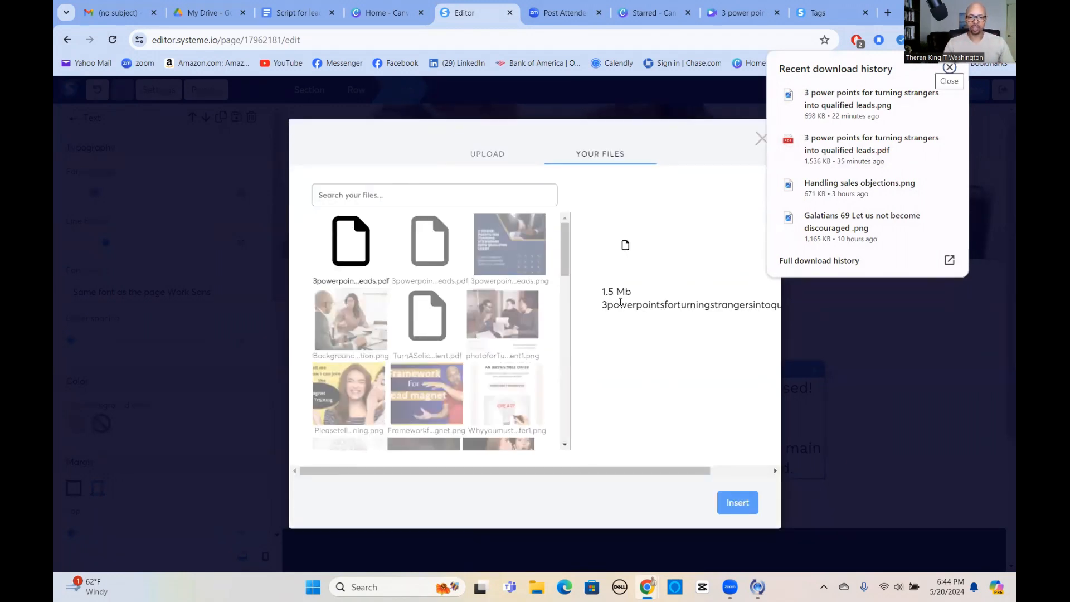
pyautogui.click(741, 503)
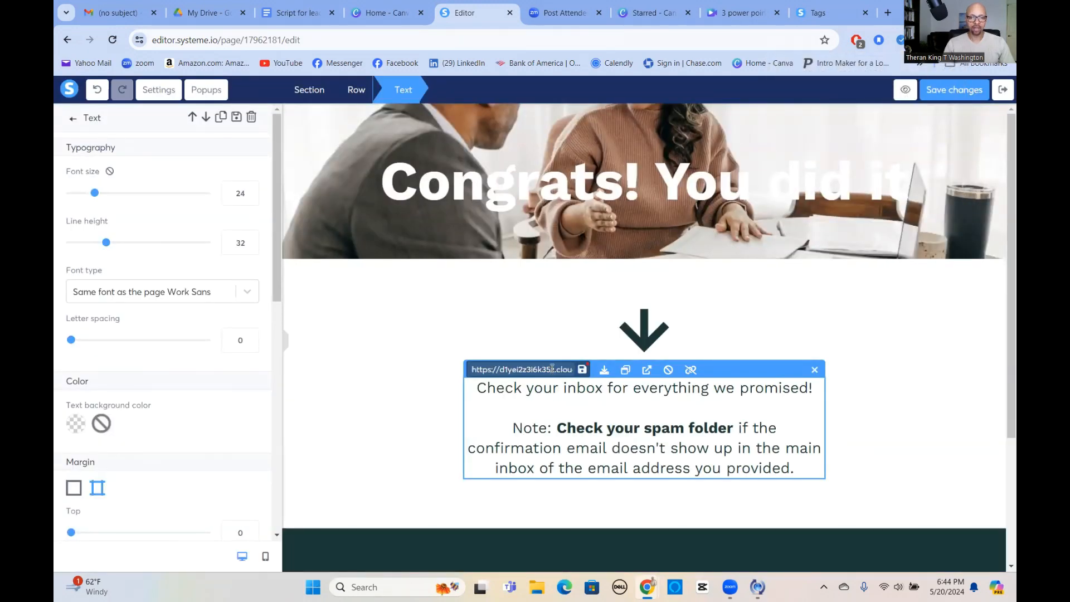
pyautogui.click(582, 371)
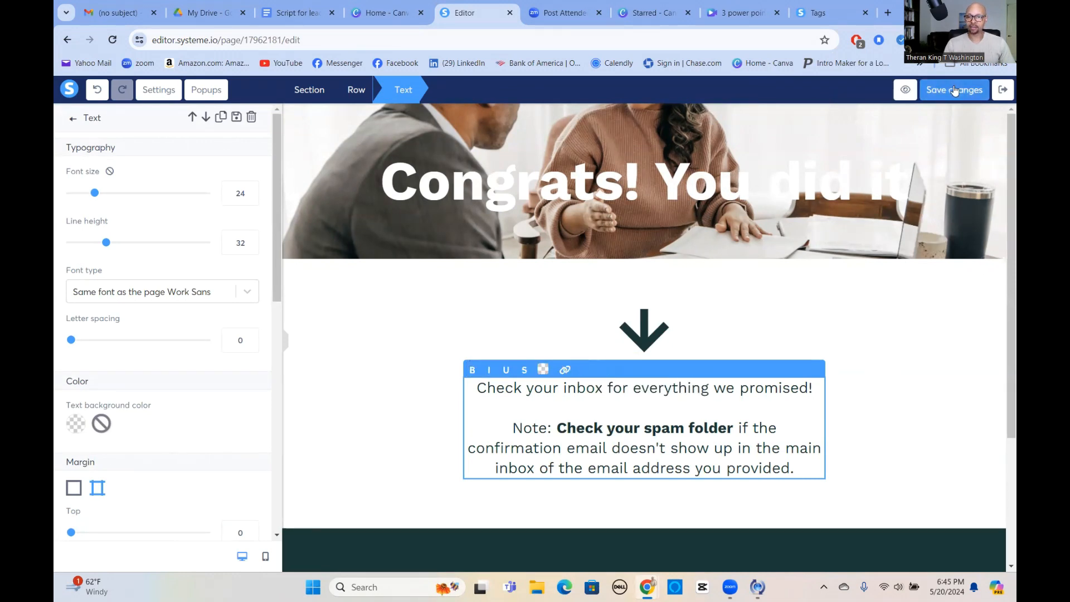
# Preview the Thank You / Download Page, test its inbox link by viewing the PDF, and return to the preview.
pyautogui.click(906, 91)
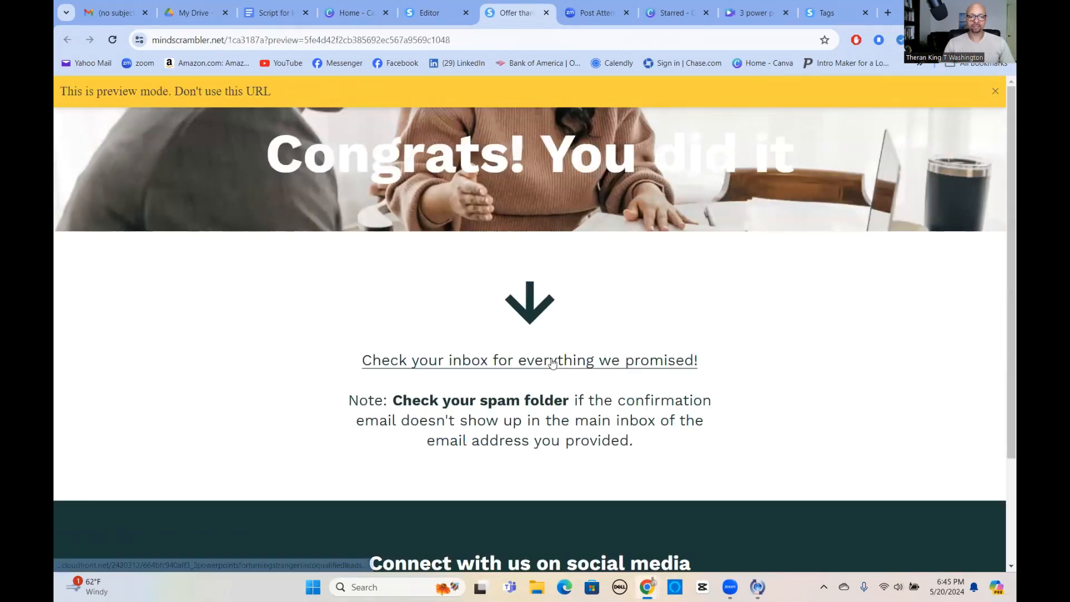
pyautogui.click(551, 364)
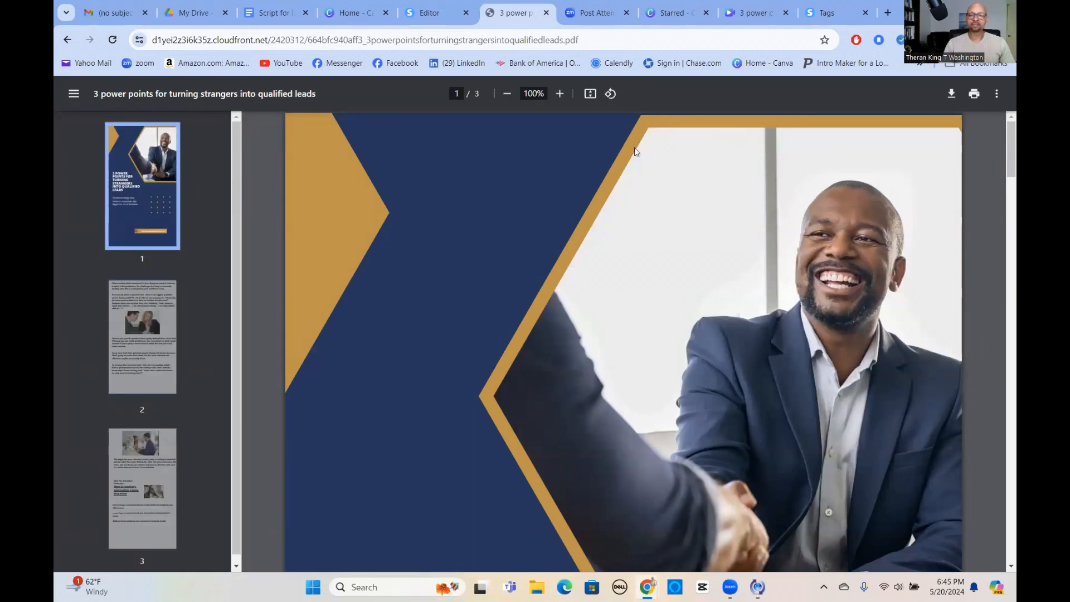
pyautogui.click(508, 94)
pyautogui.click(507, 94)
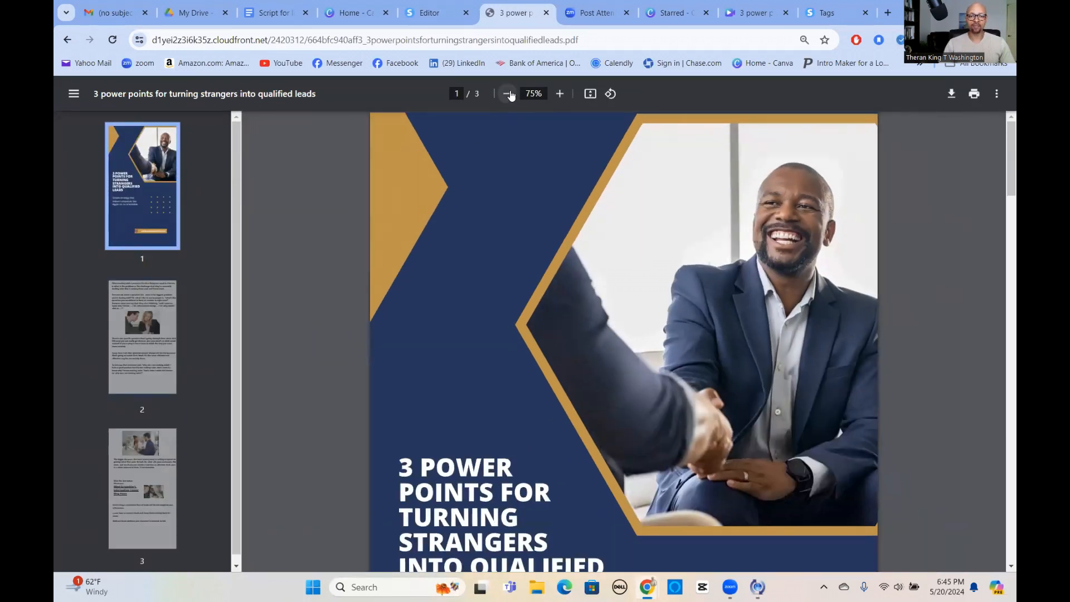
pyautogui.click(507, 93)
pyautogui.click(507, 93)
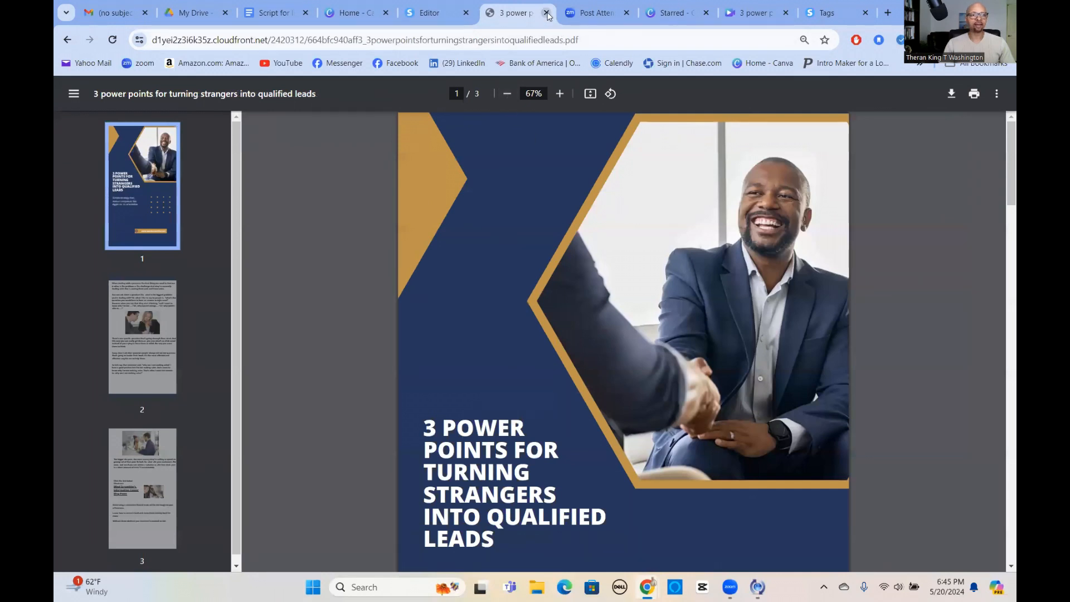
pyautogui.click(67, 40)
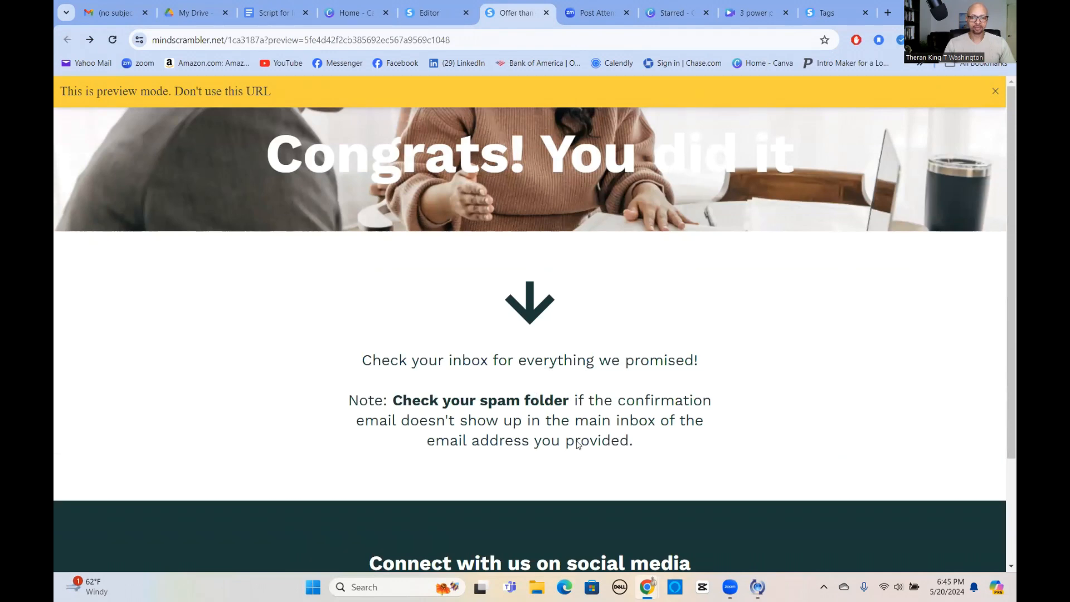
# Look over the previewed page down to its social media section and close the preview.
pyautogui.scroll(-2, 574, 440)
pyautogui.scroll(3, 573, 408)
pyautogui.scroll(-3, 574, 403)
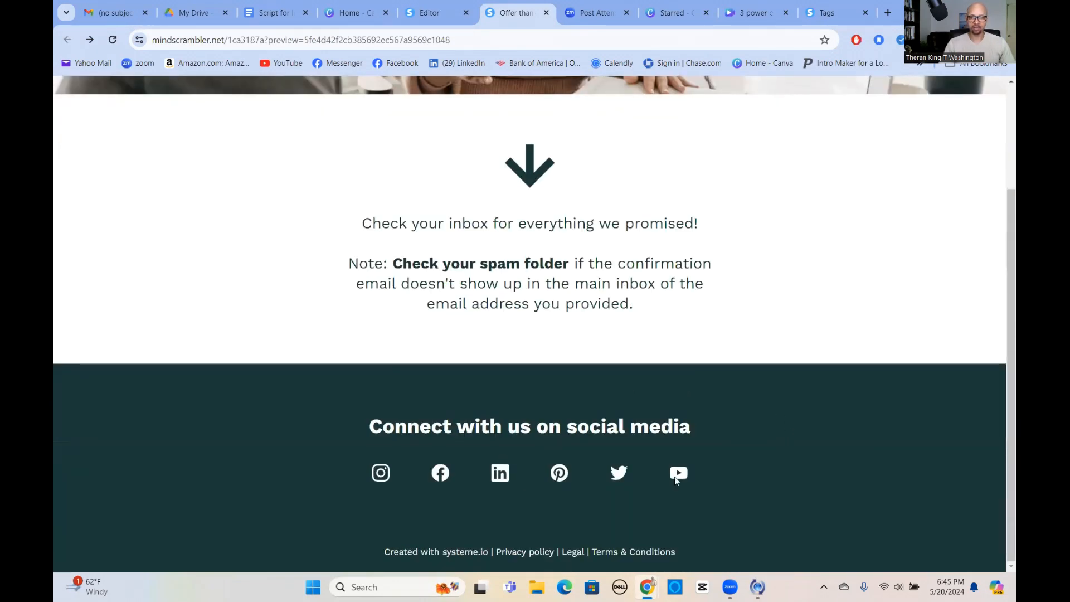
pyautogui.scroll(3, 677, 412)
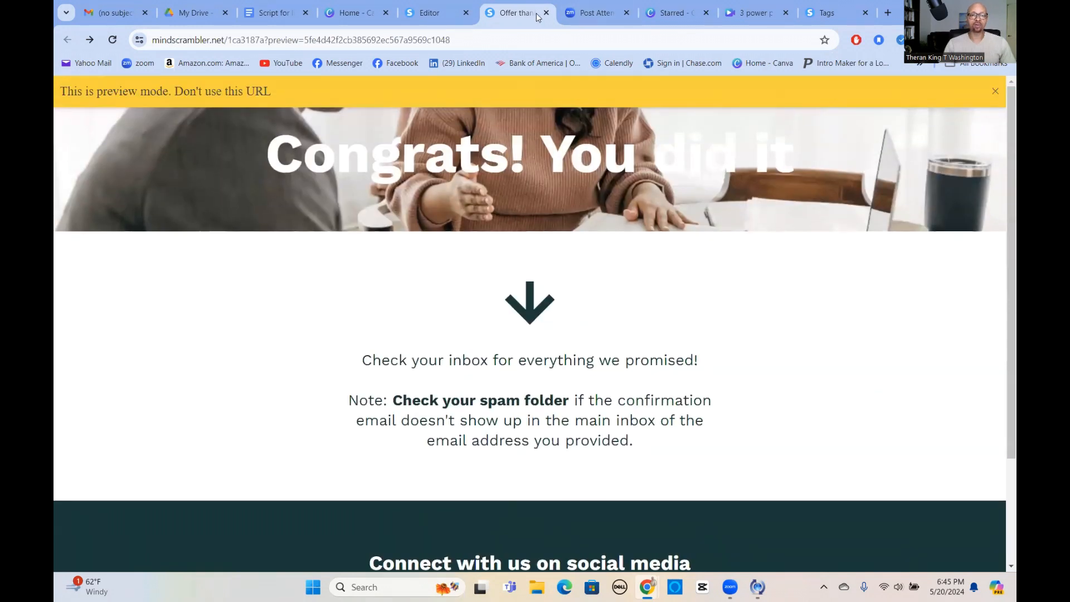
pyautogui.click(546, 13)
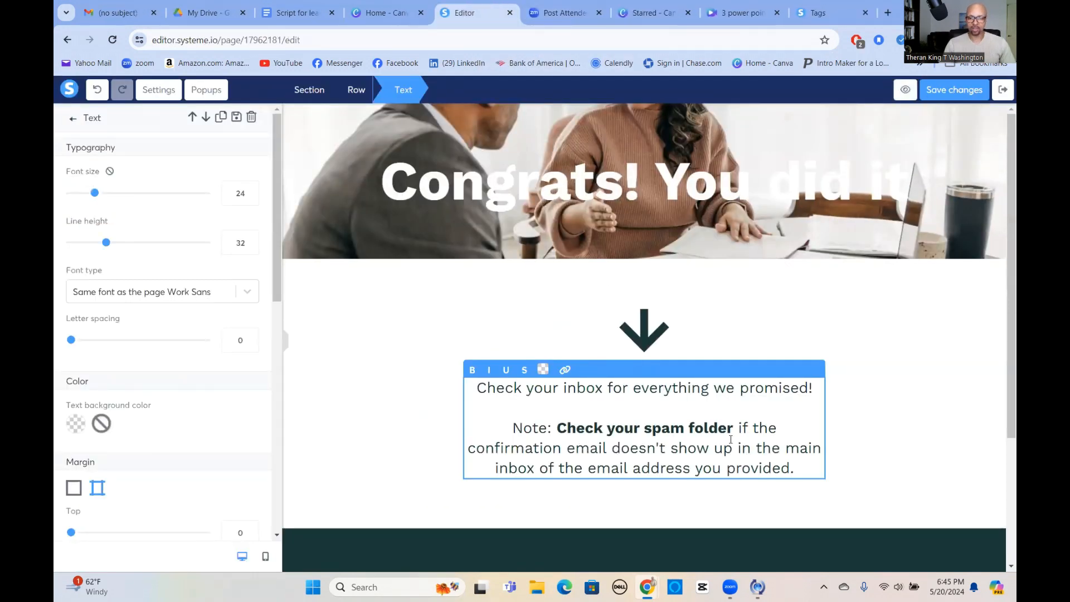
# Delete the "Connect with us on social media" section and the footer section with the legal links.
pyautogui.click(883, 411)
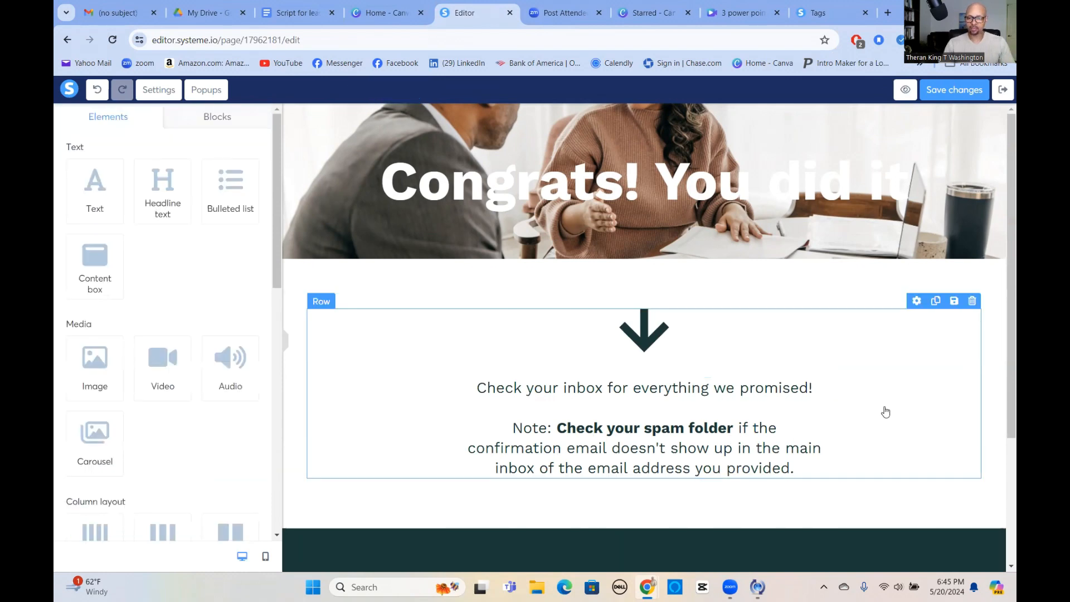
pyautogui.scroll(-3, 885, 412)
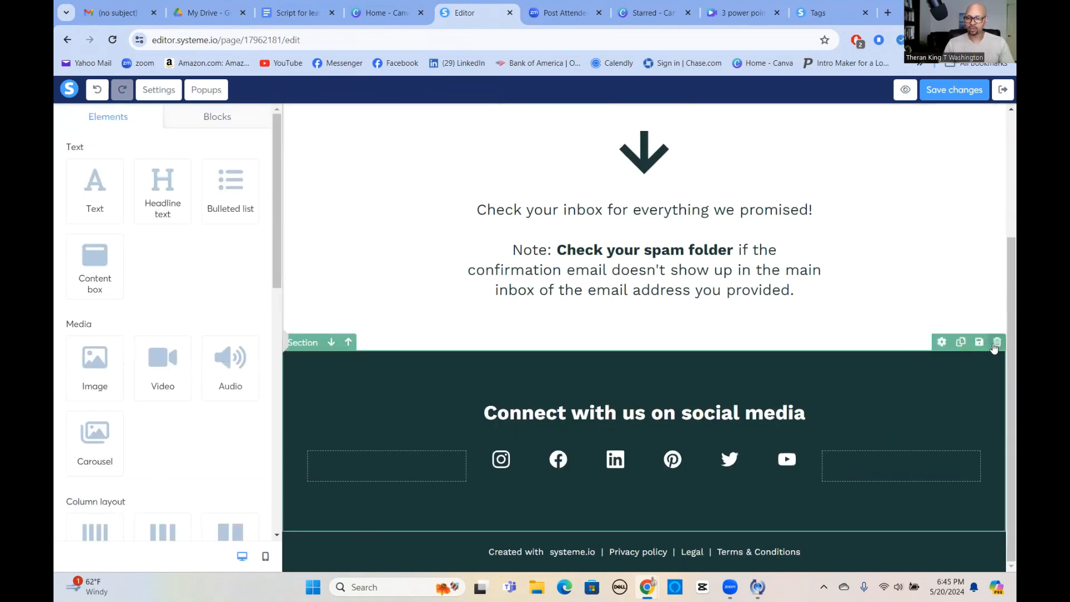
pyautogui.click(997, 343)
pyautogui.click(587, 118)
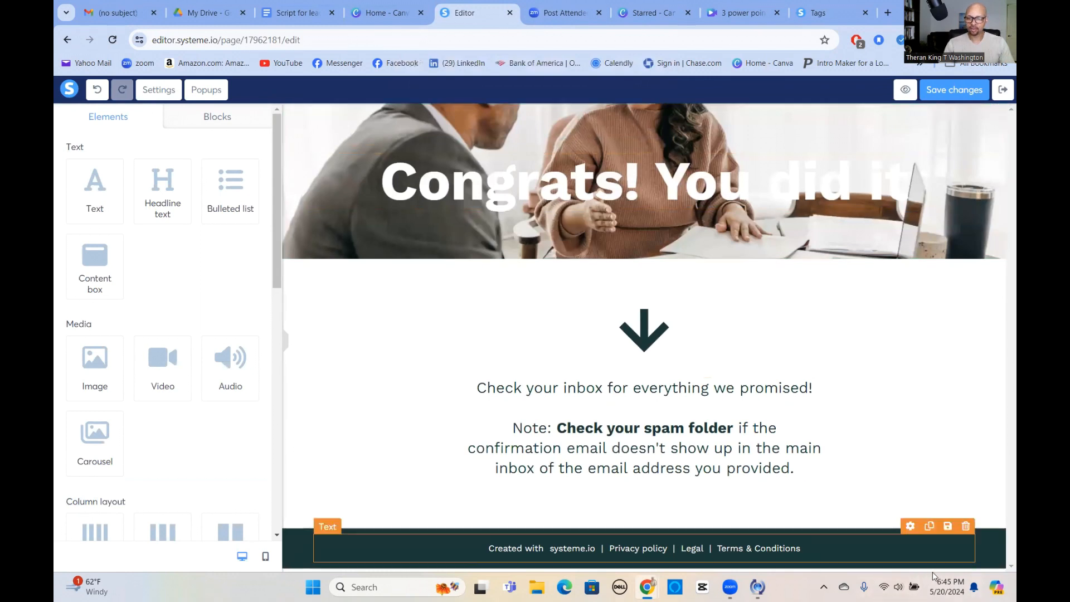
pyautogui.click(997, 524)
pyautogui.press('Return')
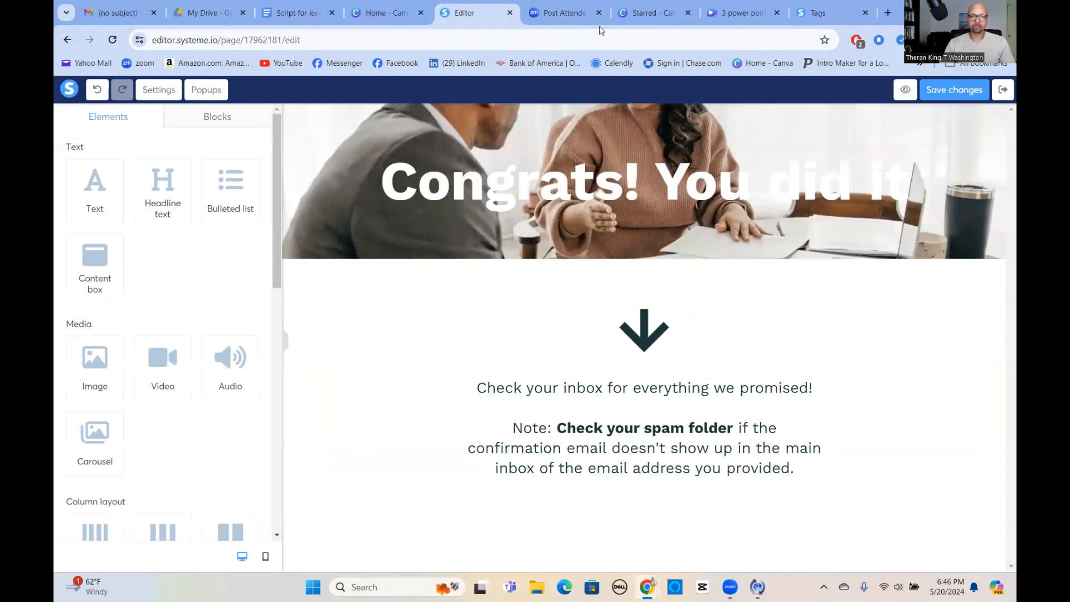
# Exit the page editor and copy the URL of the 3 Power Points squeeze page step.
pyautogui.click(1002, 91)
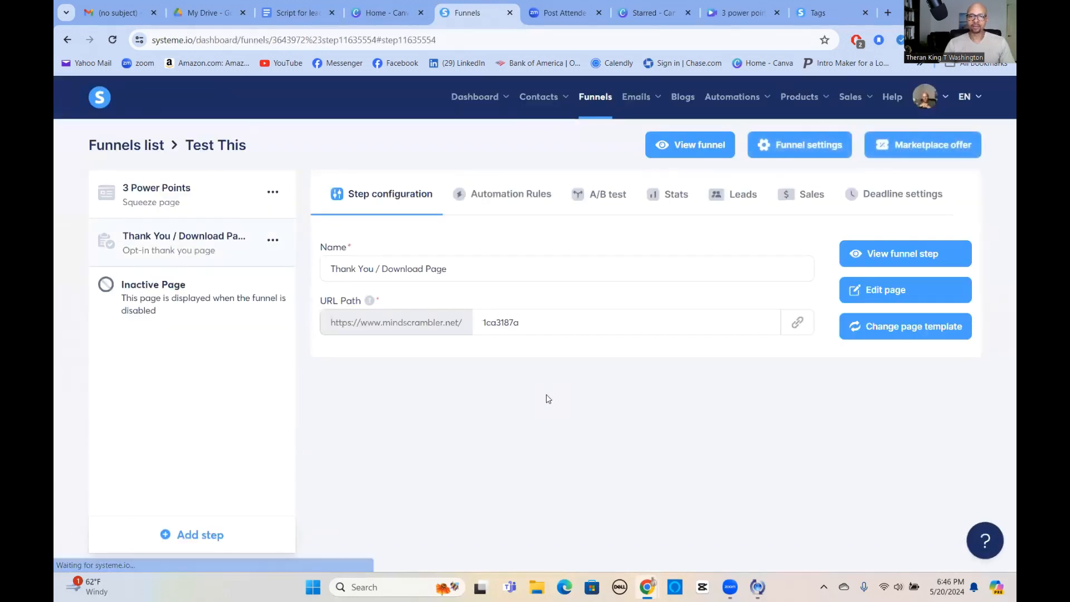
pyautogui.click(170, 190)
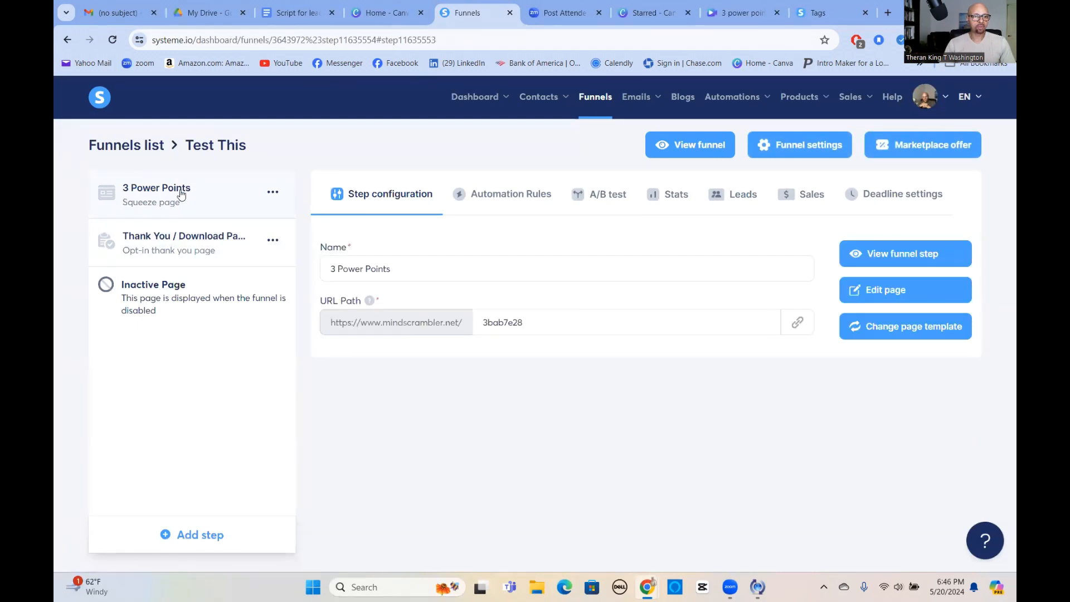
pyautogui.click(798, 324)
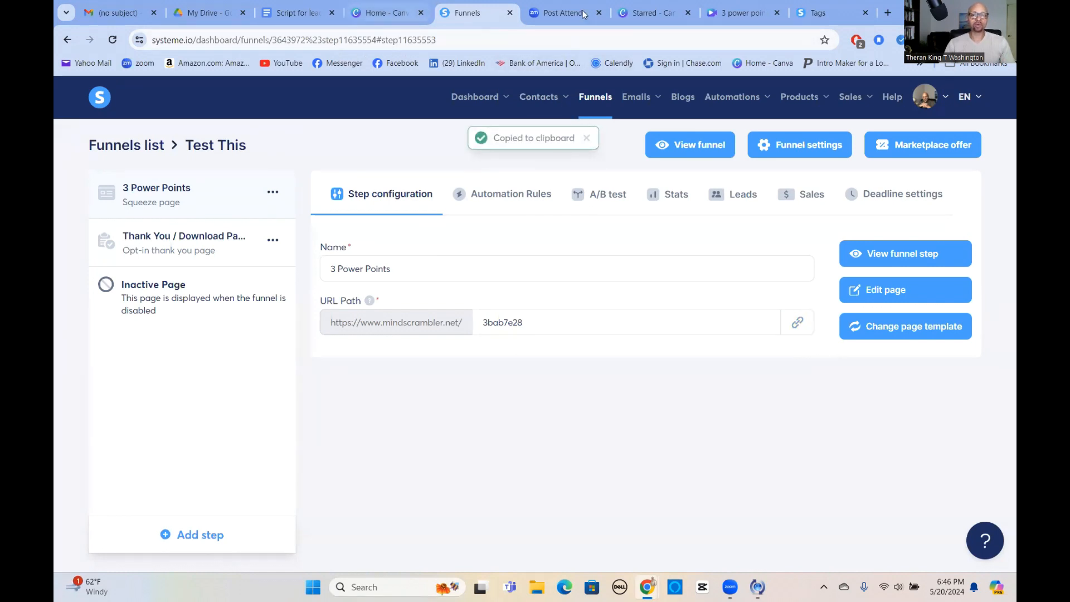
# Open Facebook Messenger in a new browser tab and send the copied squeeze page link in the chat with yourself.
pyautogui.click(888, 13)
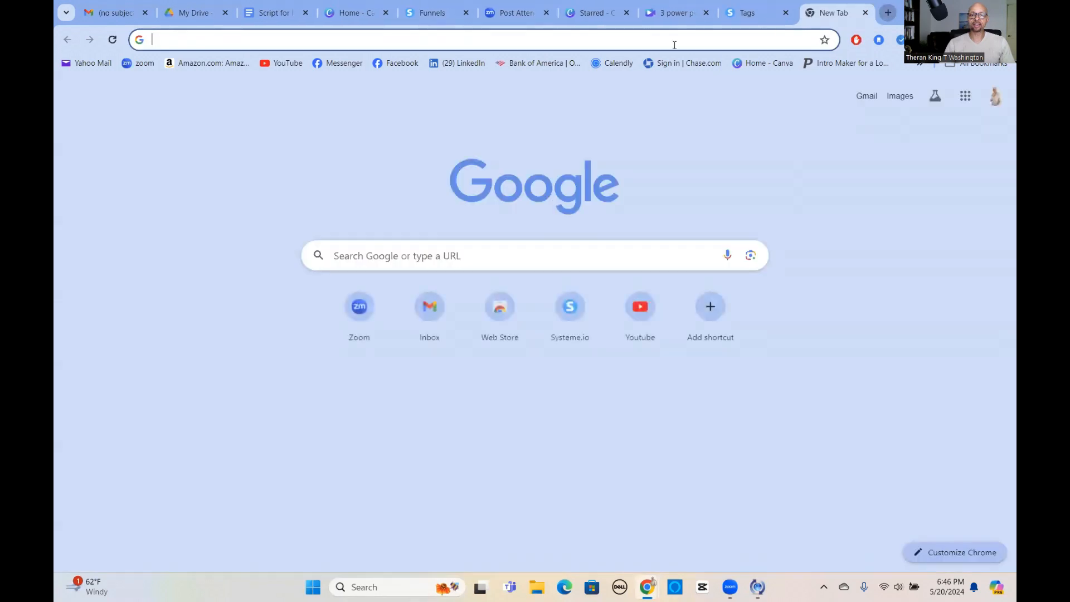
pyautogui.click(352, 65)
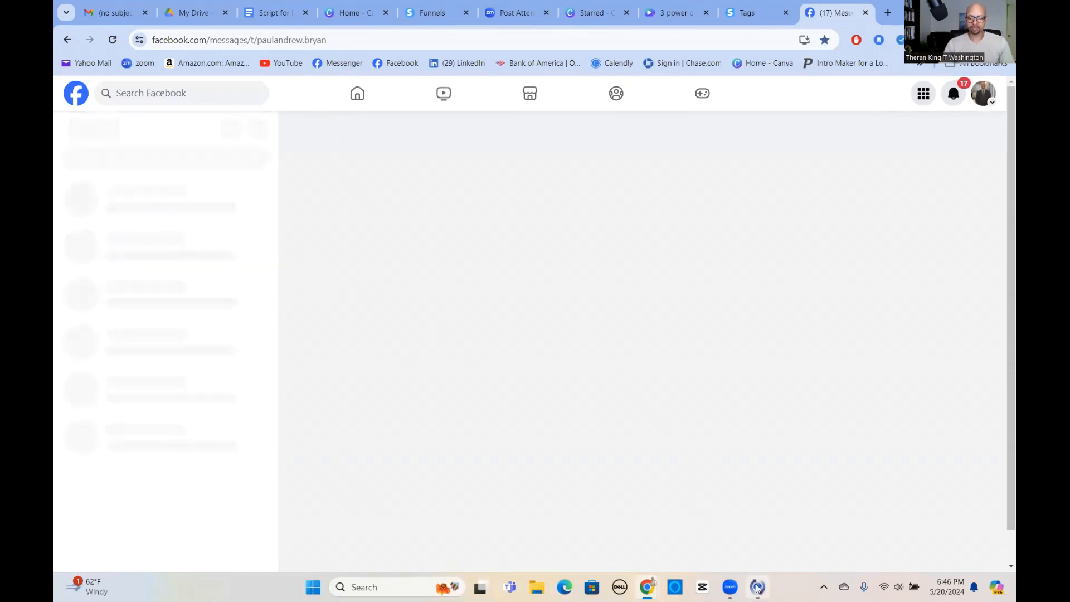
pyautogui.moveTo(762, 580)
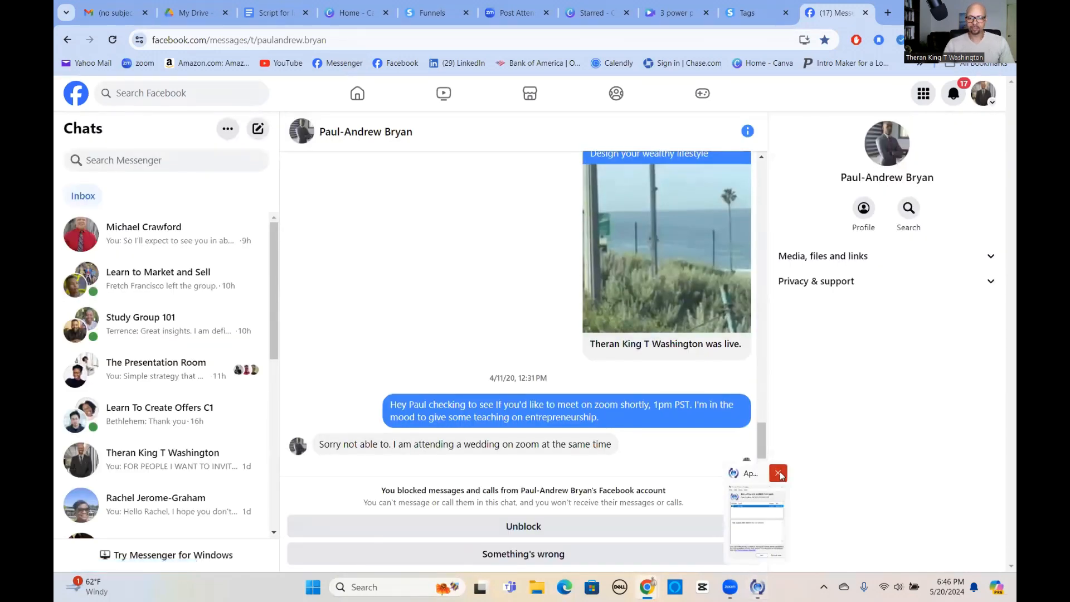
pyautogui.click(778, 474)
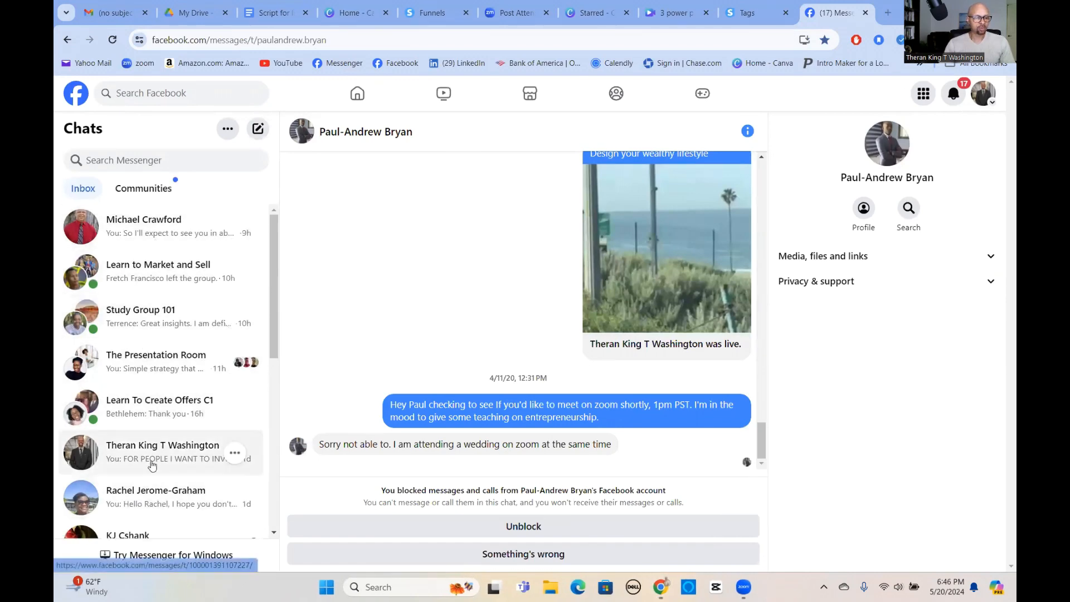
pyautogui.click(151, 465)
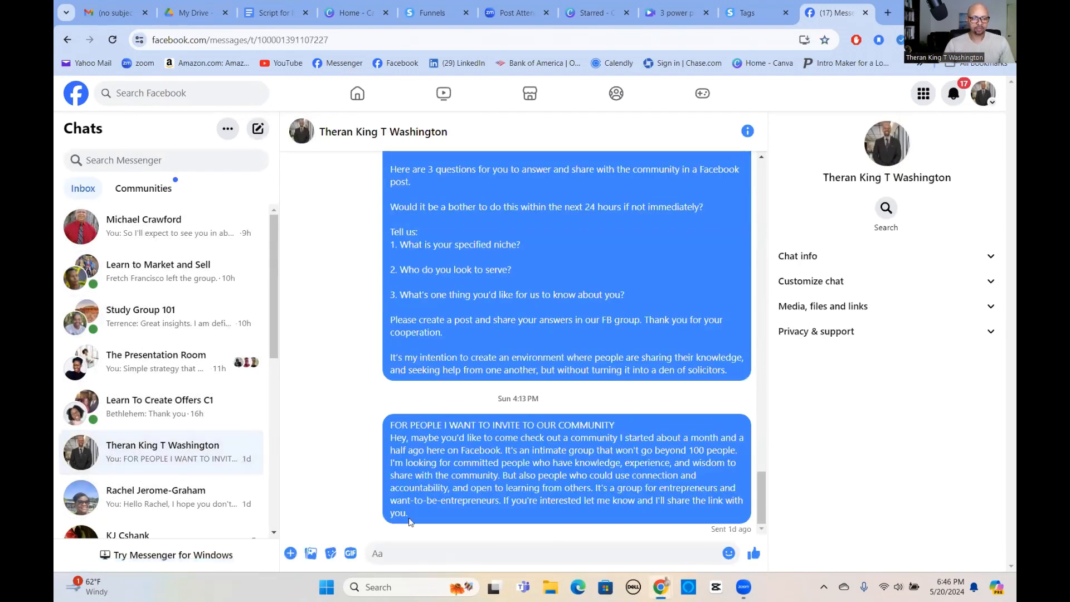
pyautogui.rightClick(373, 553)
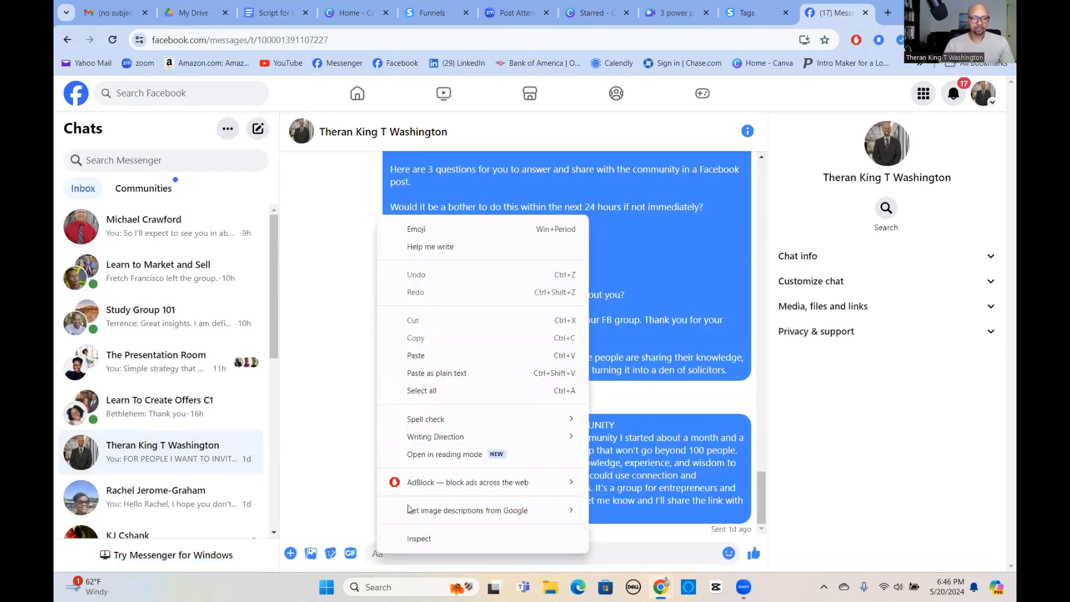
pyautogui.click(420, 355)
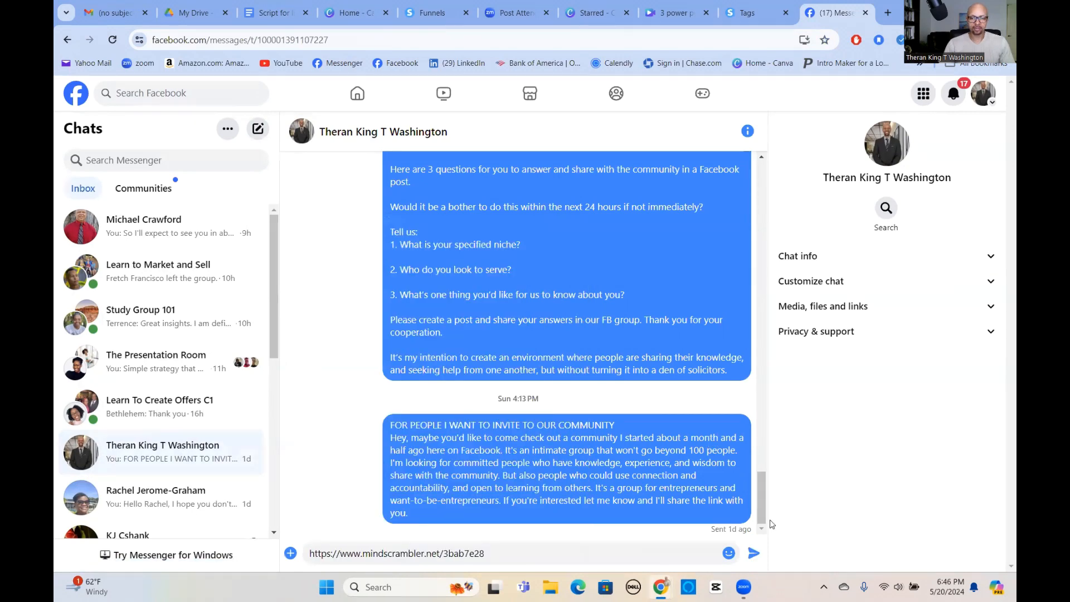
pyautogui.press('Return')
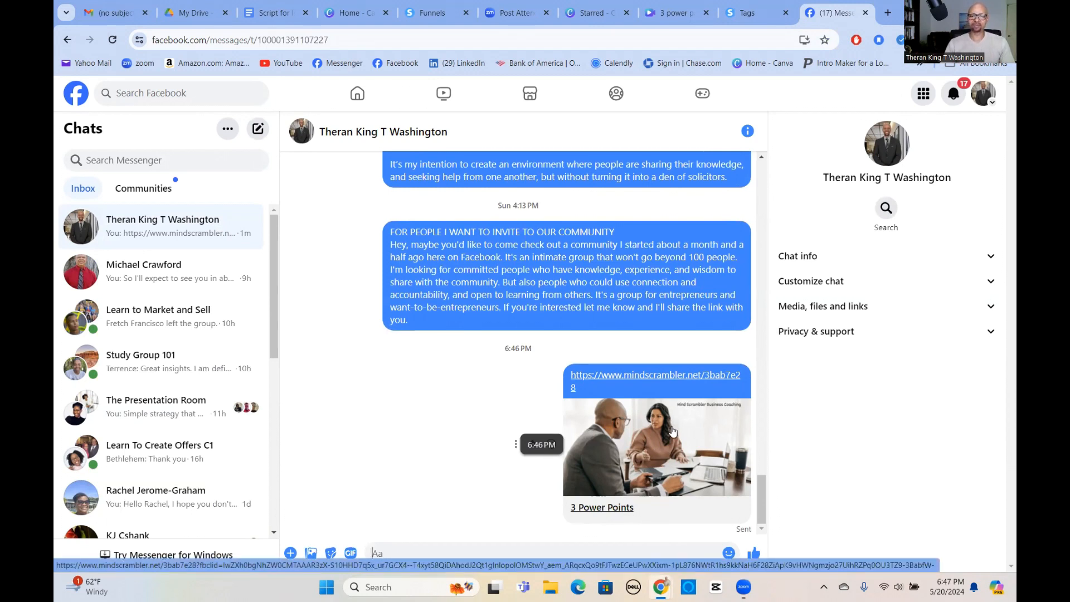
# Open the squeeze page from the sent message and test submitting its opt-in form with empty fields.
pyautogui.click(651, 445)
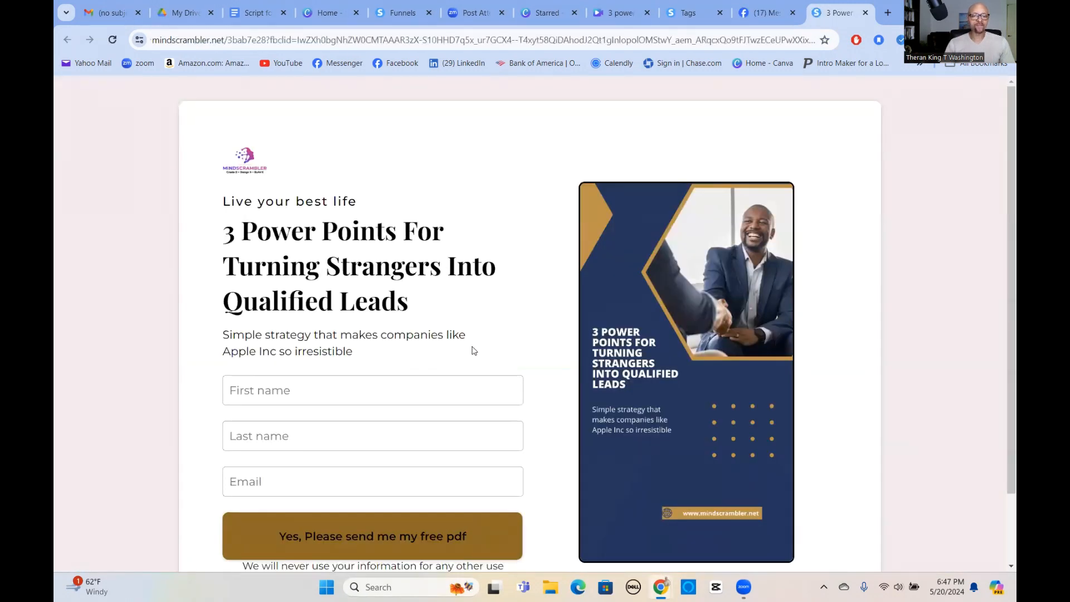
pyautogui.scroll(-2, 445, 340)
pyautogui.click(323, 453)
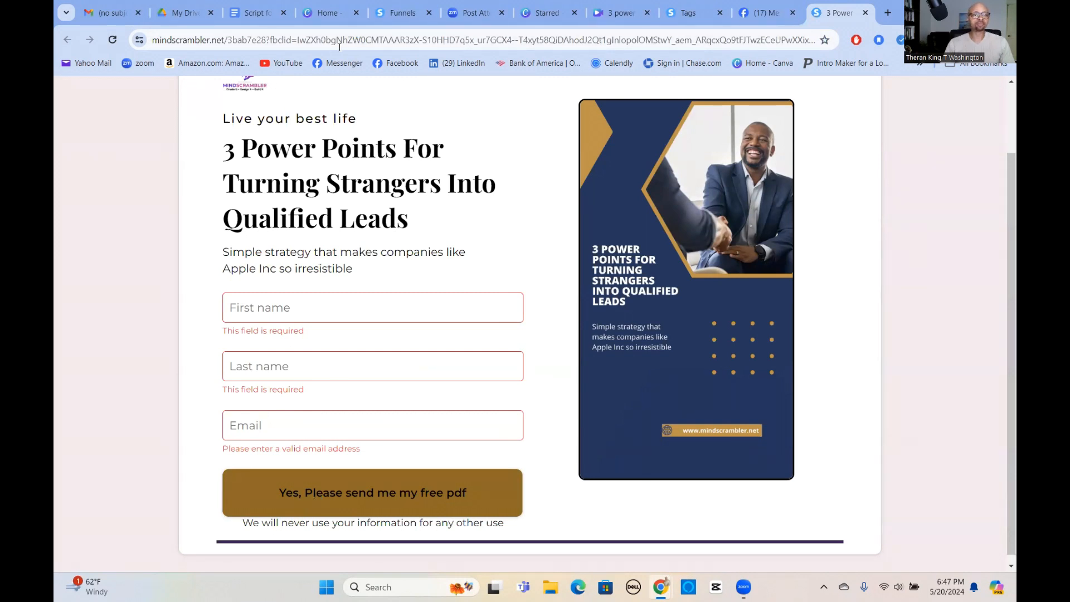
# Return to the funnel, view the live Thank You / Download Page, check the PDF behind its inbox link and close it.
pyautogui.click(397, 14)
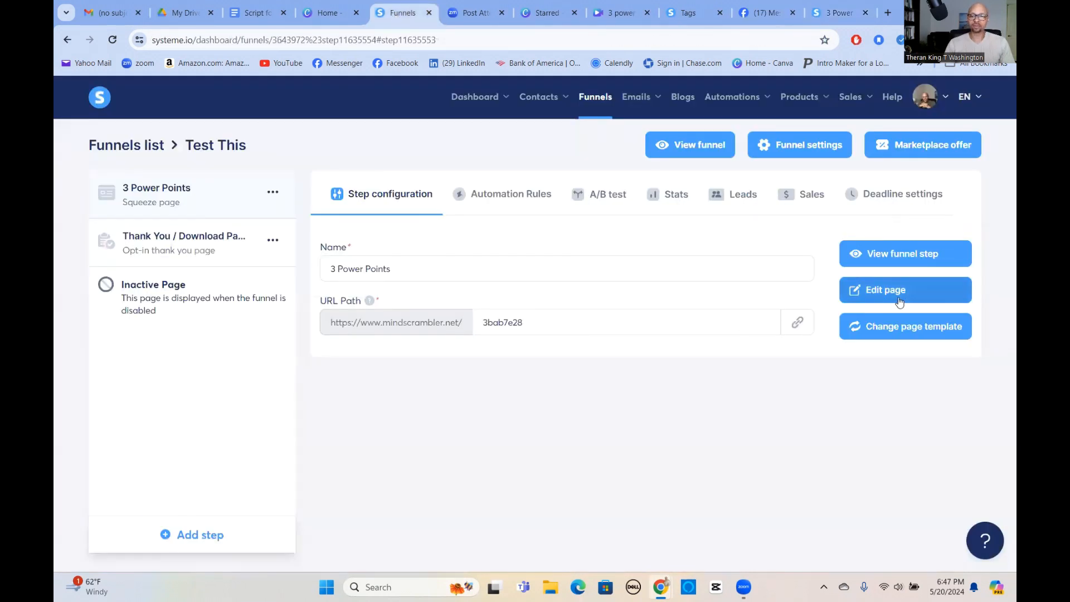
pyautogui.click(209, 245)
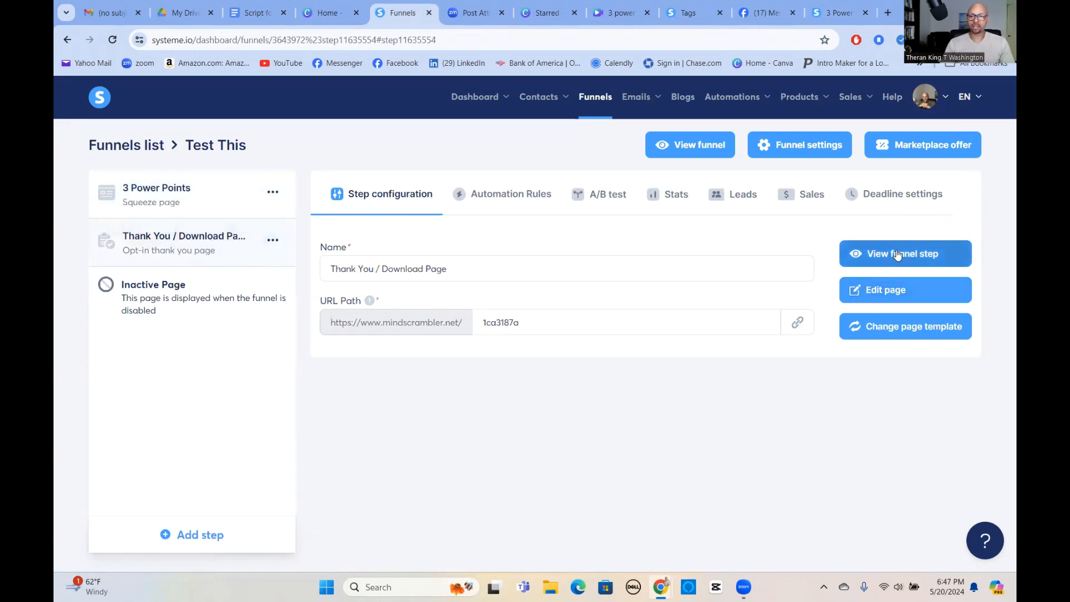
pyautogui.click(893, 255)
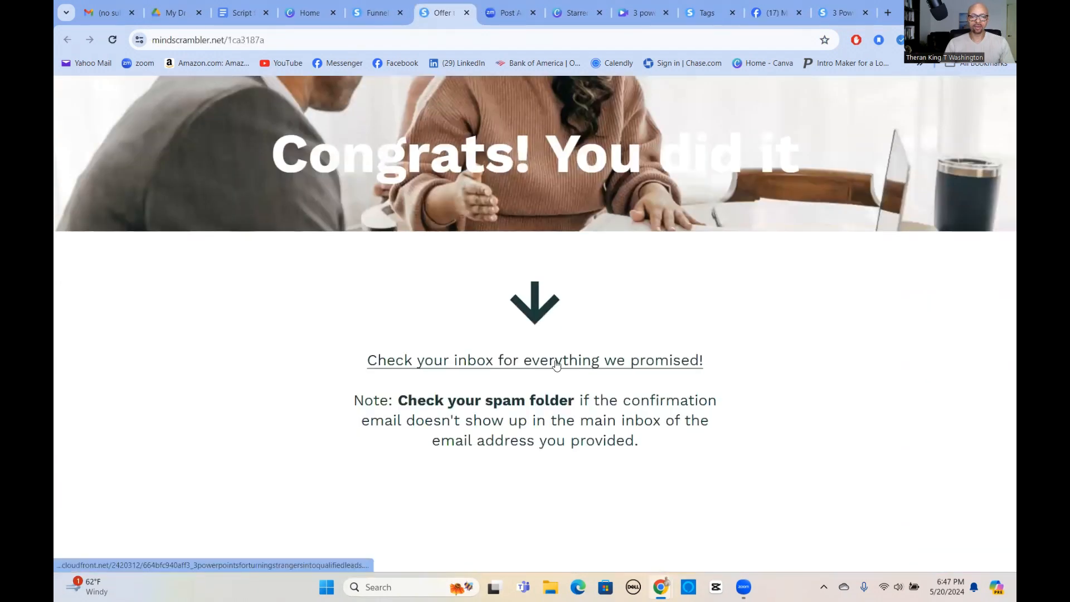
pyautogui.click(576, 359)
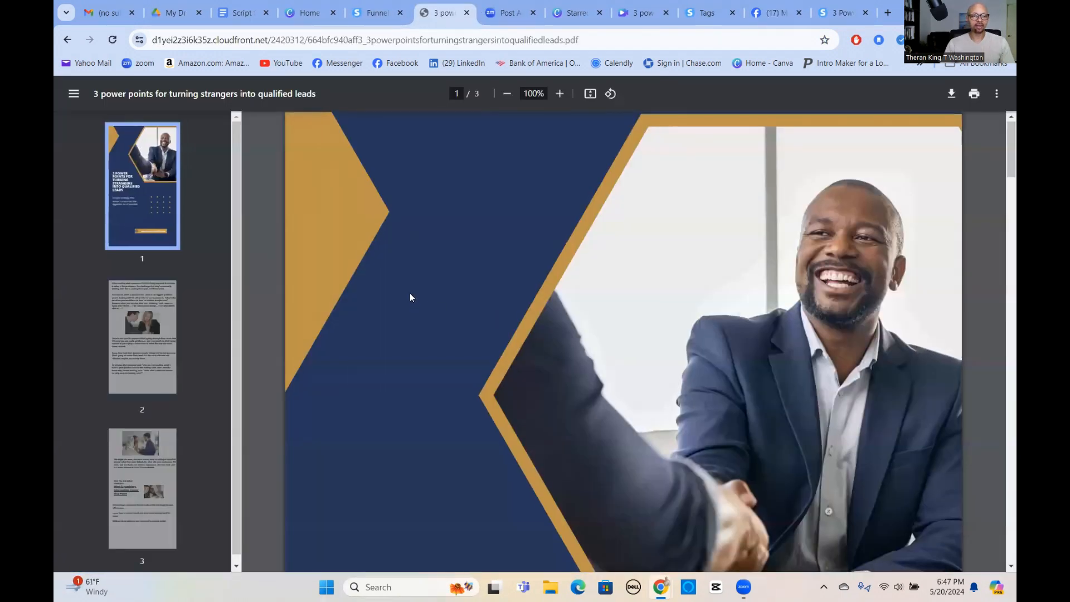
pyautogui.scroll(-8, 402, 273)
pyautogui.scroll(4, 399, 275)
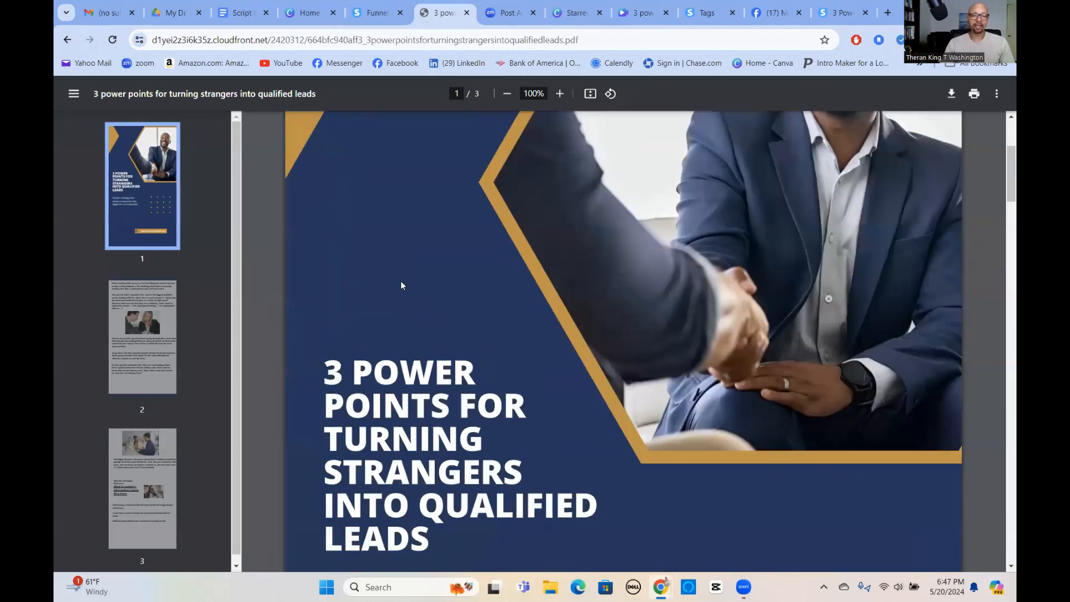
pyautogui.click(467, 13)
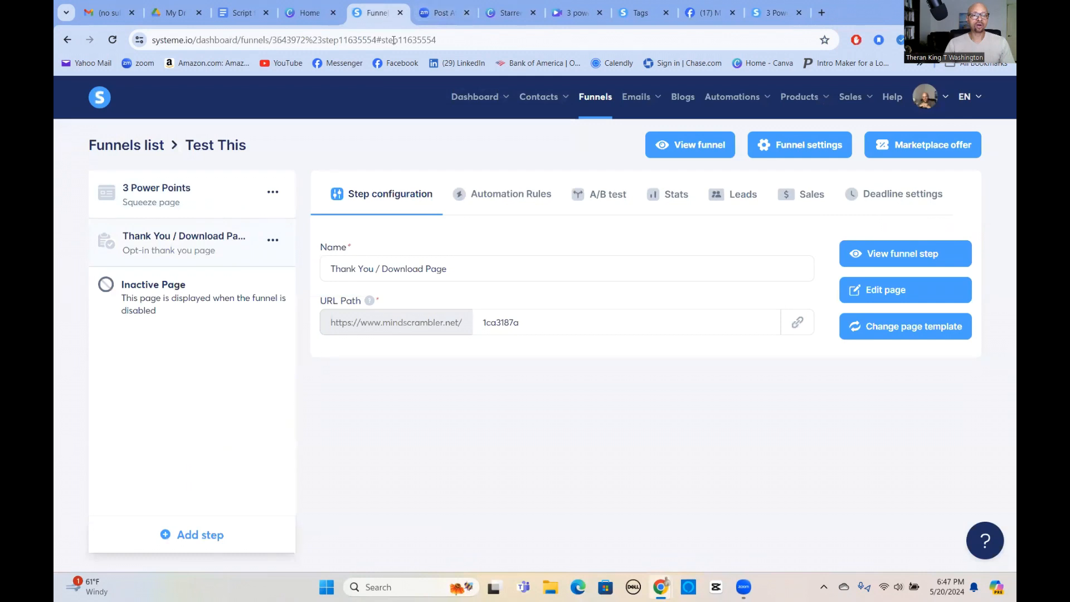
# Attach the PDF "3 power points for turning strangers into qualified leads" to the email in the squeeze page's "Funnel step form subscribed" automation rule.
pyautogui.click(504, 193)
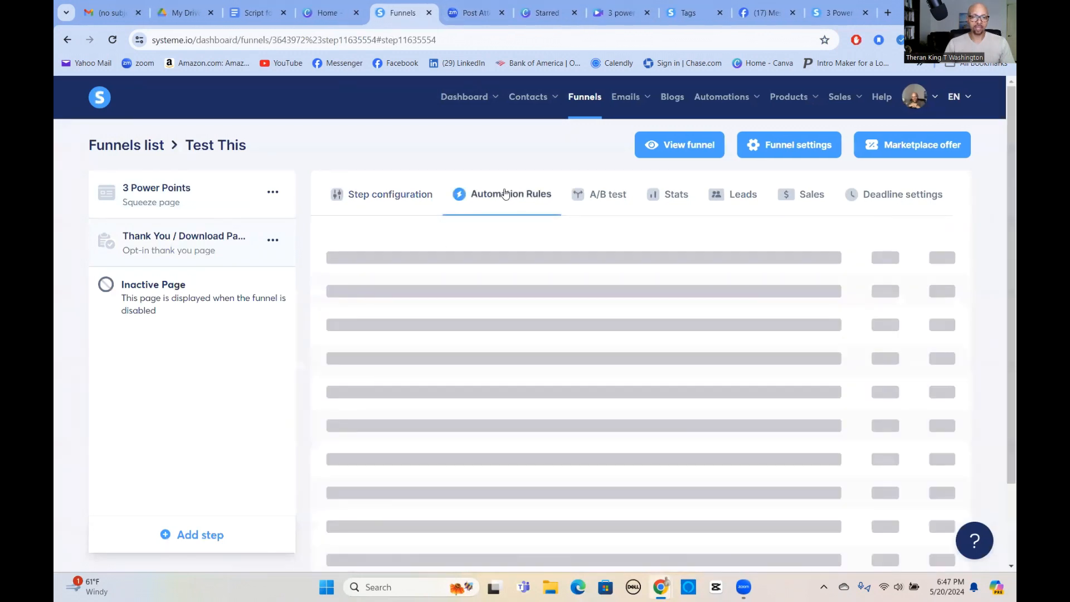
pyautogui.click(204, 200)
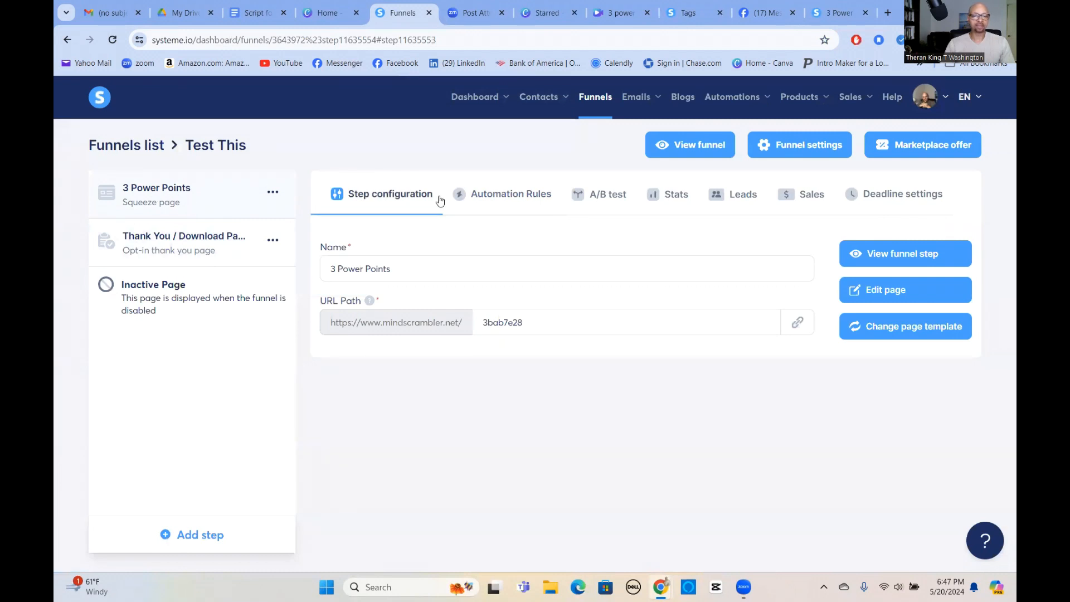
pyautogui.click(513, 194)
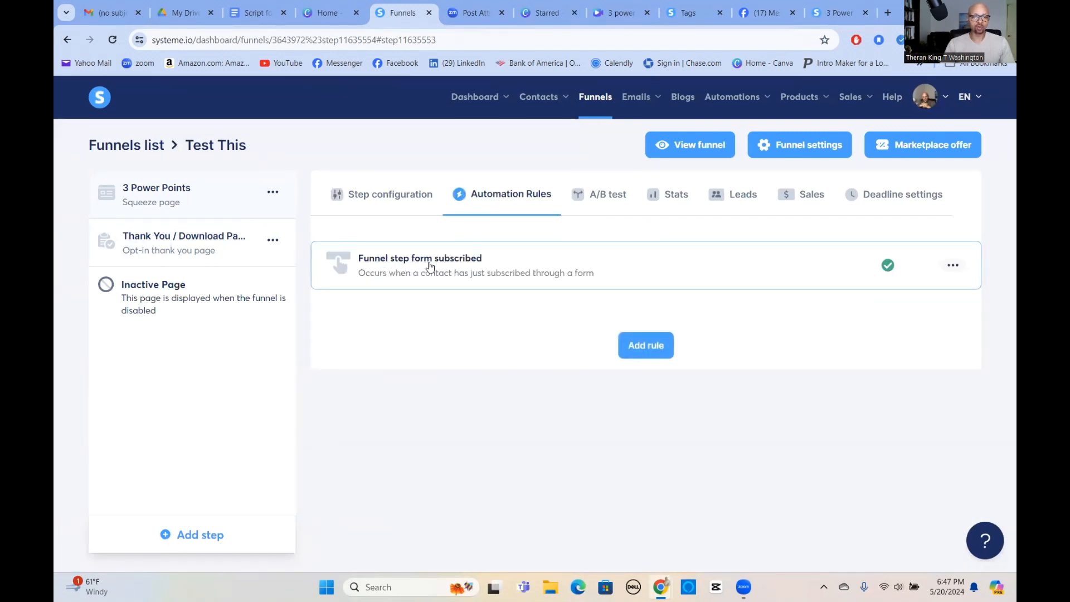
pyautogui.click(497, 270)
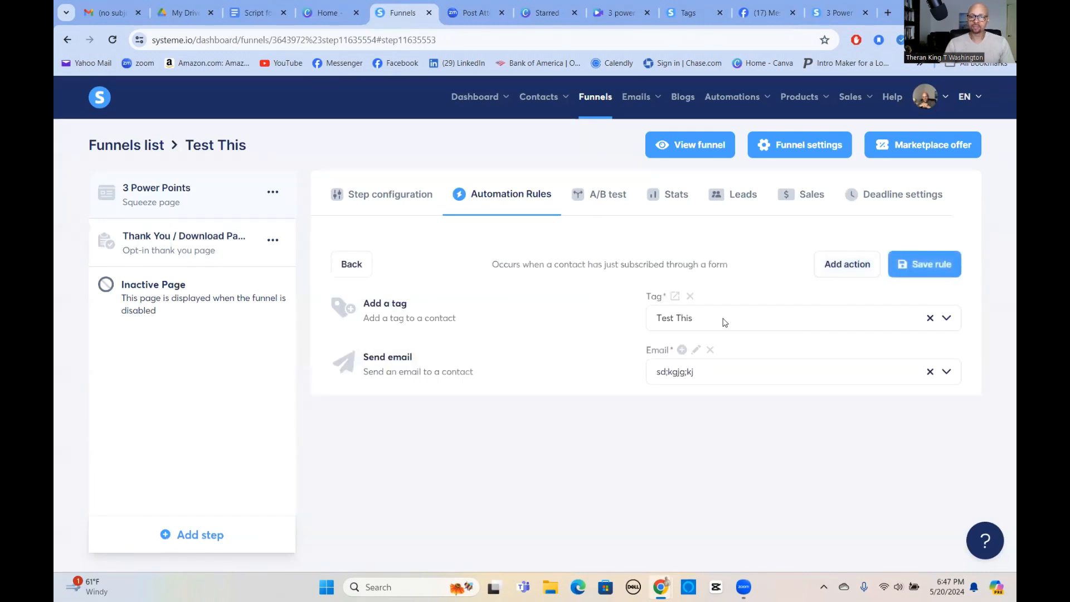
pyautogui.click(696, 350)
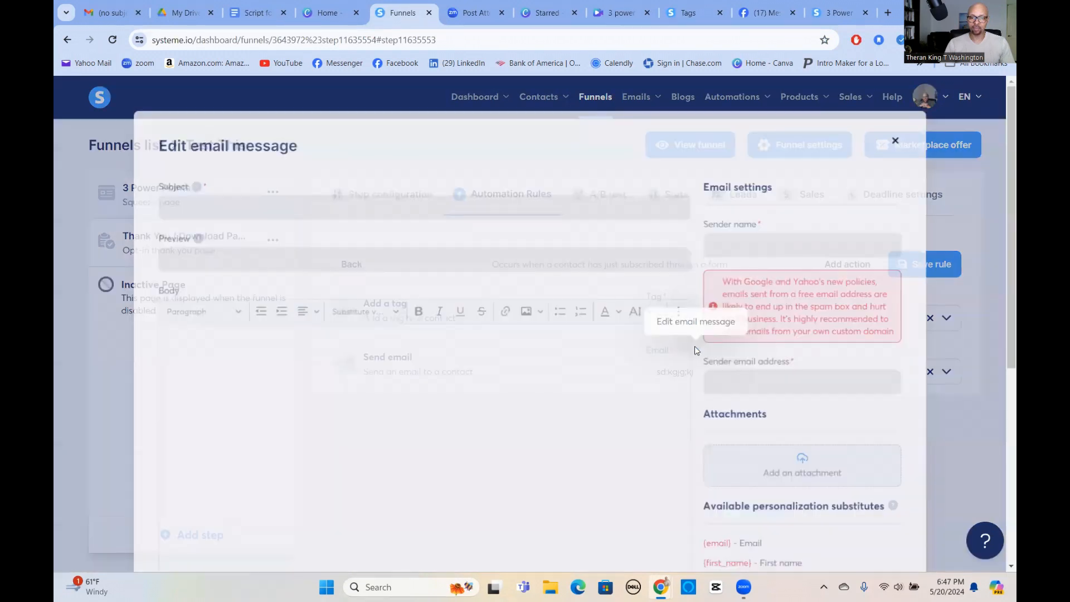
pyautogui.scroll(-3, 809, 286)
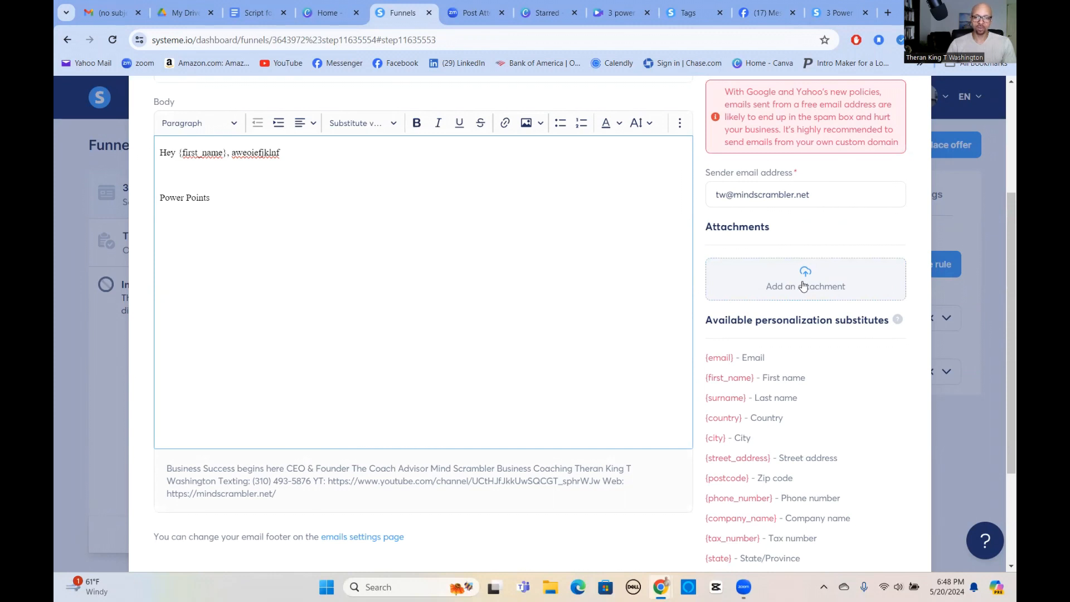
pyautogui.click(803, 286)
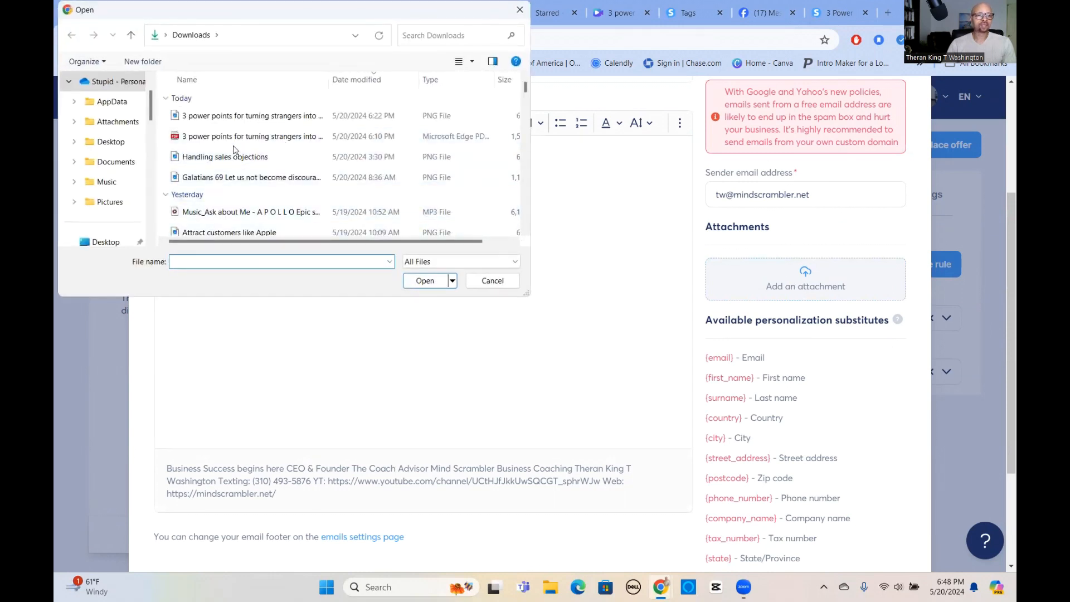
pyautogui.click(214, 138)
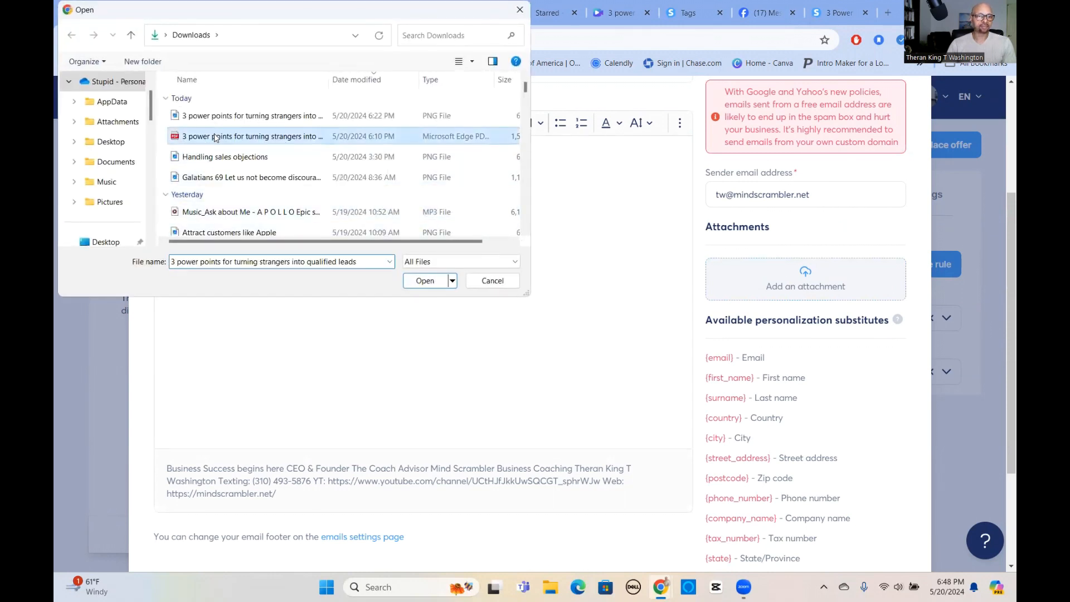
pyautogui.click(424, 282)
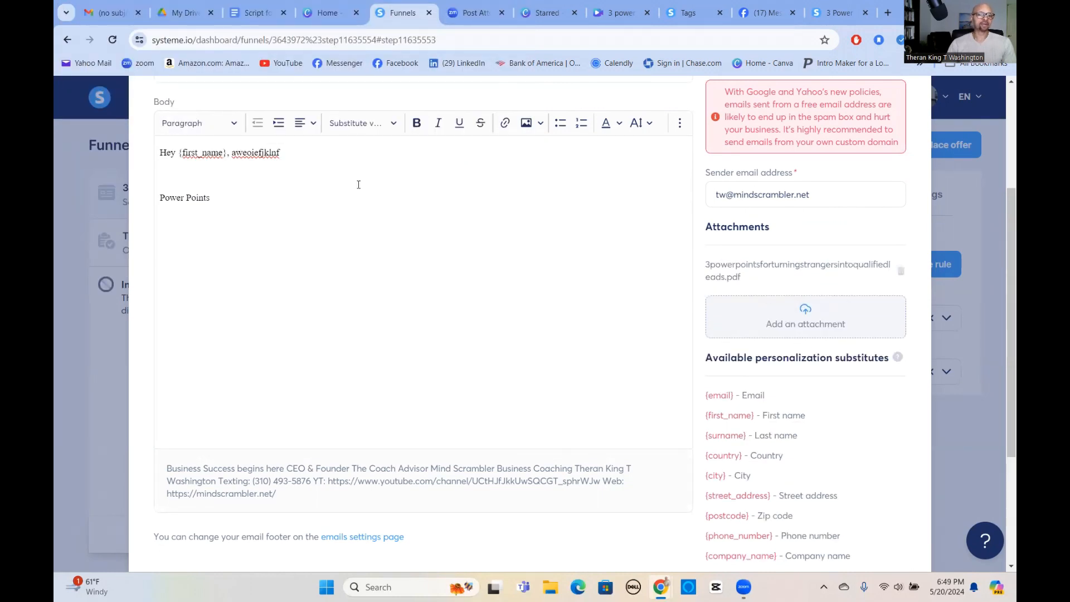
# Replace "Power Points" in the email body with "Click the attachment" and save the email message.
pyautogui.moveTo(160, 196); pyautogui.dragTo(366, 223)
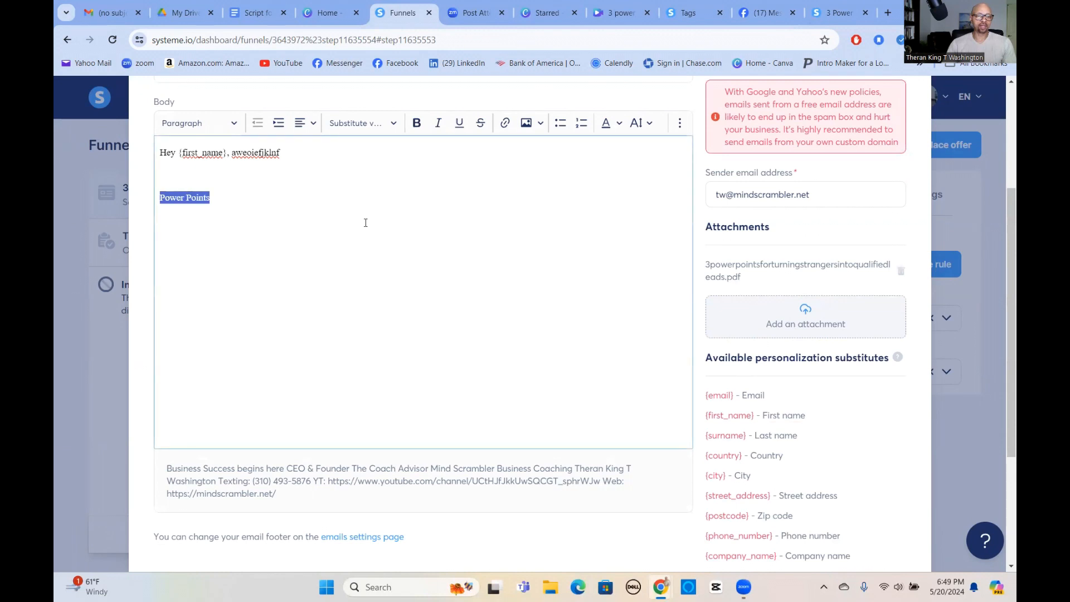
pyautogui.write('Cl')
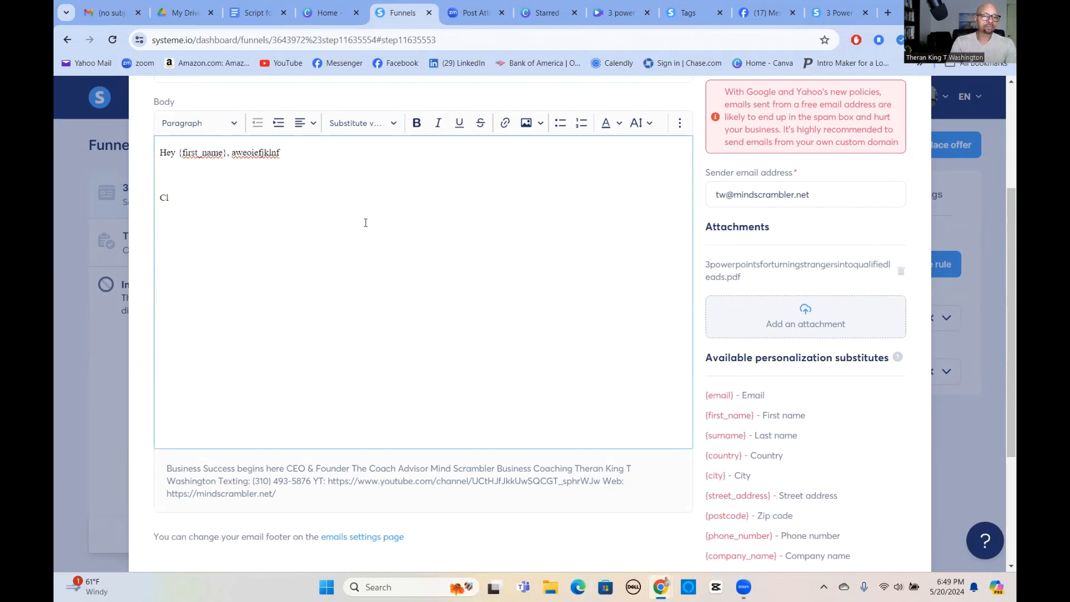
pyautogui.write('ick the attachment')
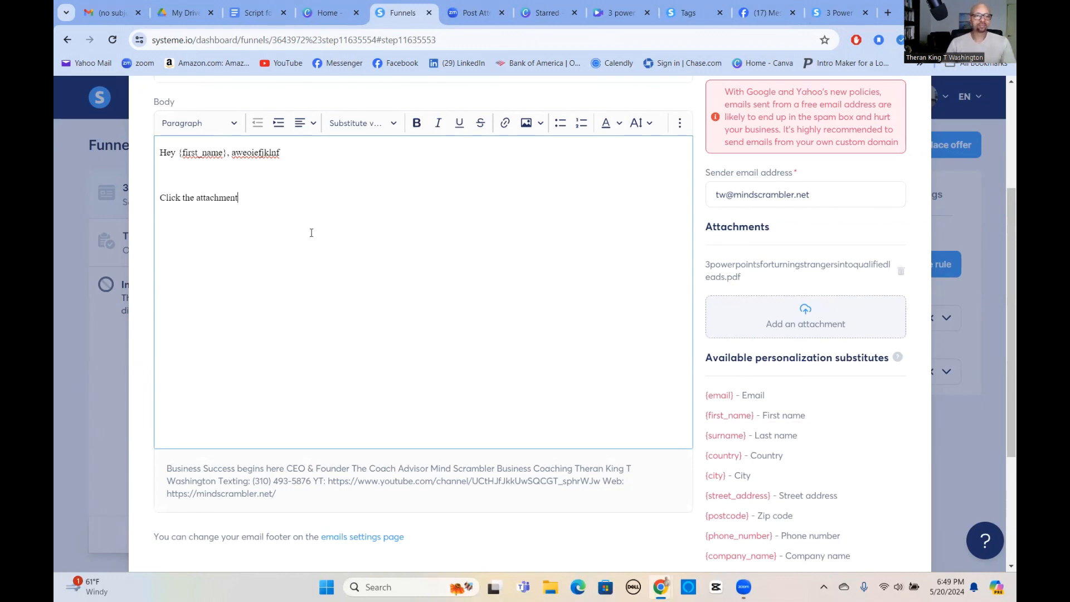
pyautogui.scroll(-3, 311, 232)
pyautogui.click(530, 503)
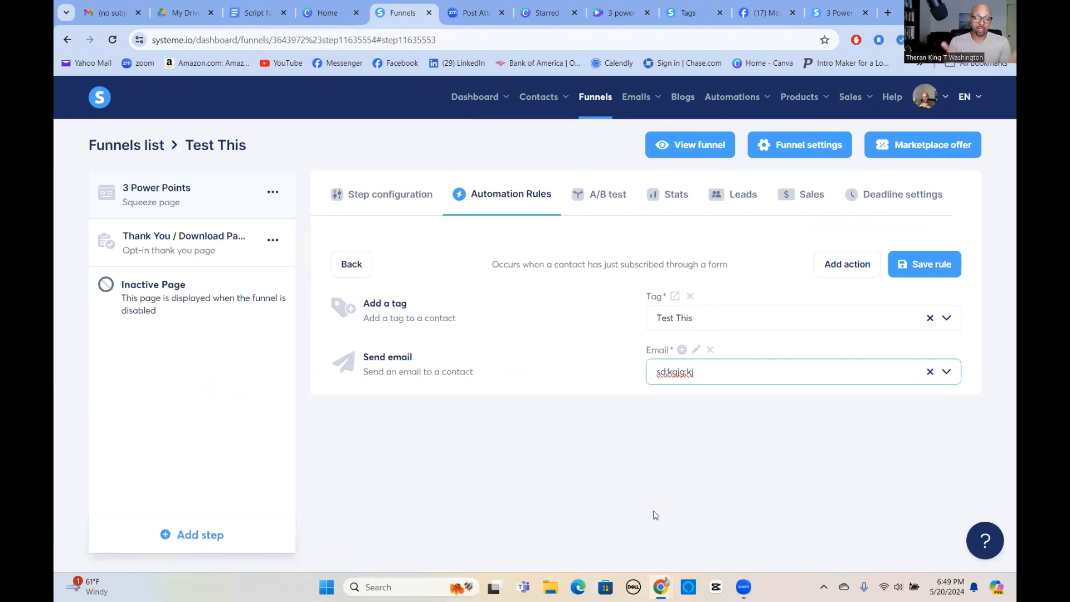
# View the live Thank You / Download Page from its funnel step again.
pyautogui.click(197, 242)
pyautogui.click(907, 256)
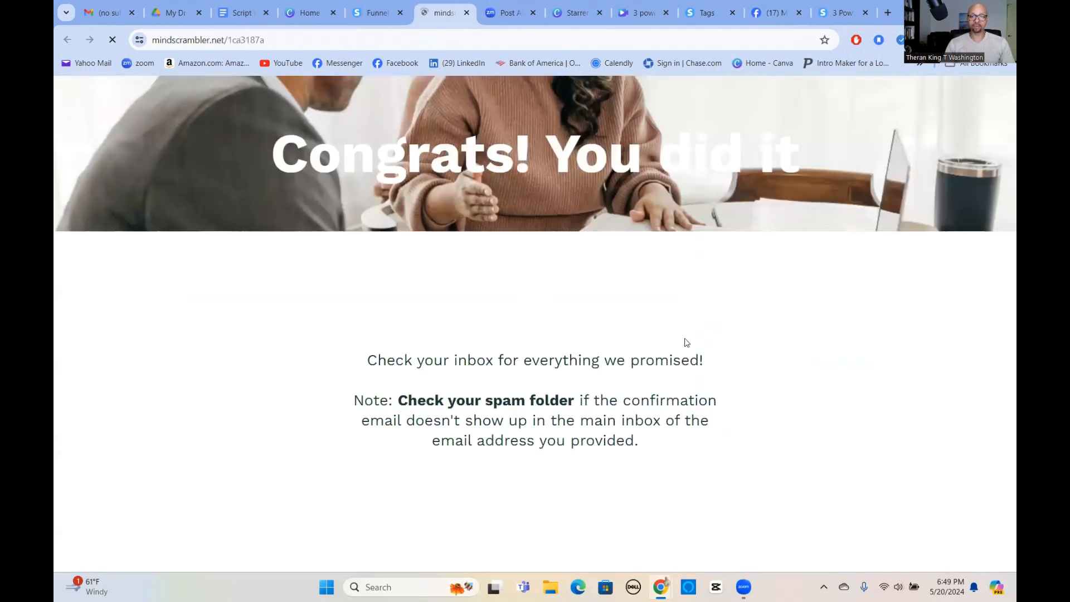